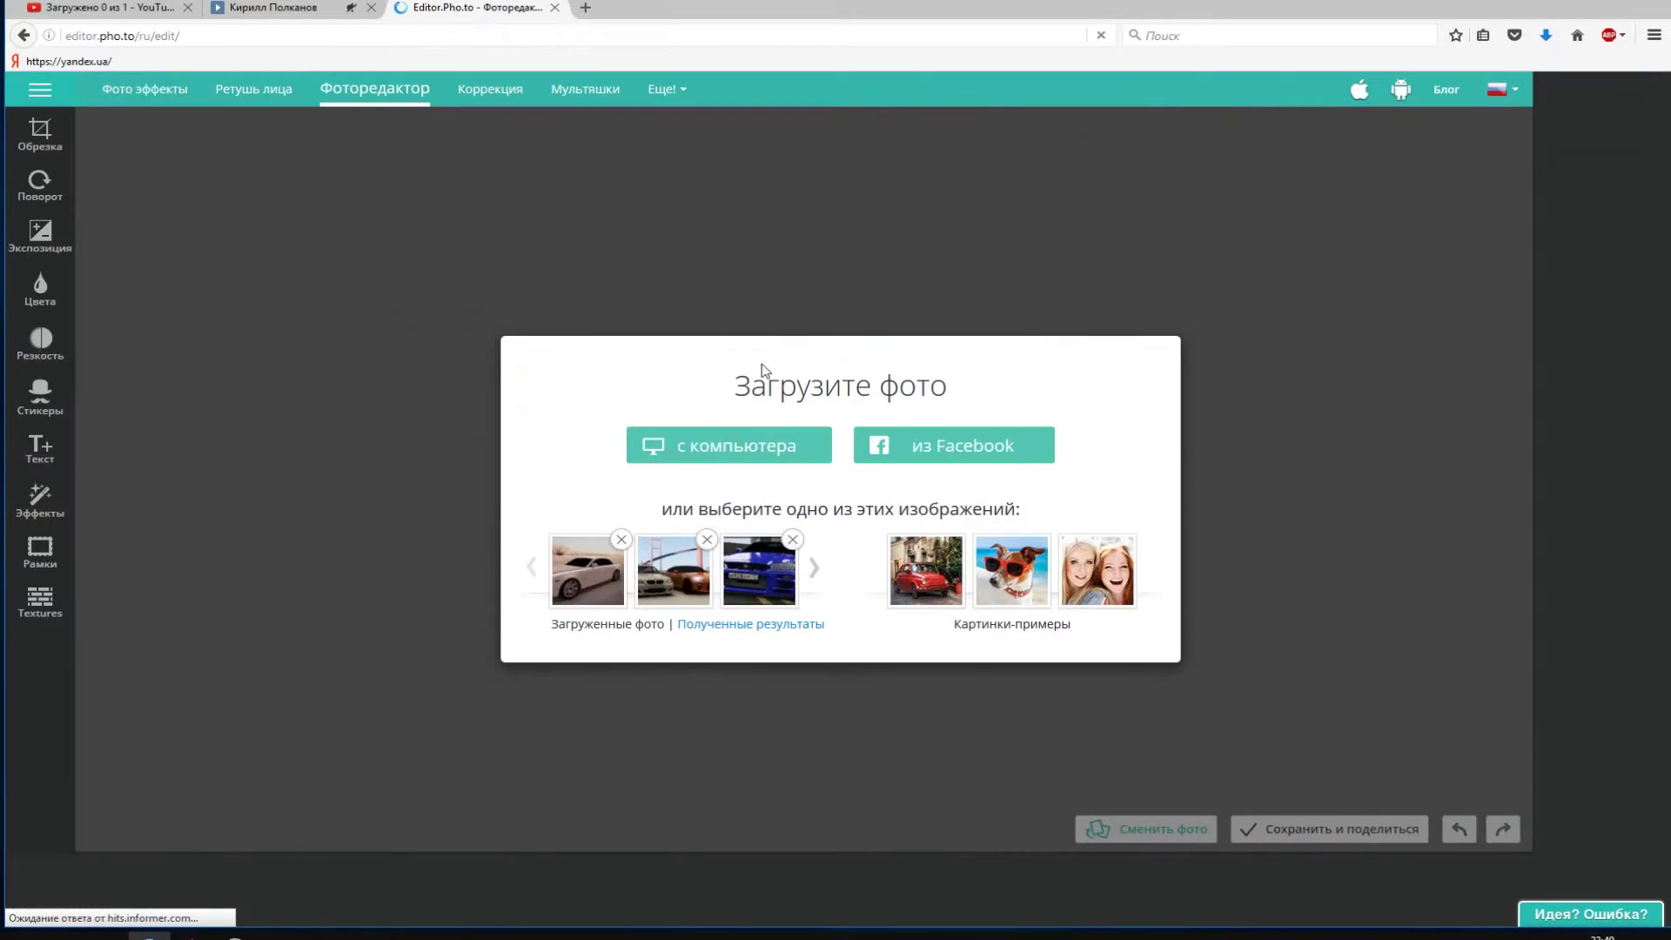
# - Load the 2fons.ru-21656 image from the computer and add the cream Причудливые frame with ragged grunge corners
pyautogui.click(774, 438)
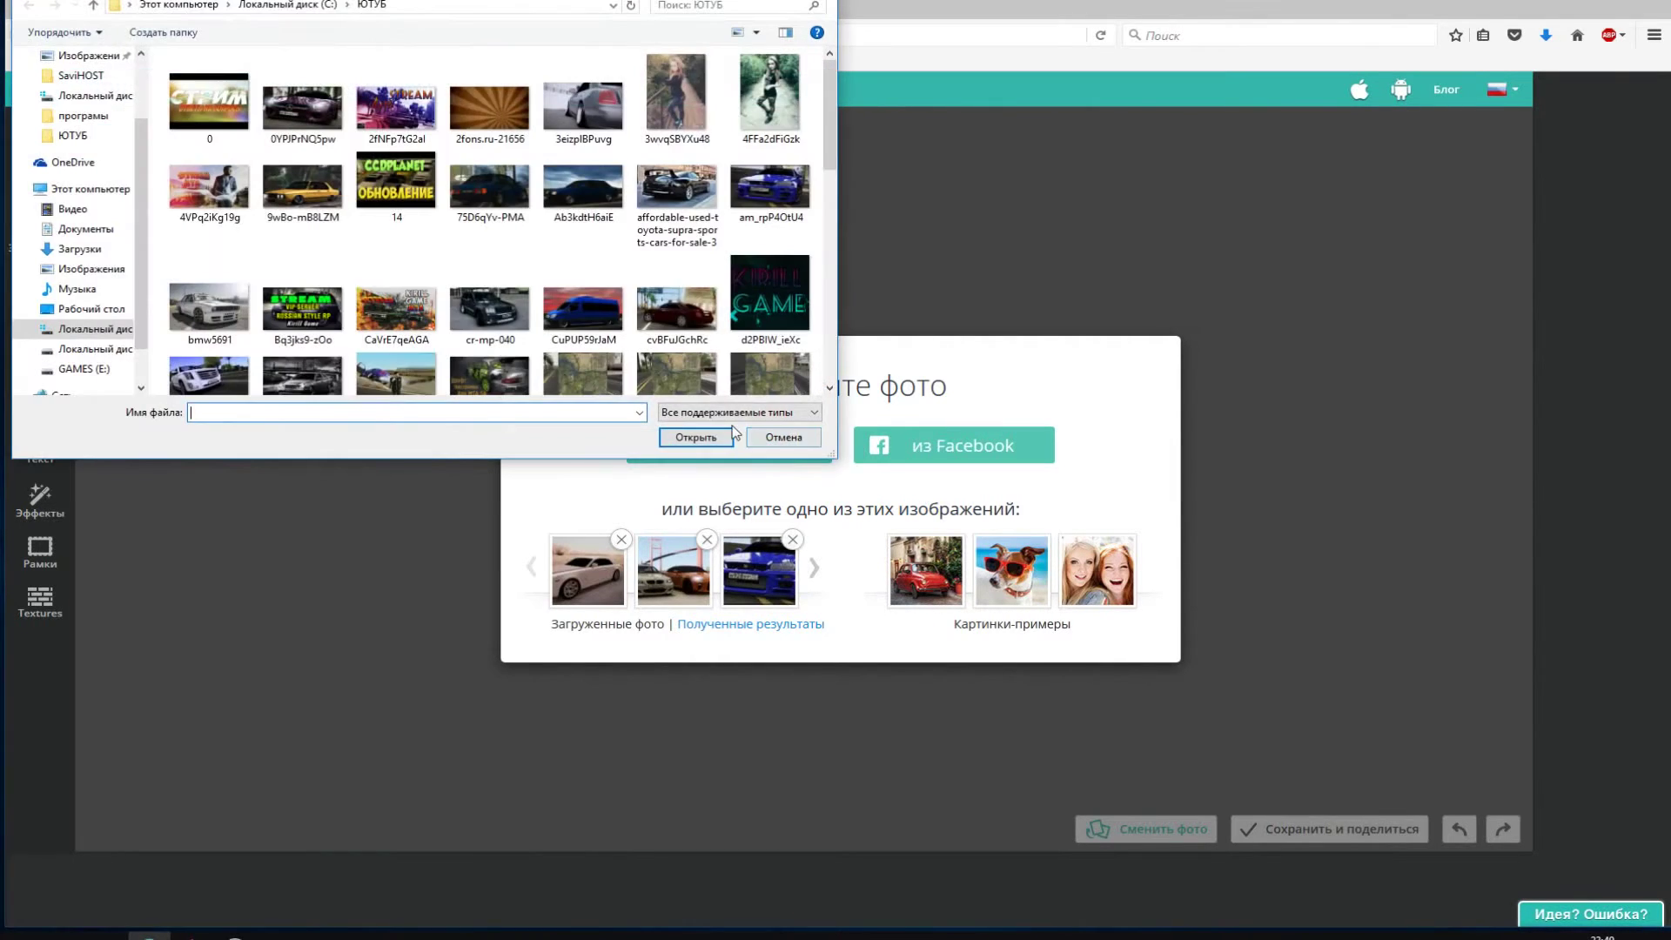
pyautogui.doubleClick(500, 132)
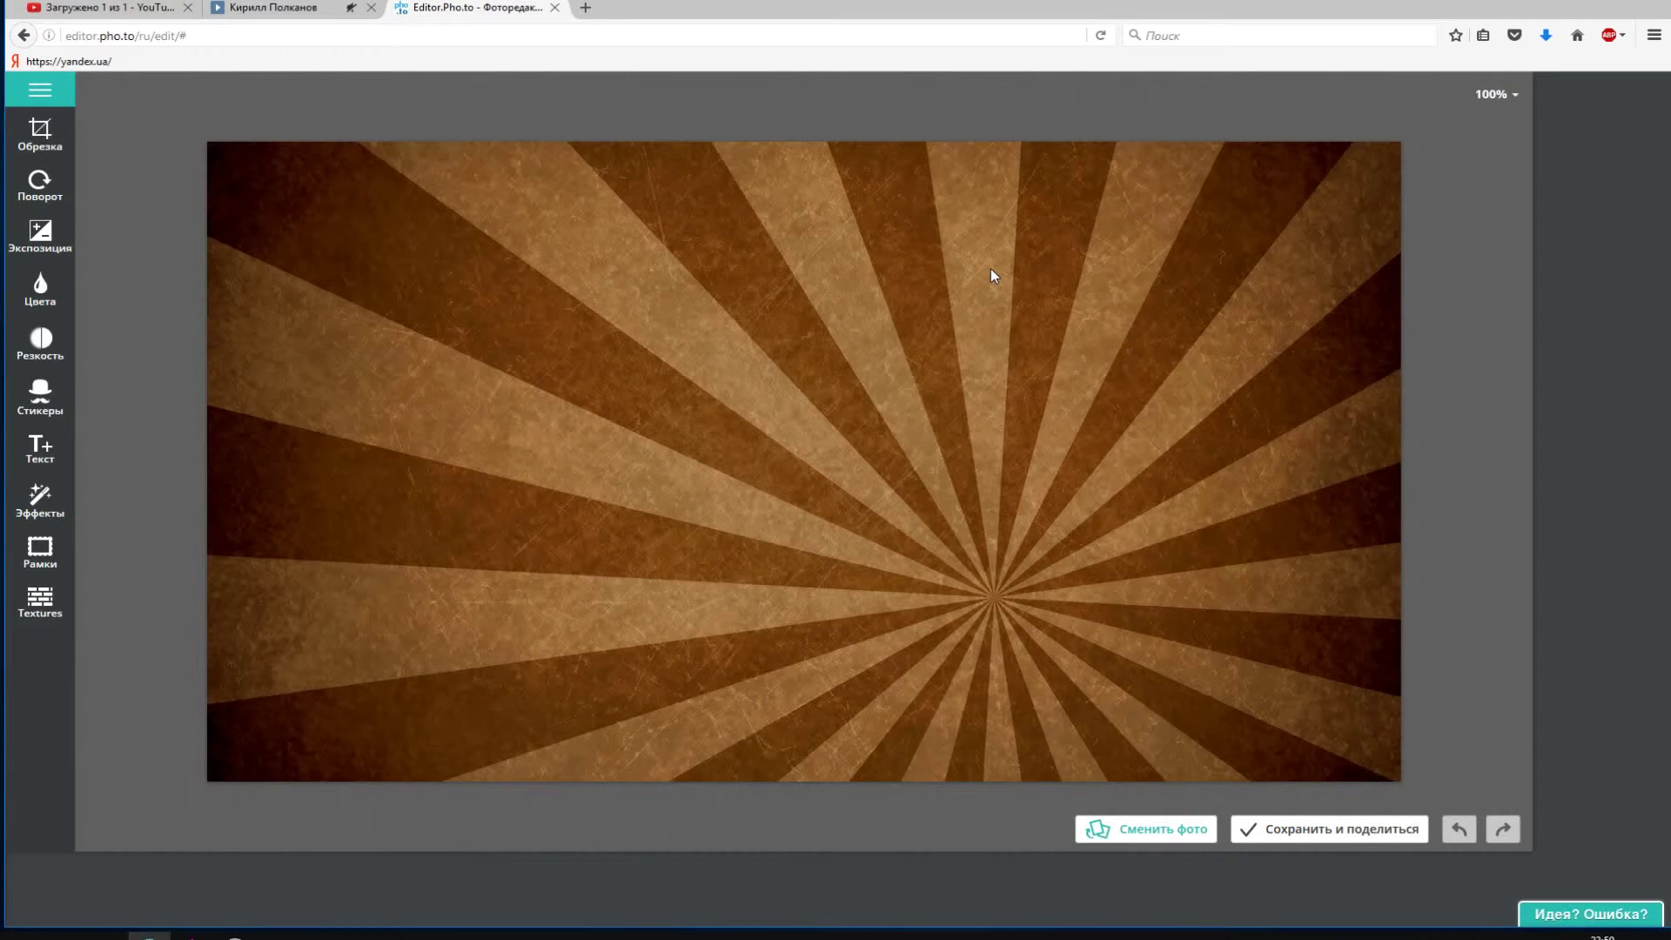
pyautogui.click(64, 555)
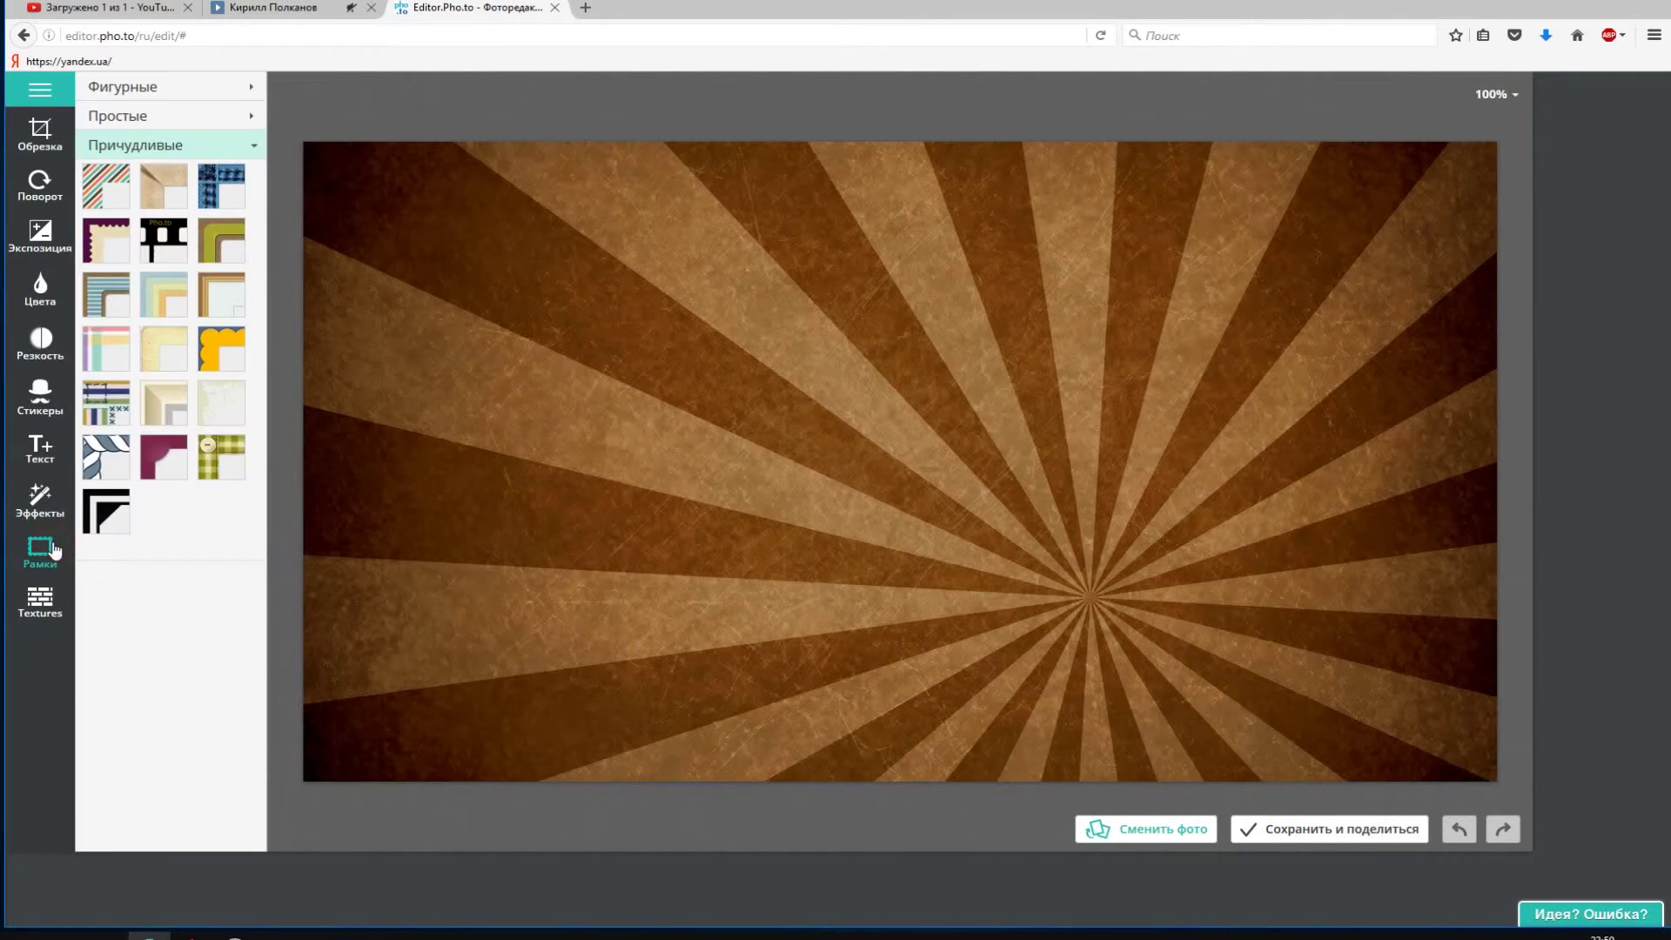
pyautogui.click(221, 402)
pyautogui.click(144, 608)
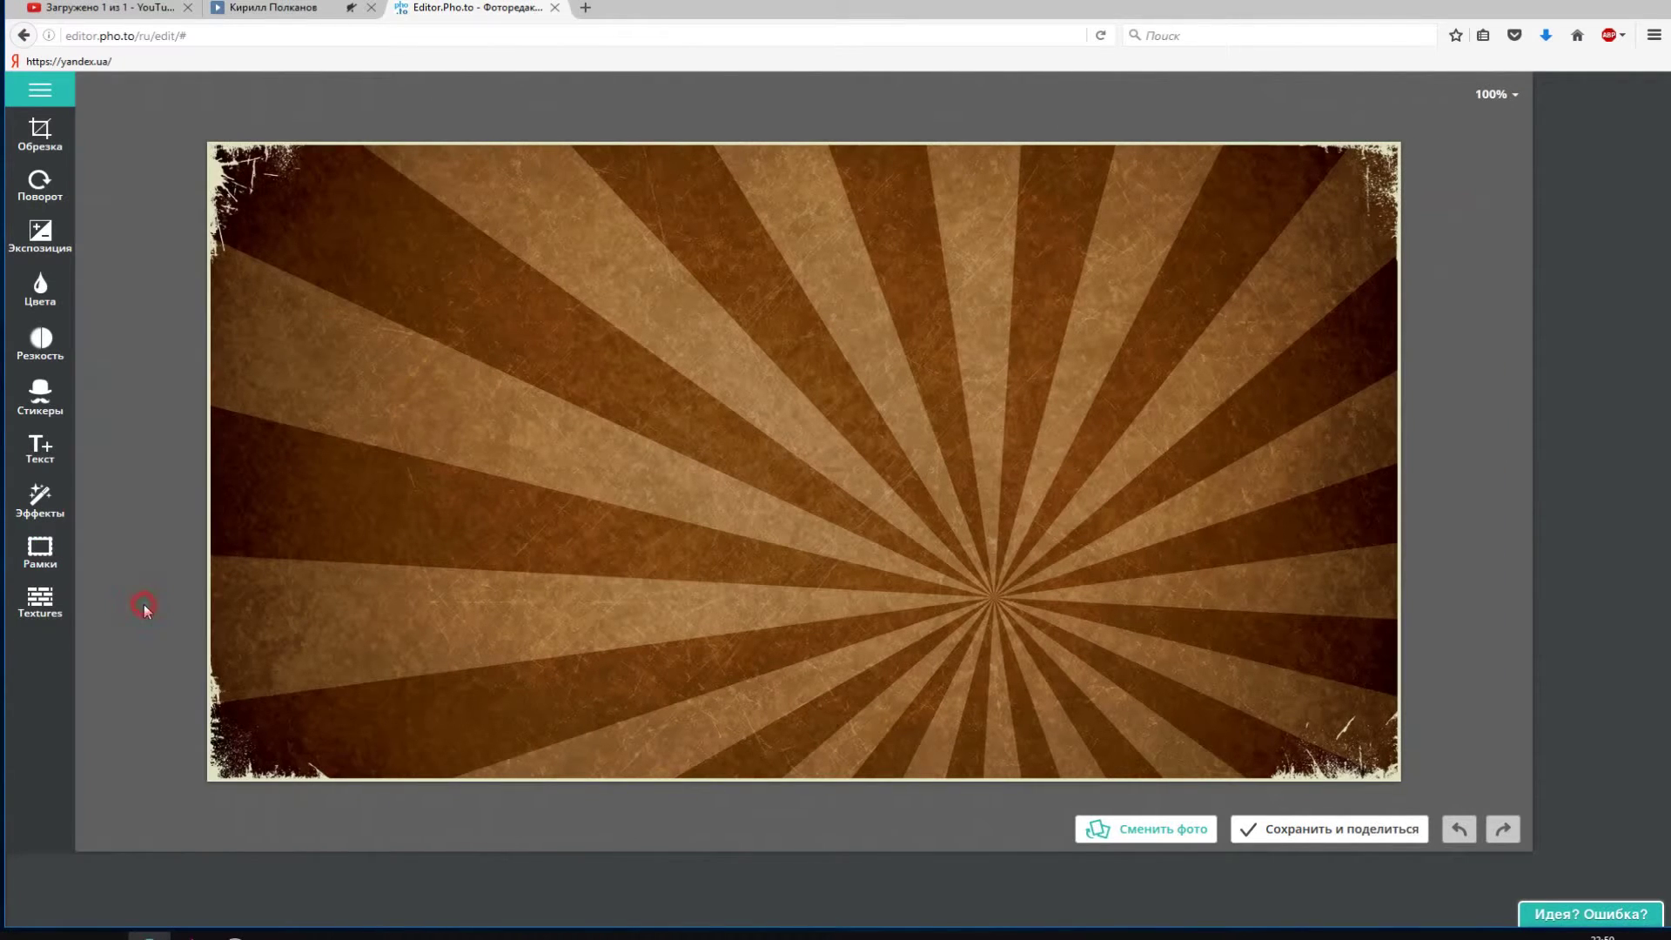
pyautogui.click(39, 560)
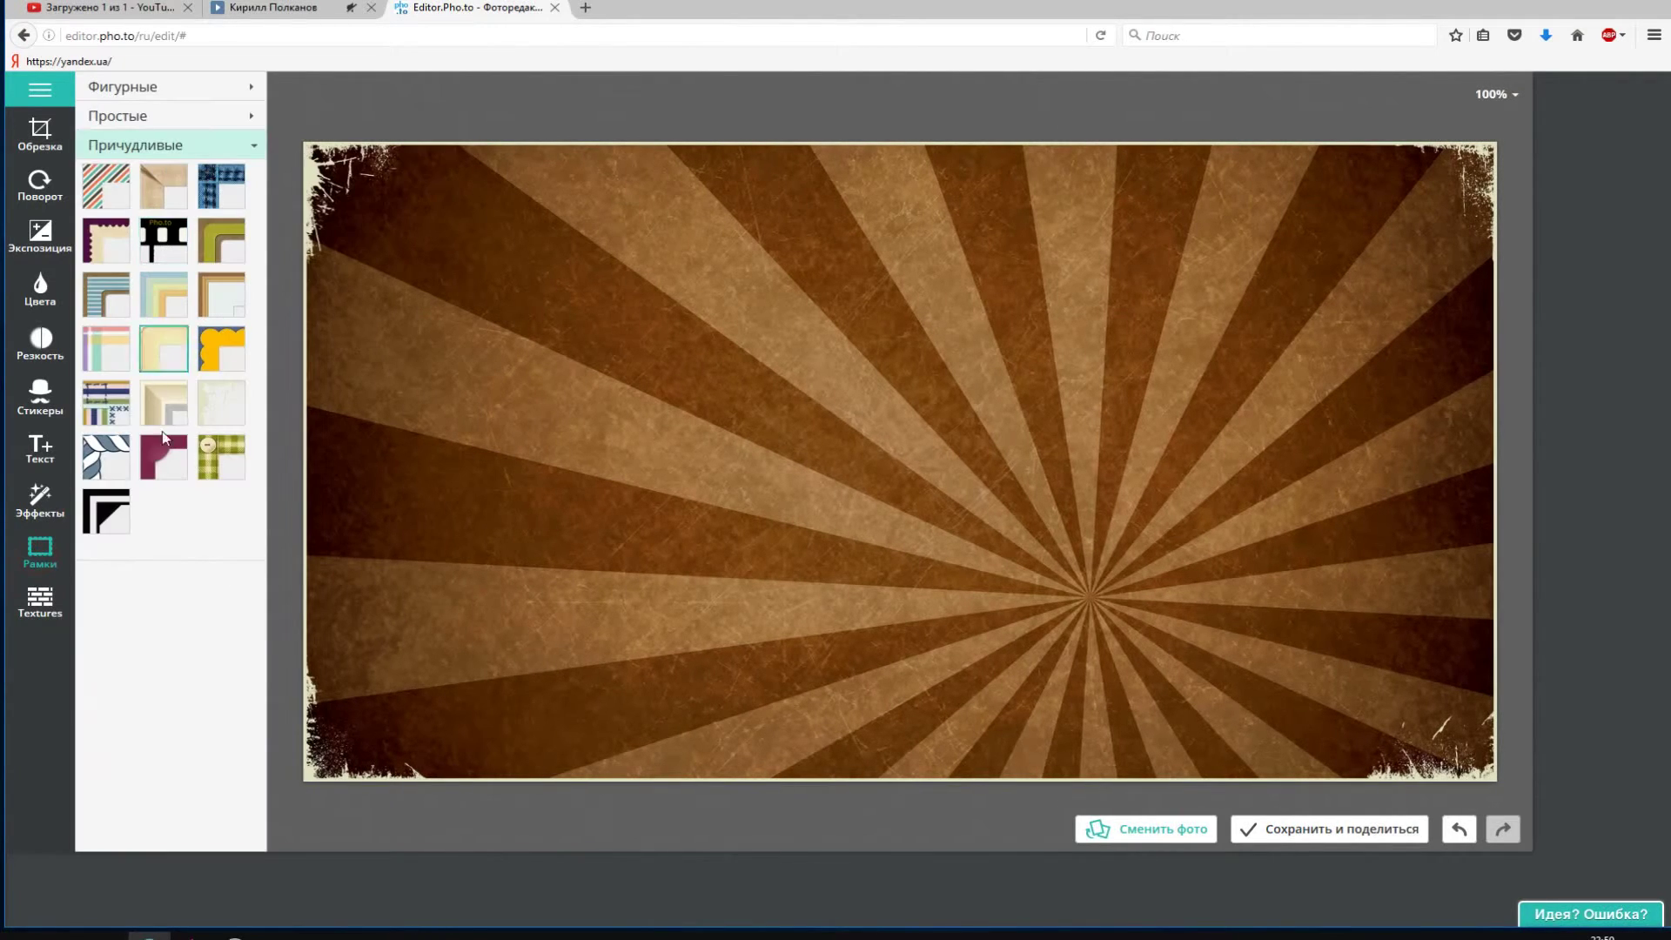
pyautogui.click(54, 600)
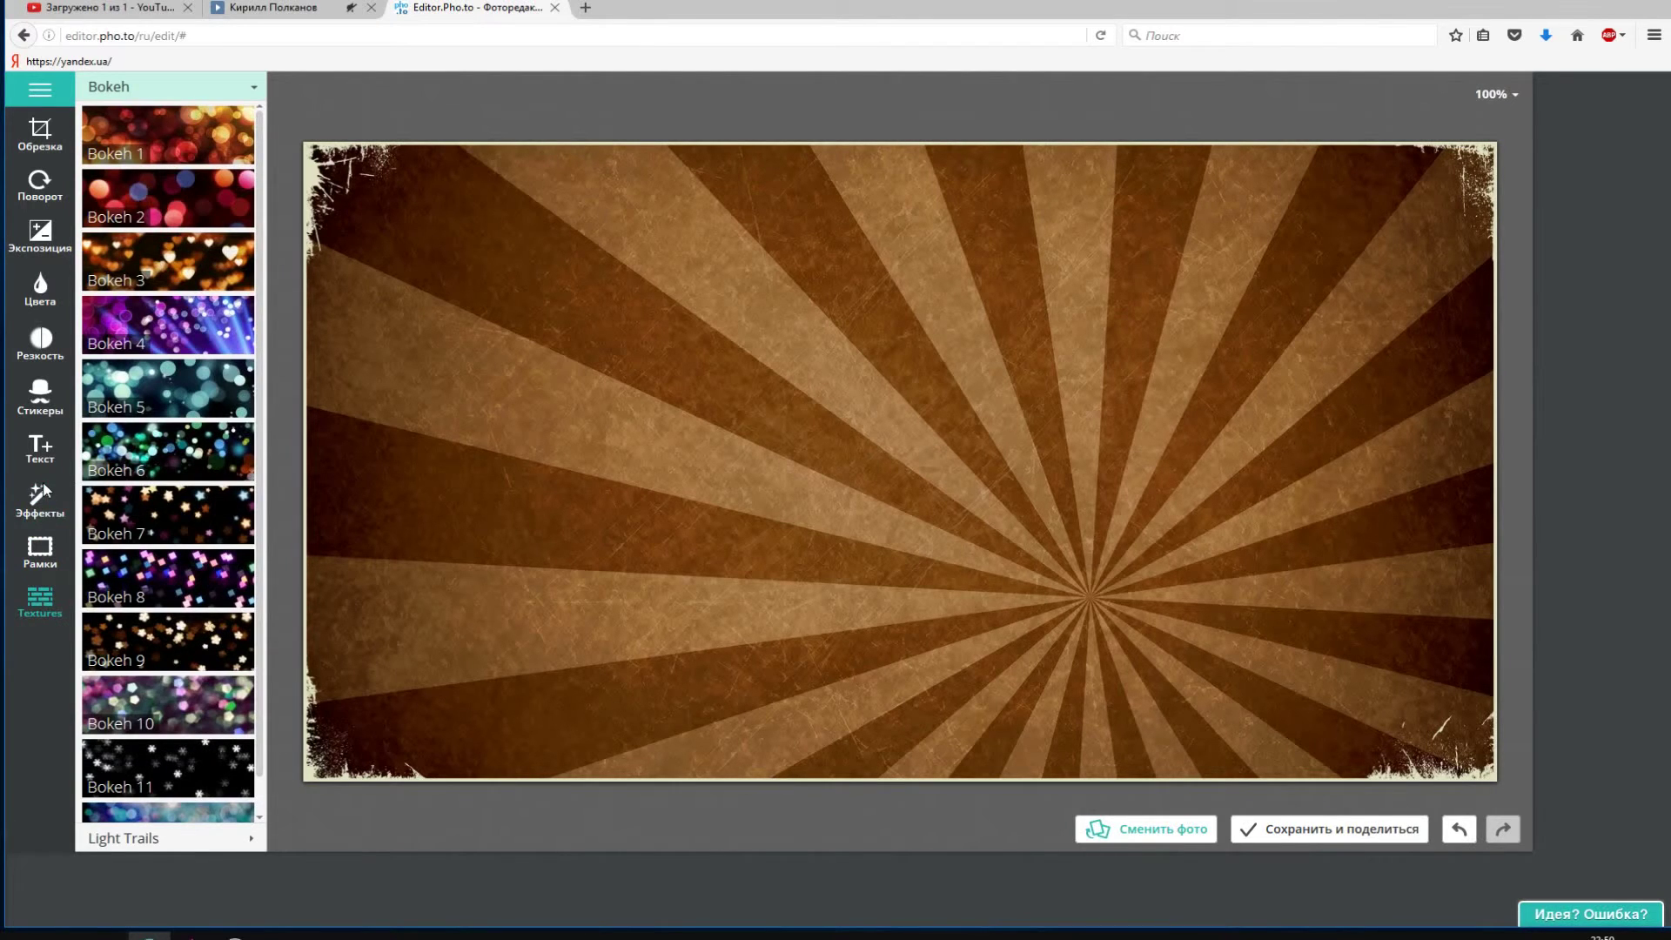
# - Sharpen the image with a sharpness setting of 2.25
pyautogui.click(41, 342)
pyautogui.click(179, 156)
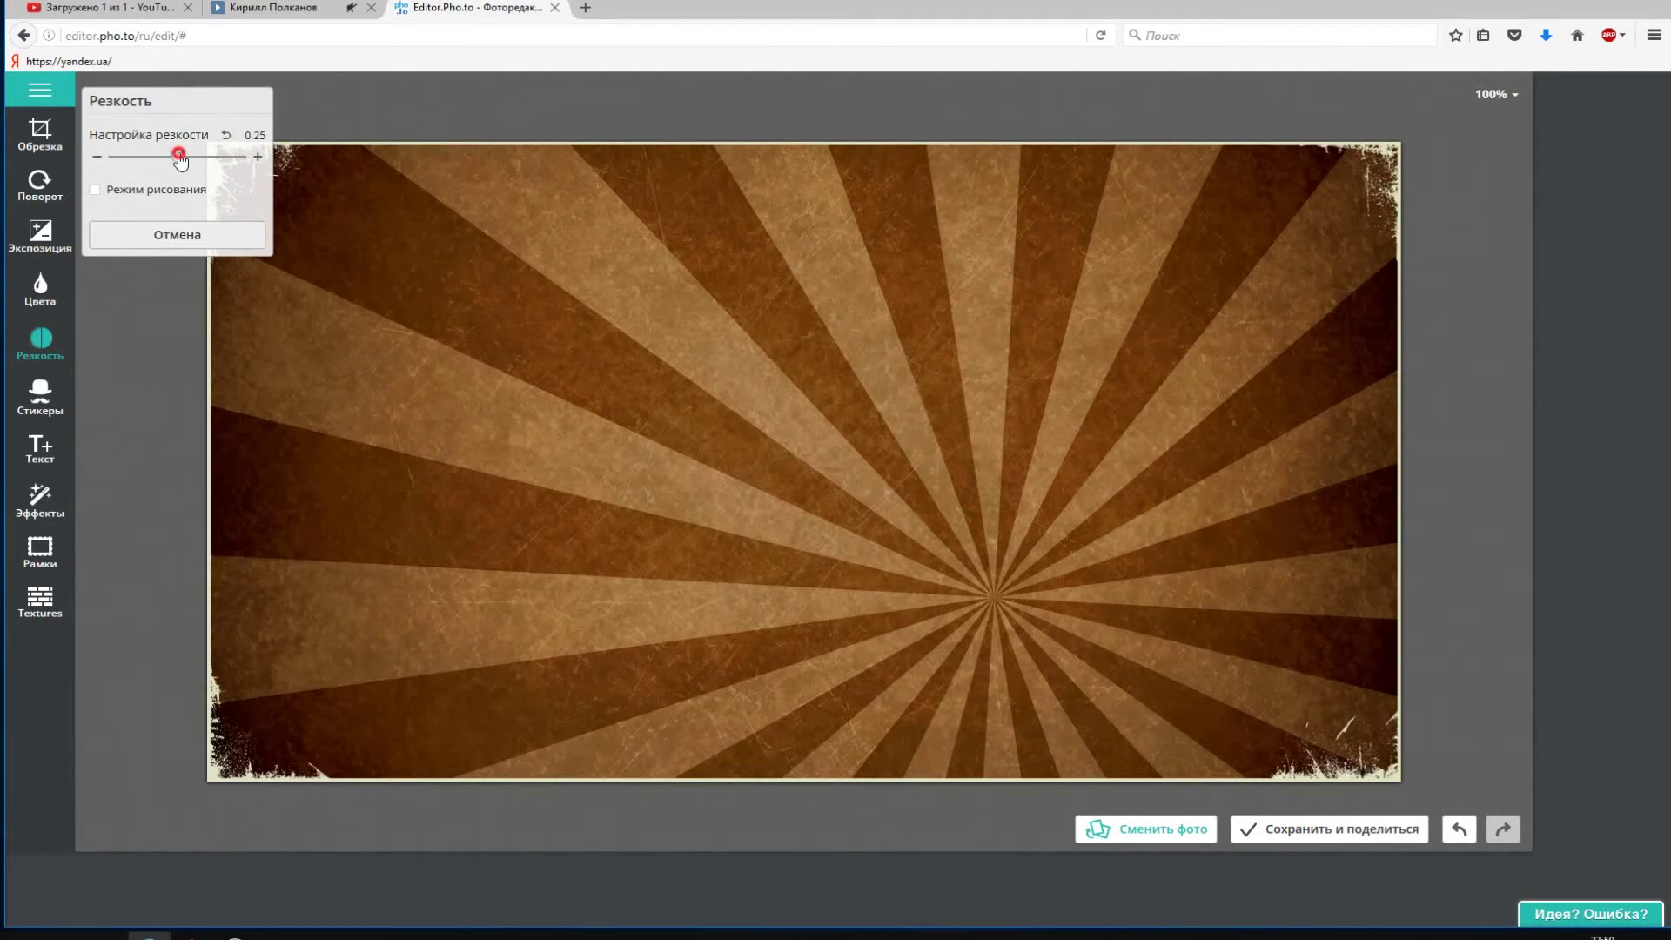
pyautogui.moveTo(182, 158); pyautogui.dragTo(187, 159)
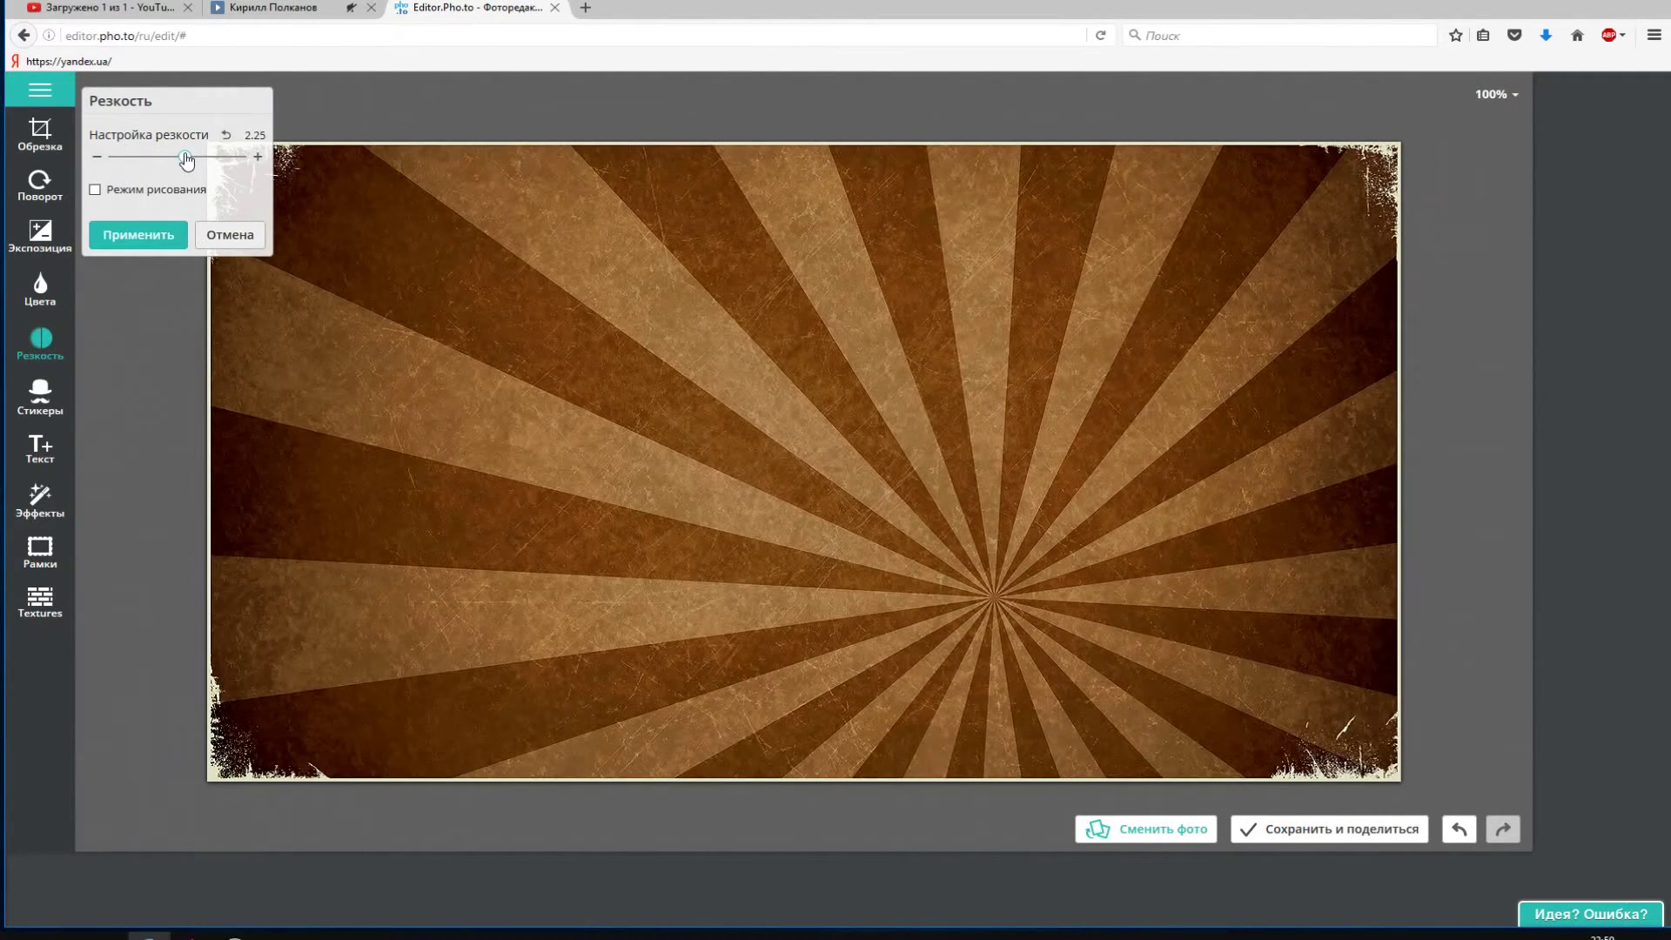
pyautogui.click(150, 240)
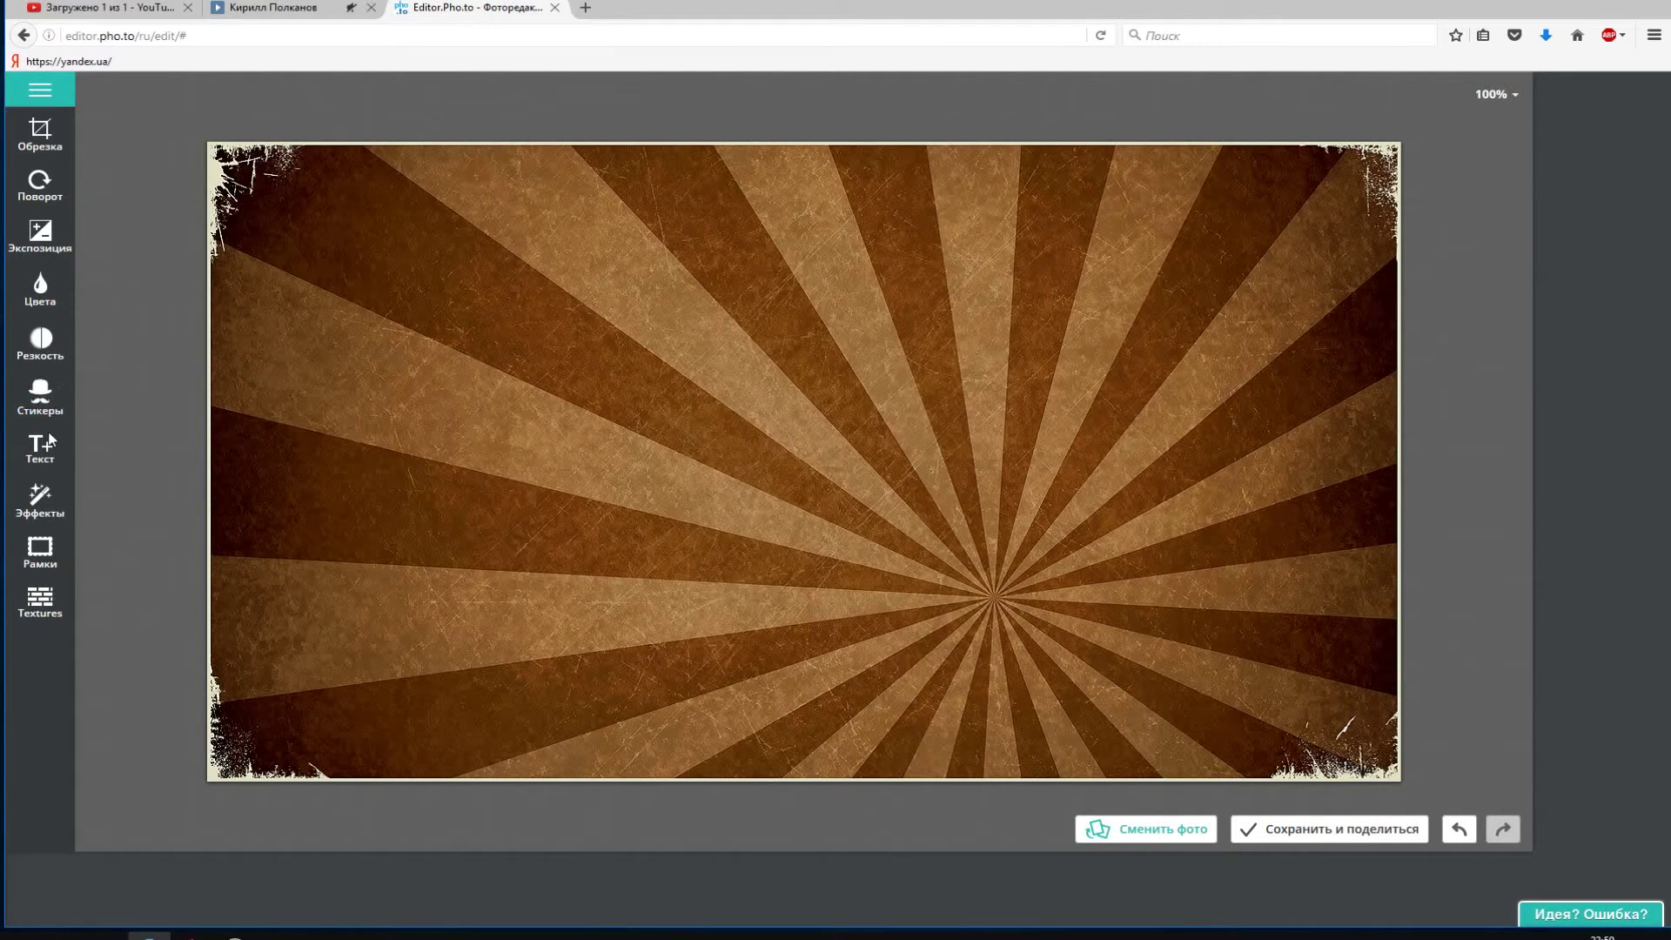
# - Add a text box to the image reading "КАК СДЕЛАТЬ ПРЕВЬЮ ЗА 2 МИН"
pyautogui.click(40, 469)
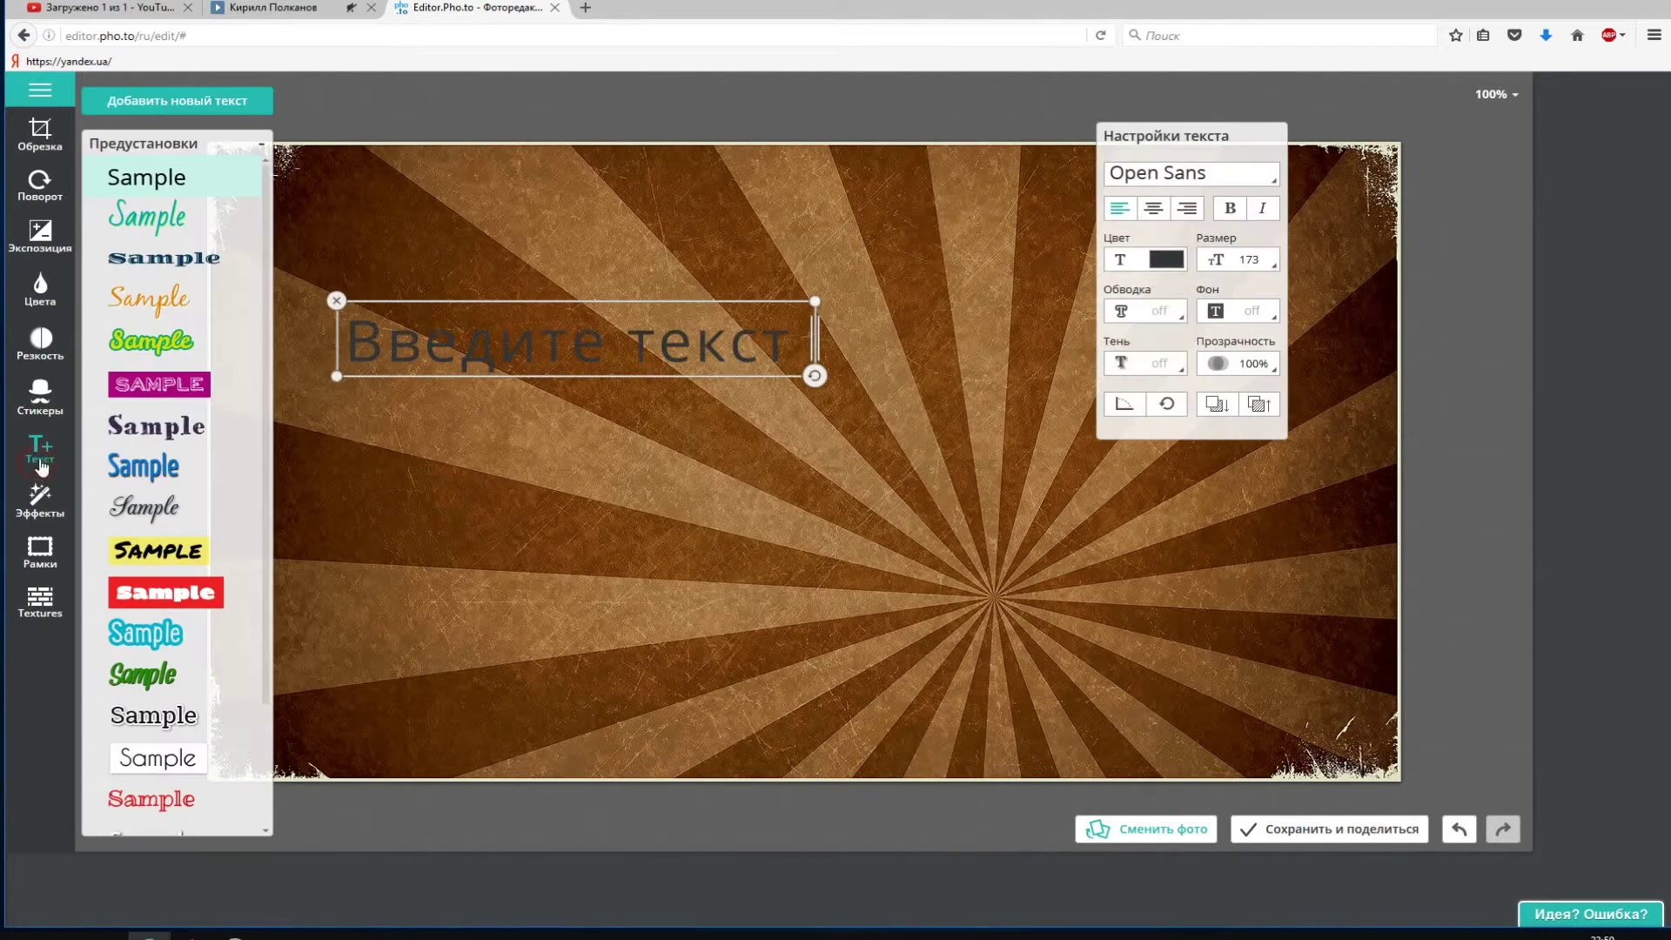
pyautogui.click(582, 341)
pyautogui.scroll(-3, 213, 467)
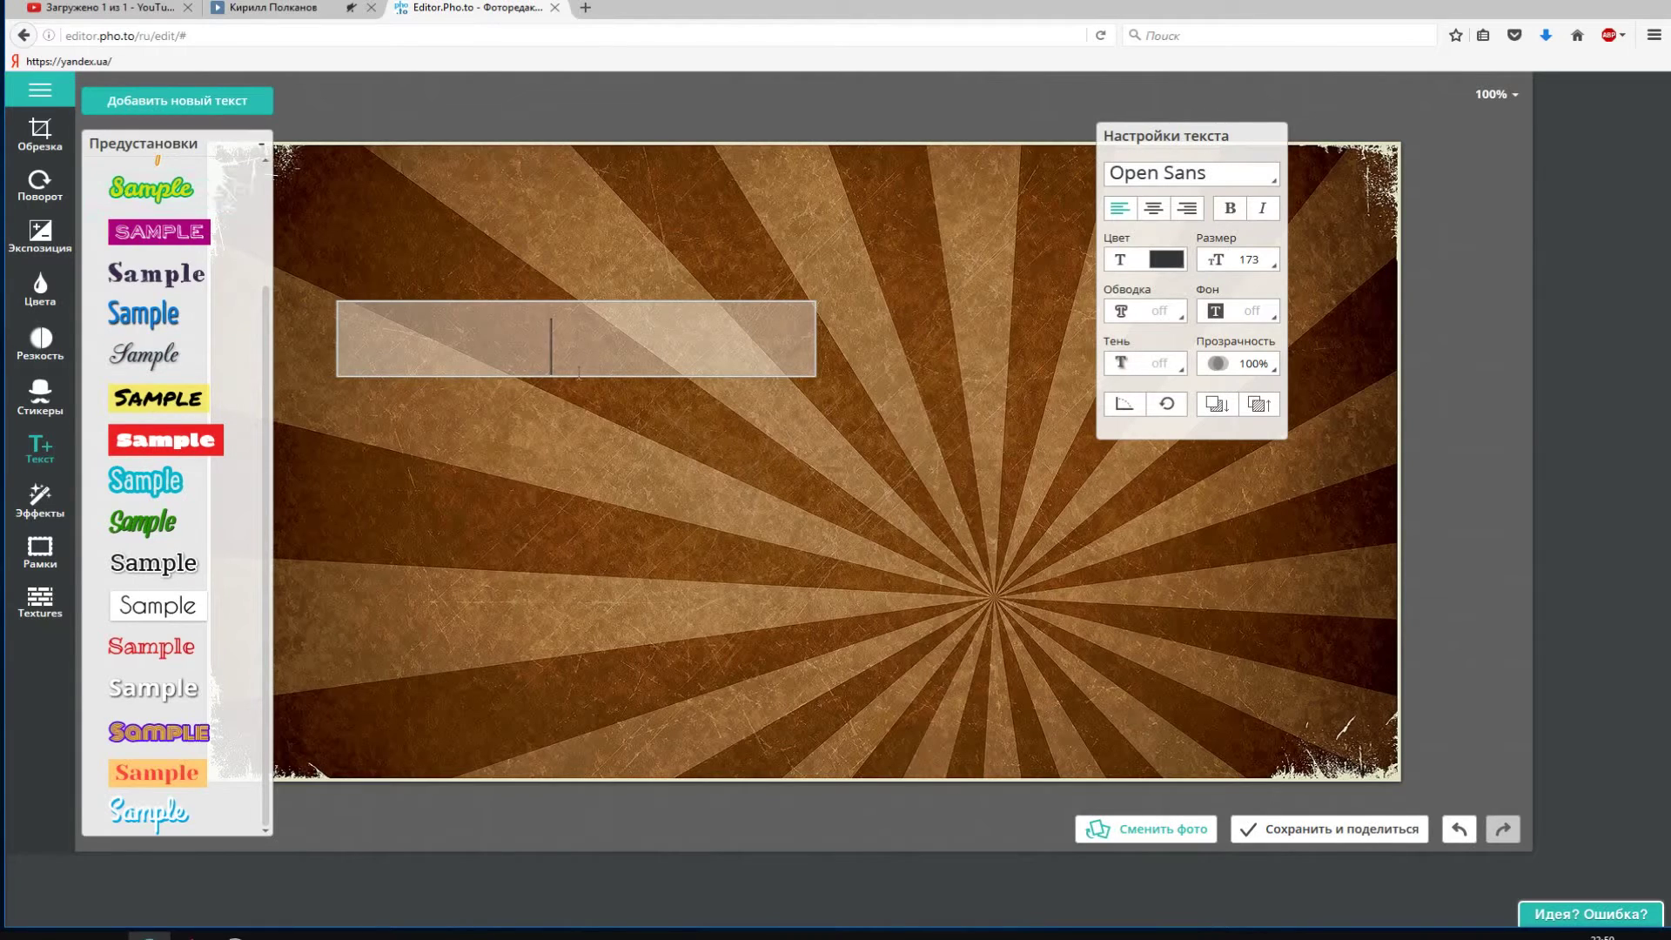
pyautogui.write('КАК СДЕЛА')
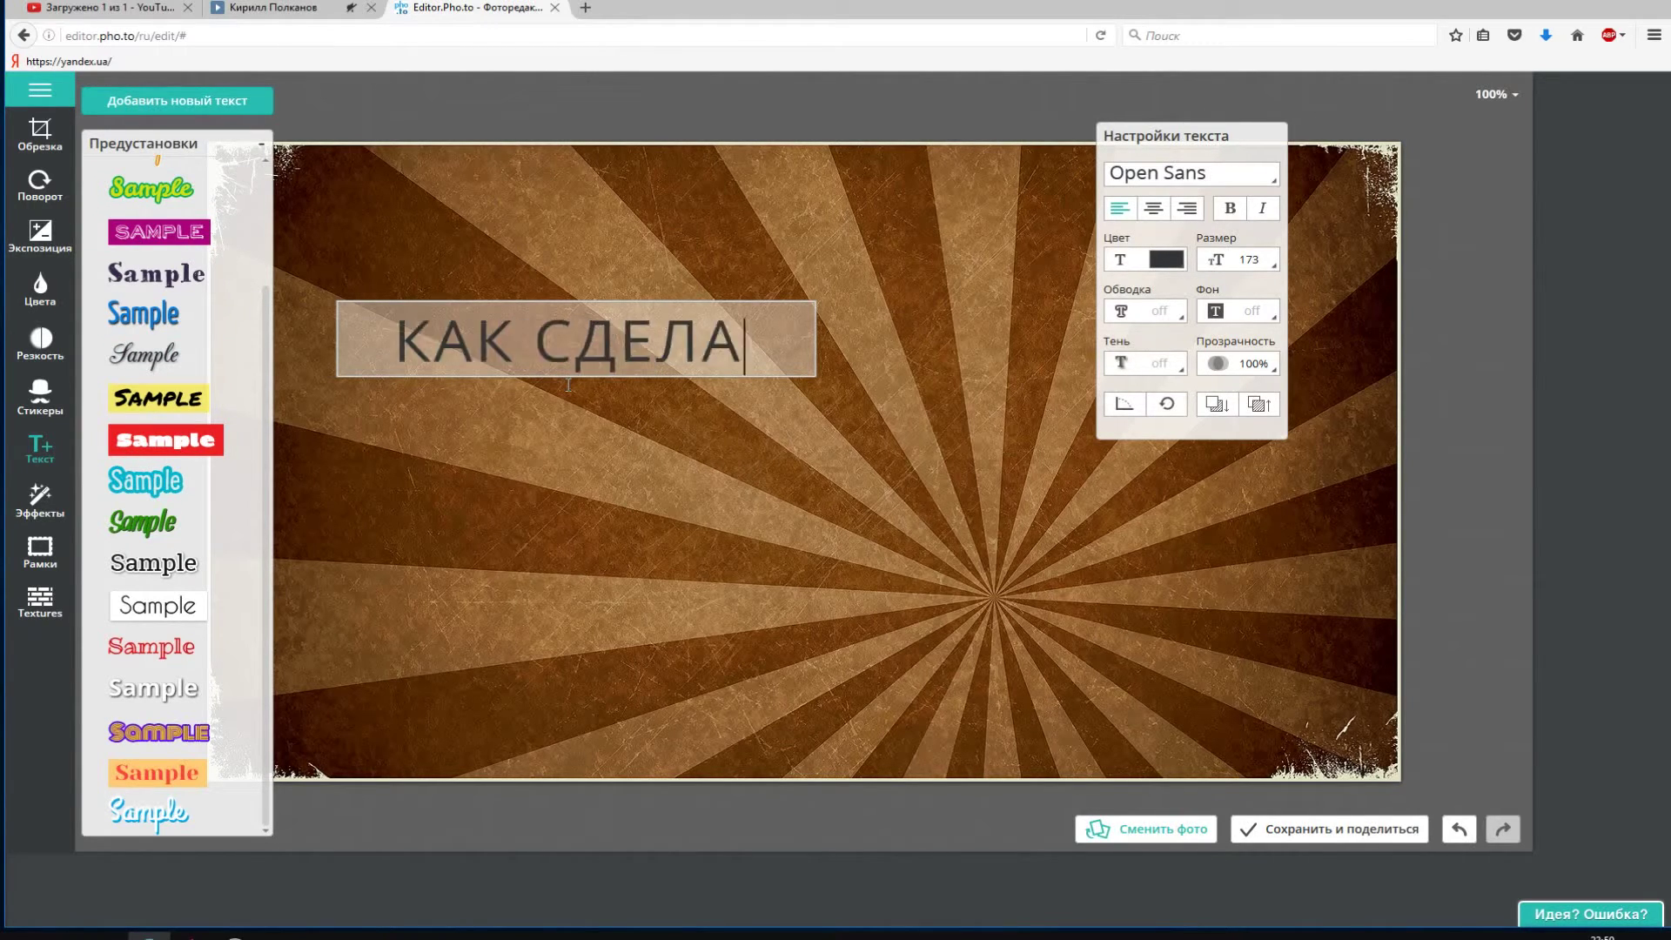
pyautogui.write('ТЬ ПРЕВ')
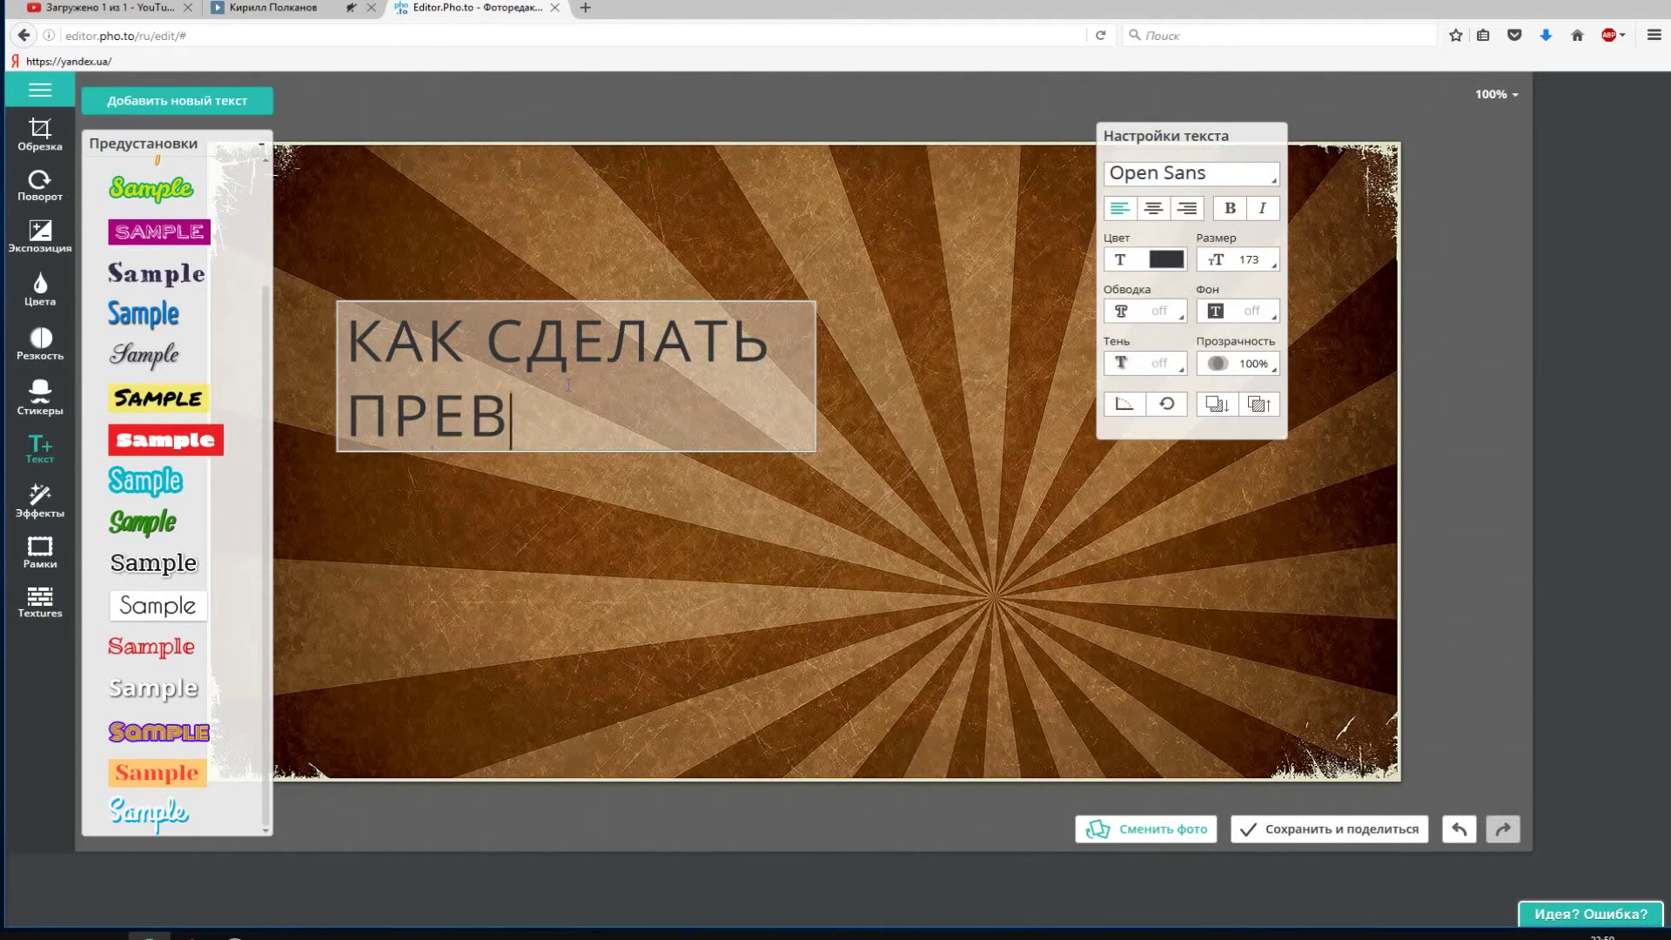
pyautogui.write('ЬЮ З')
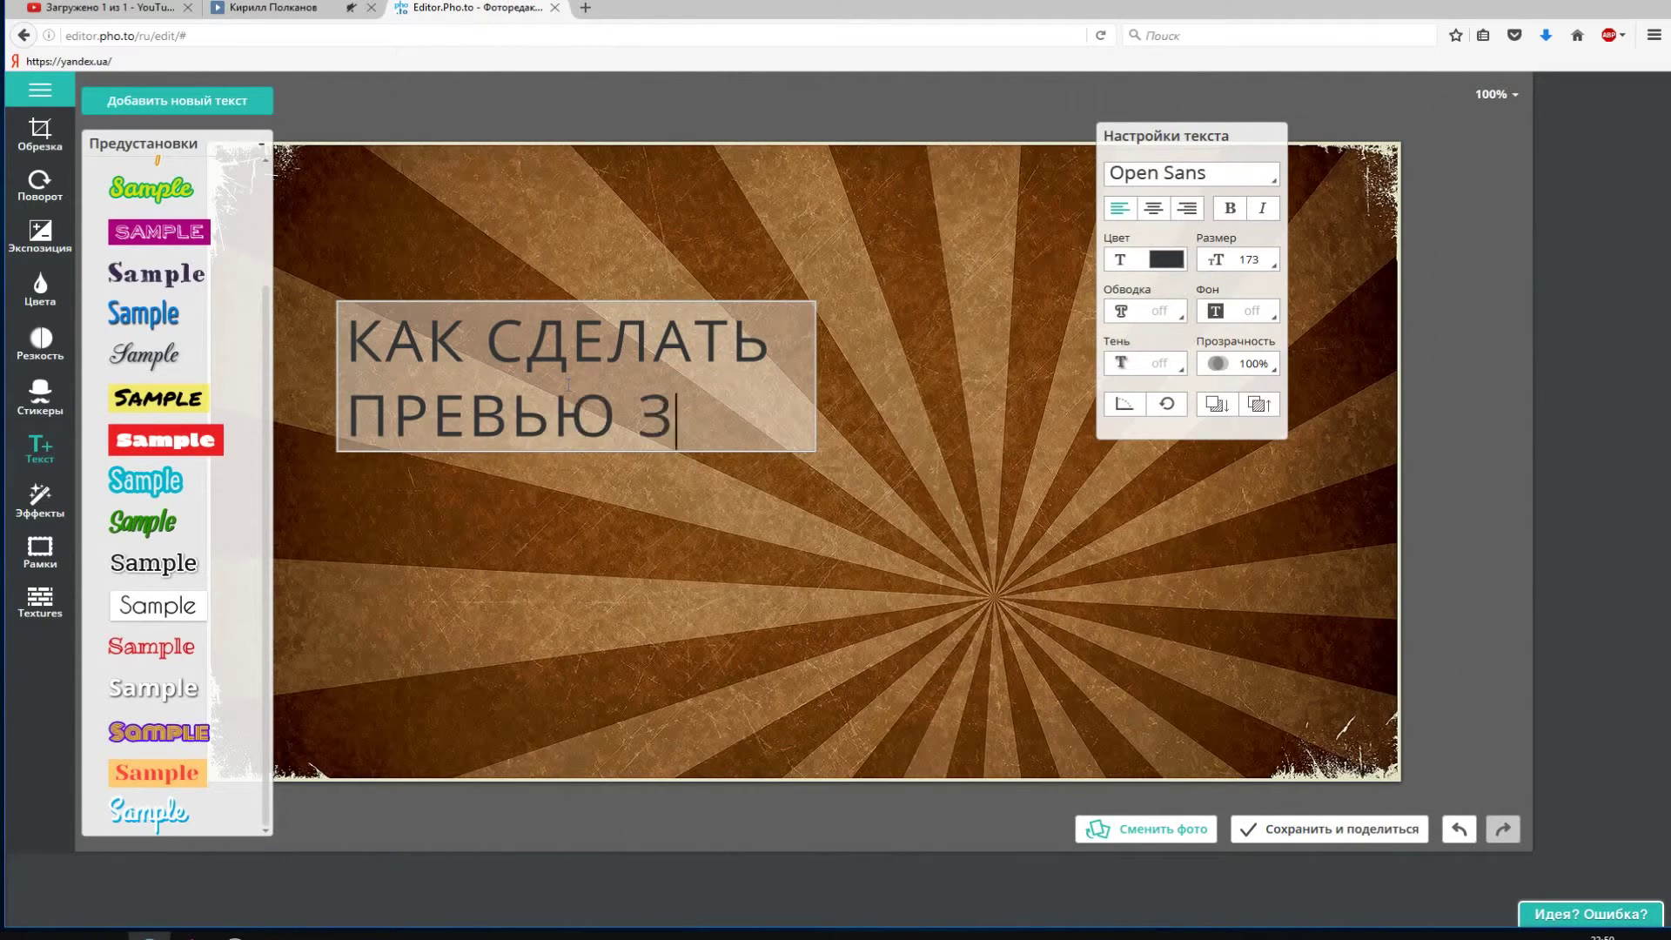
pyautogui.write('А 2 МИН')
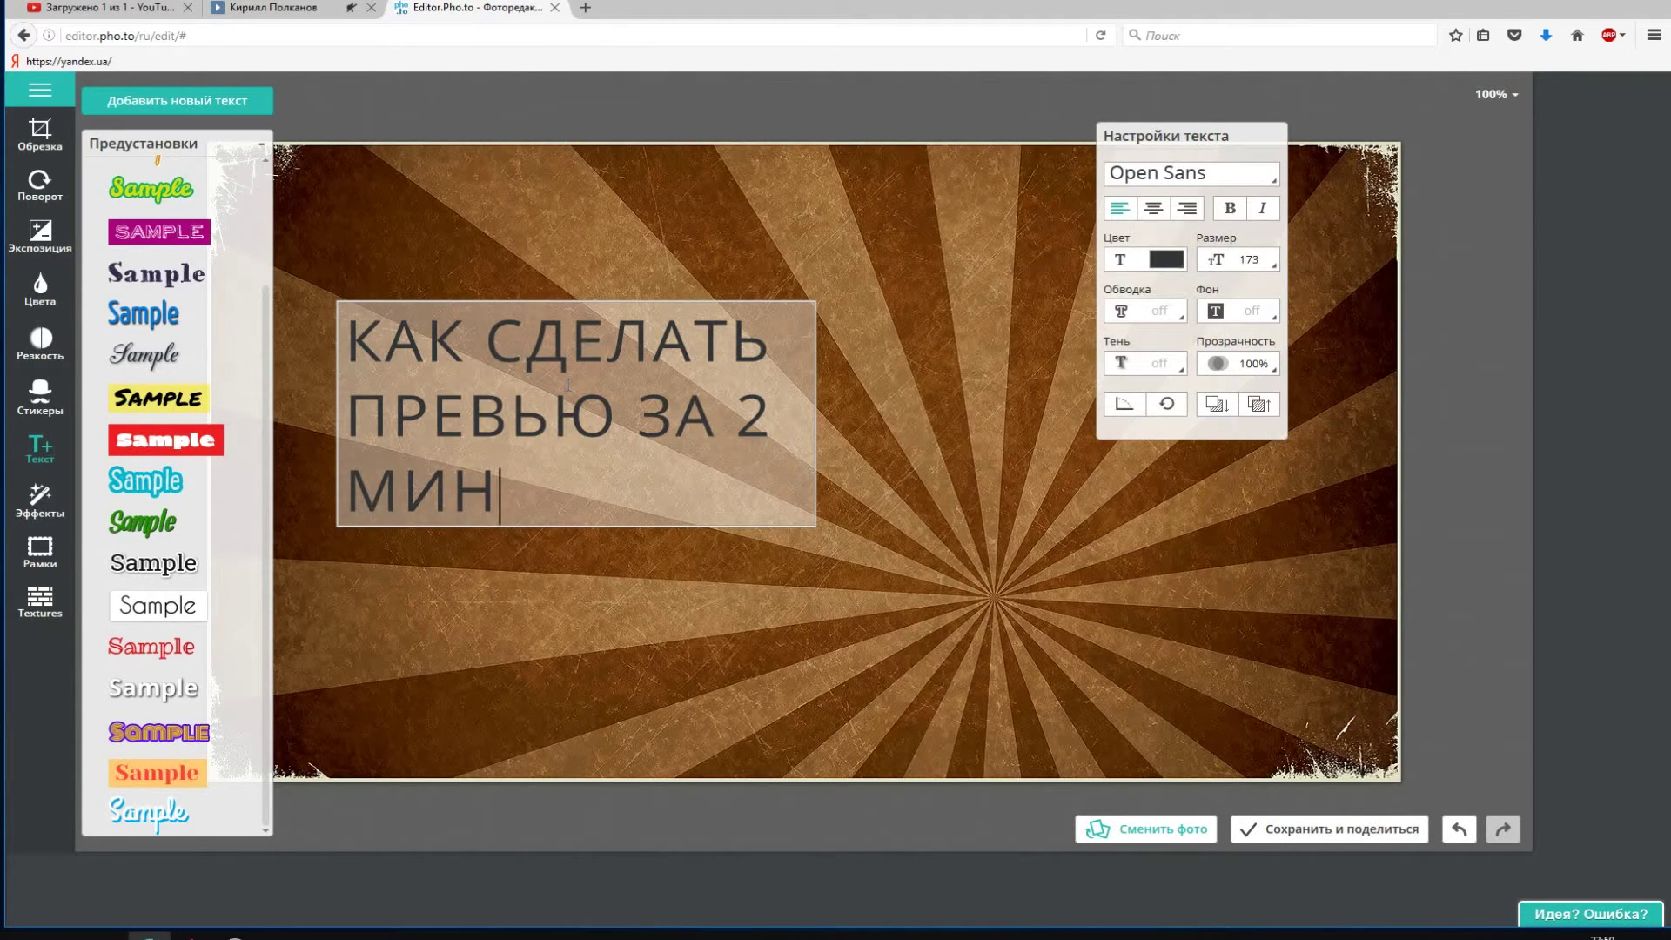
pyautogui.write('У')
pyautogui.press('BackSpace')
# - Give the title the bold white shadowed preset, widen and reposition its box to fit two lines, and centre-align the text
pyautogui.click(185, 696)
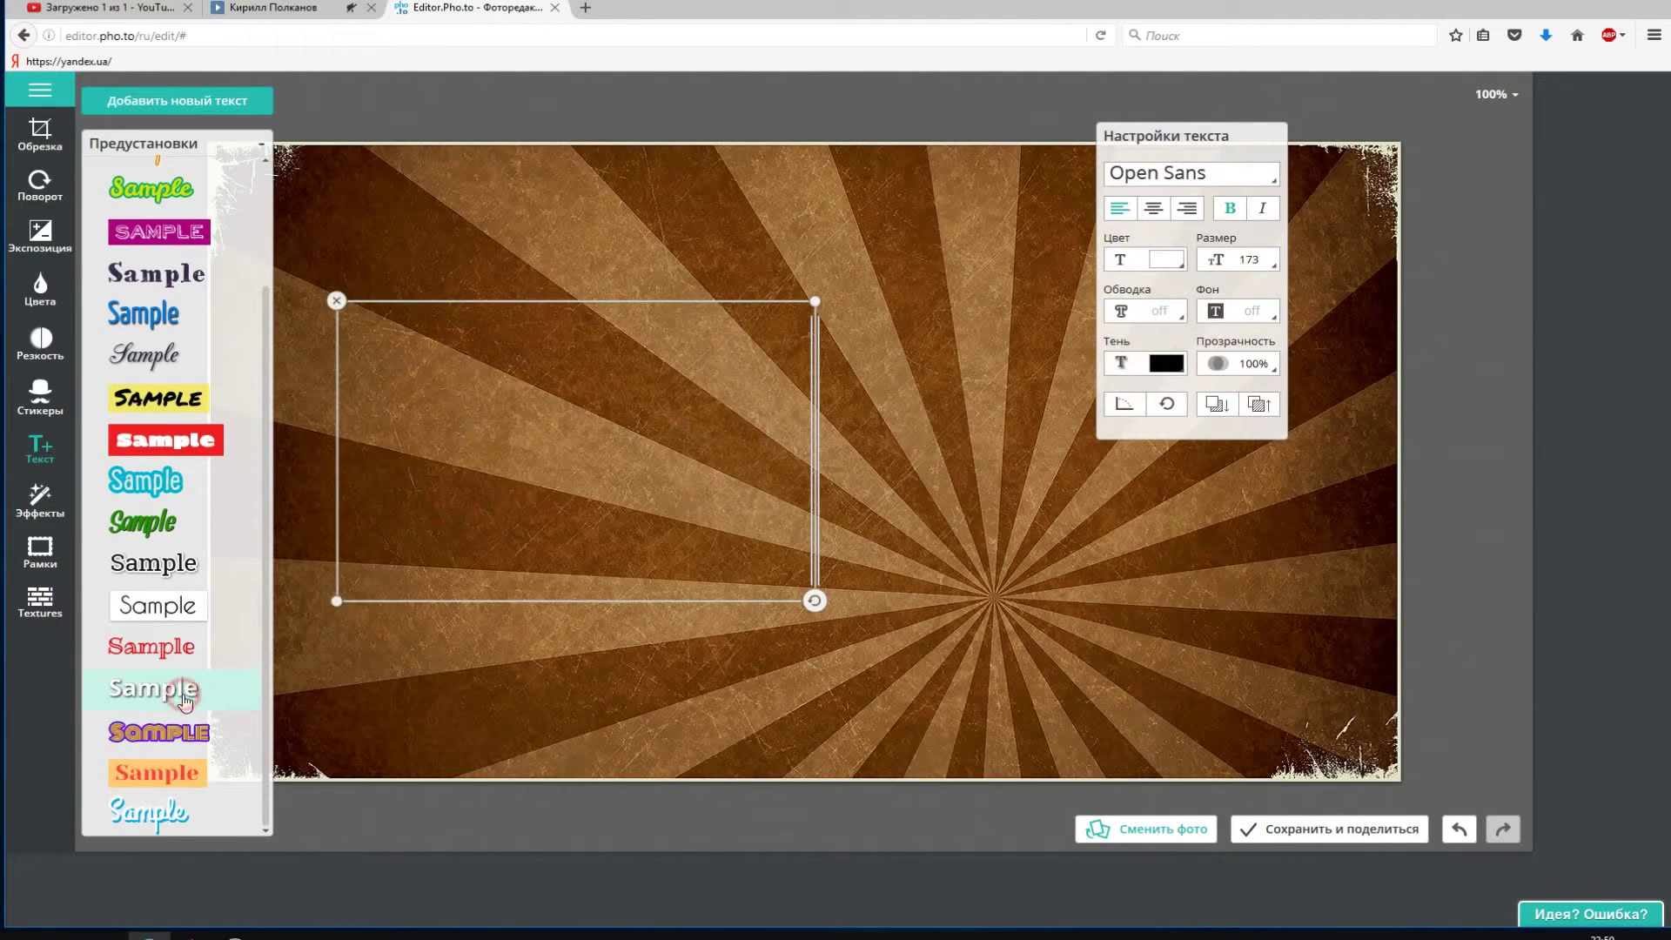
pyautogui.moveTo(818, 402); pyautogui.dragTo(916, 402)
pyautogui.moveTo(617, 378); pyautogui.dragTo(748, 415)
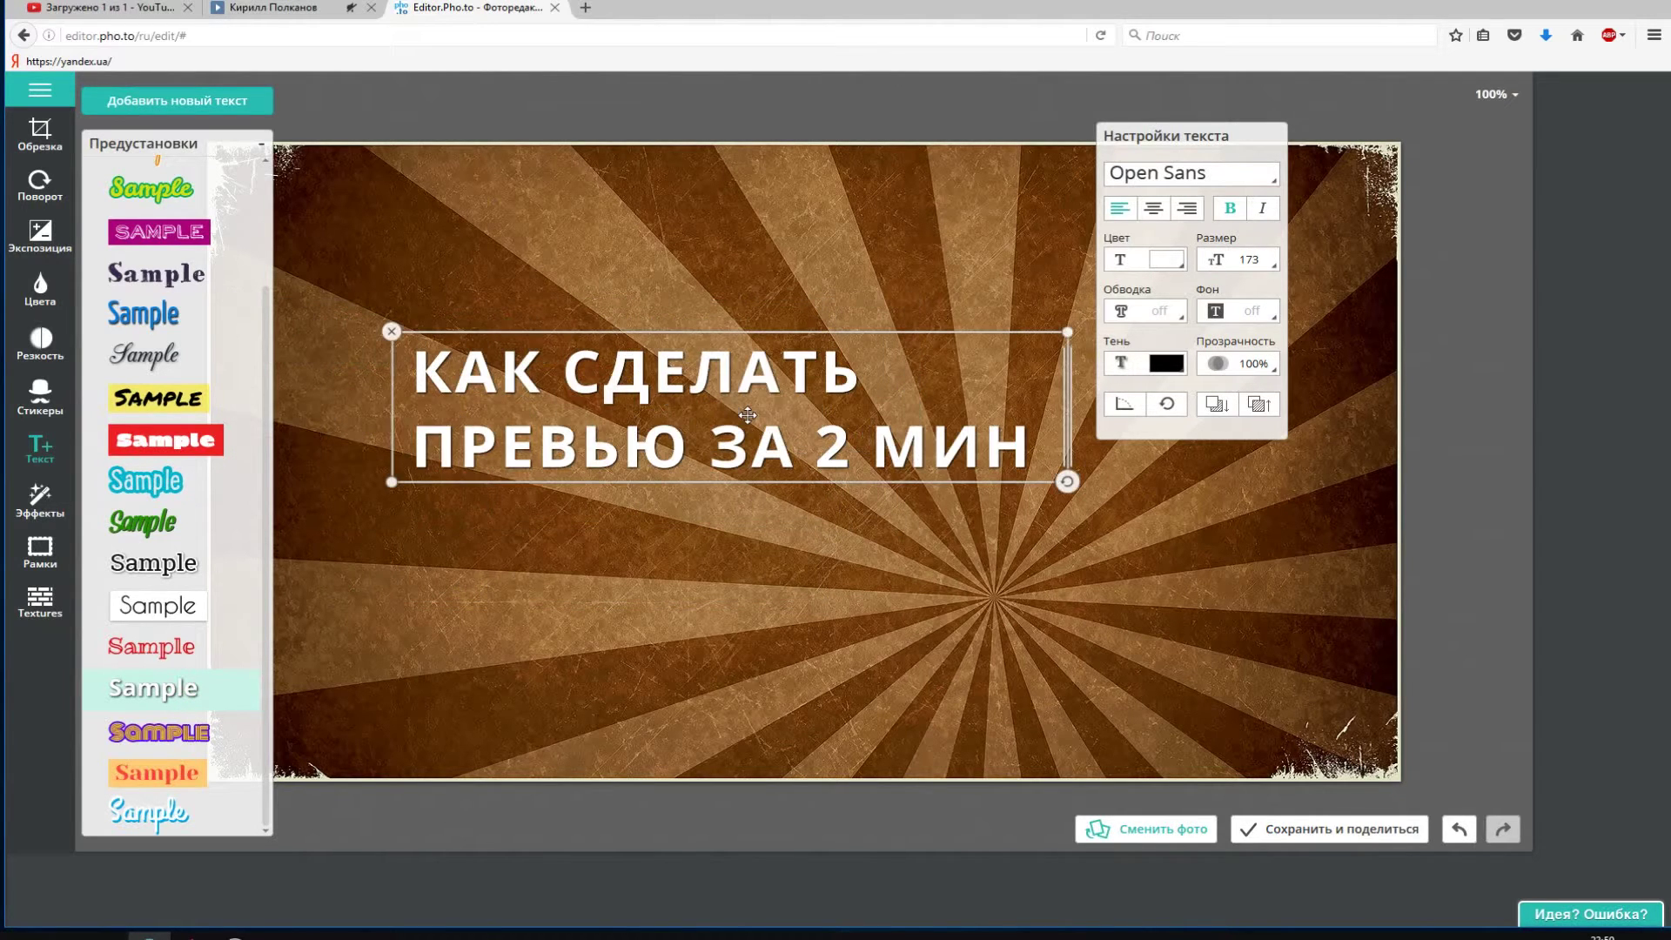
pyautogui.click(1164, 214)
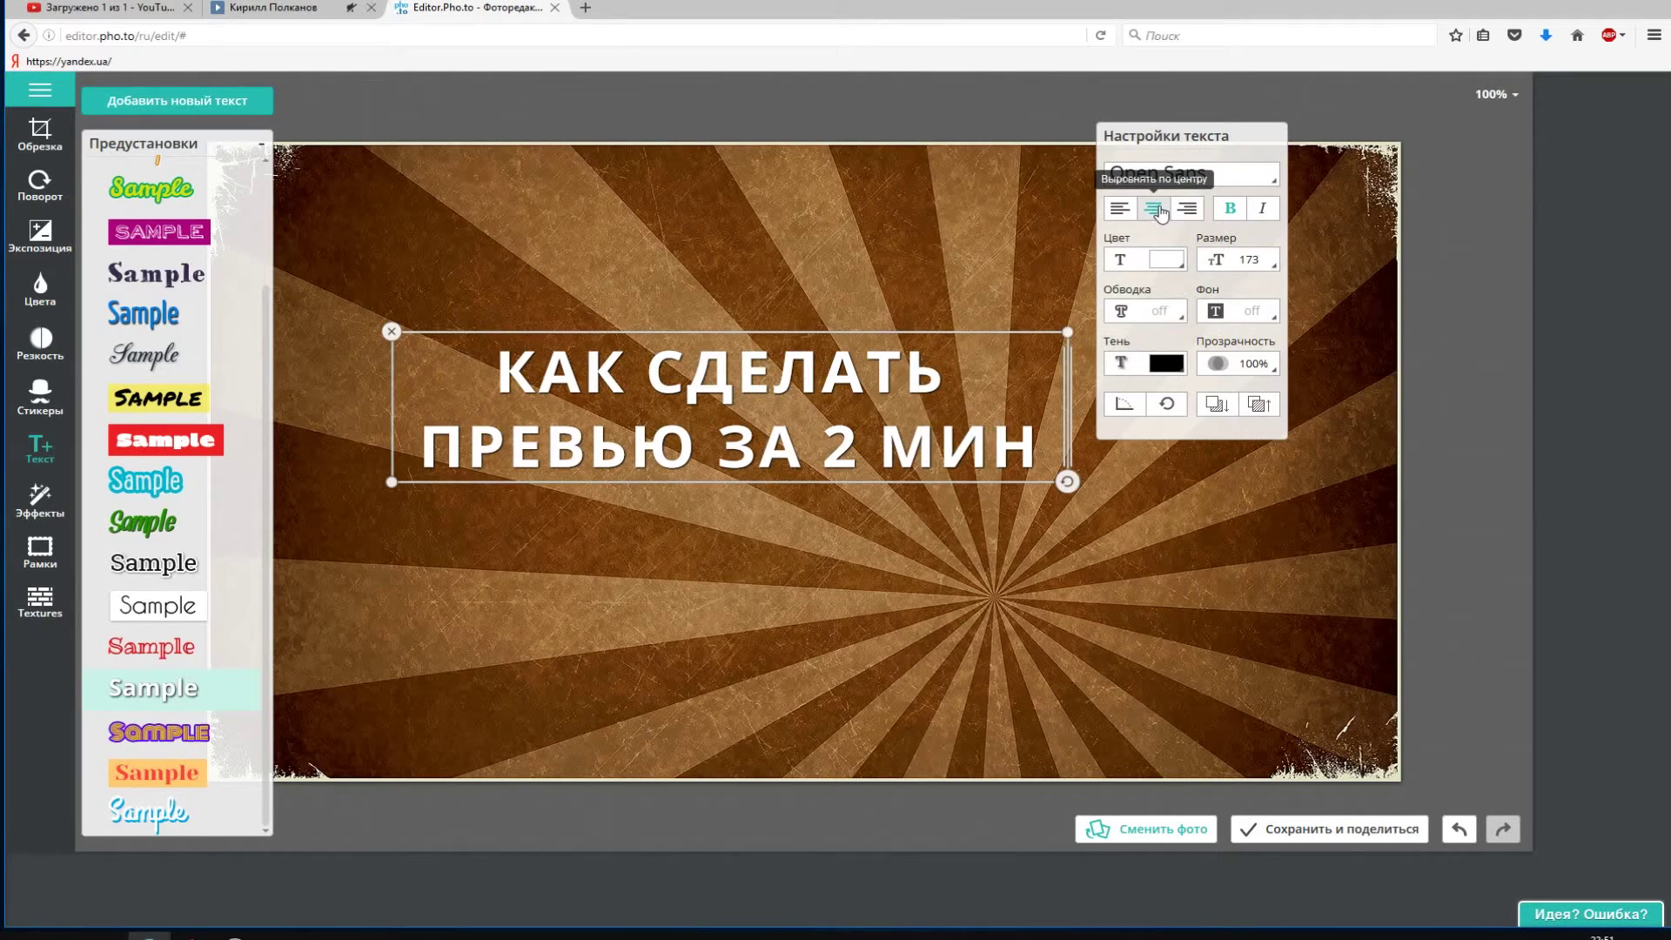
# - Try italic formatting on the title text and view its shadow settings
pyautogui.click(1264, 212)
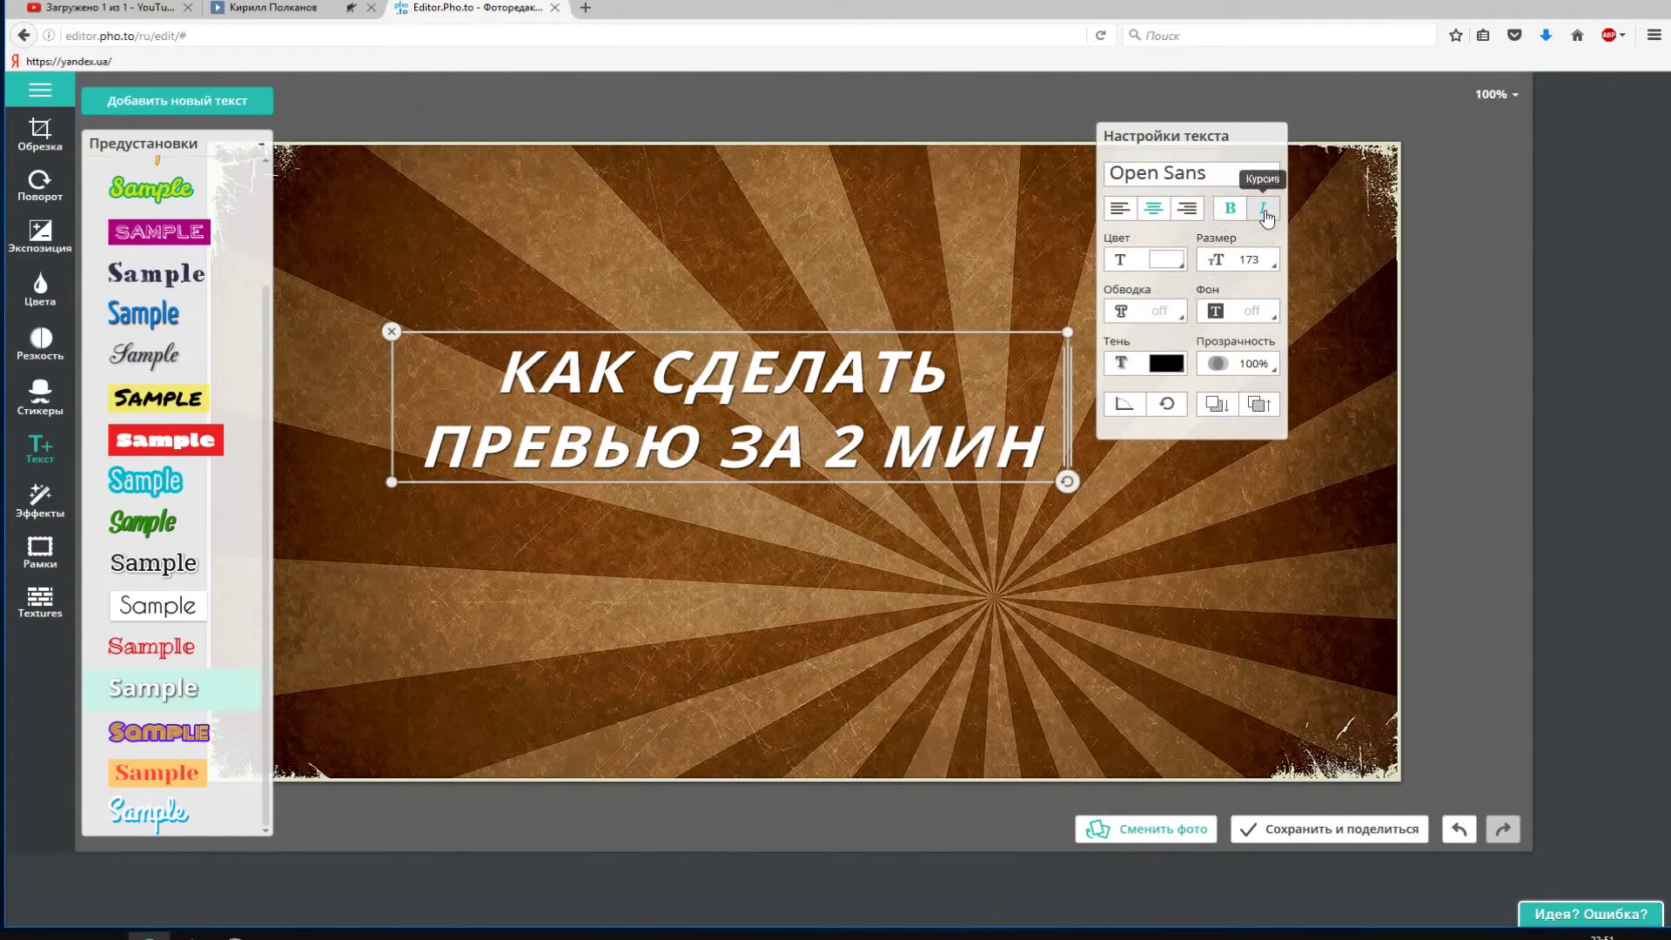
pyautogui.click(1266, 214)
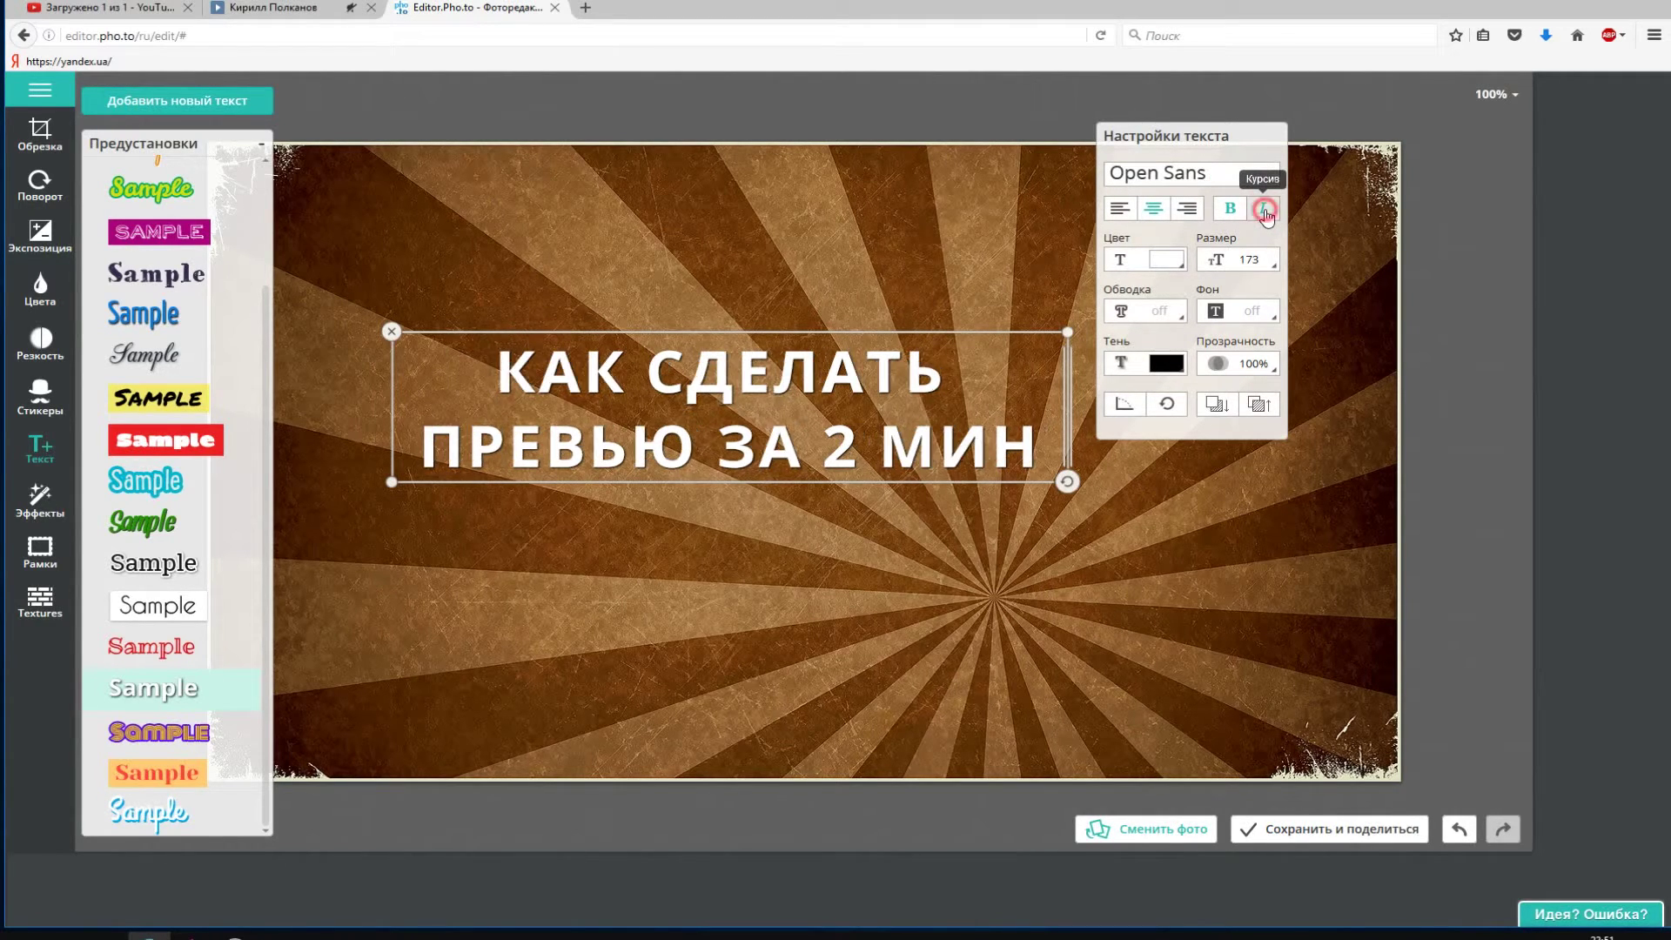
pyautogui.click(1266, 213)
pyautogui.click(1266, 213)
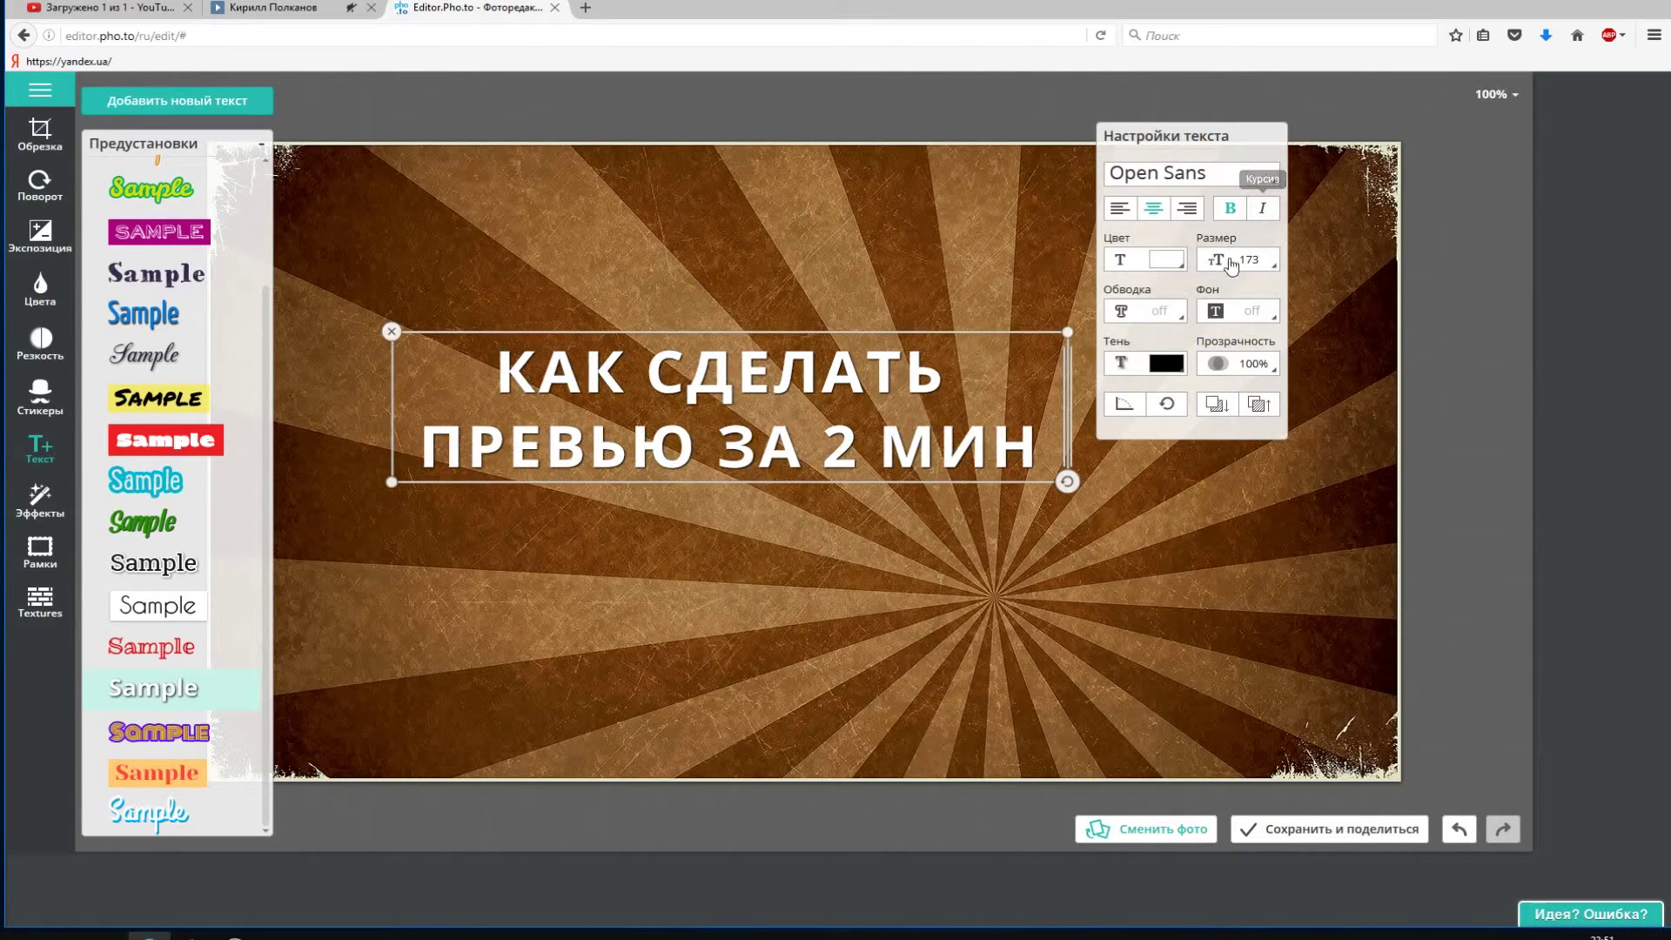
pyautogui.click(1157, 367)
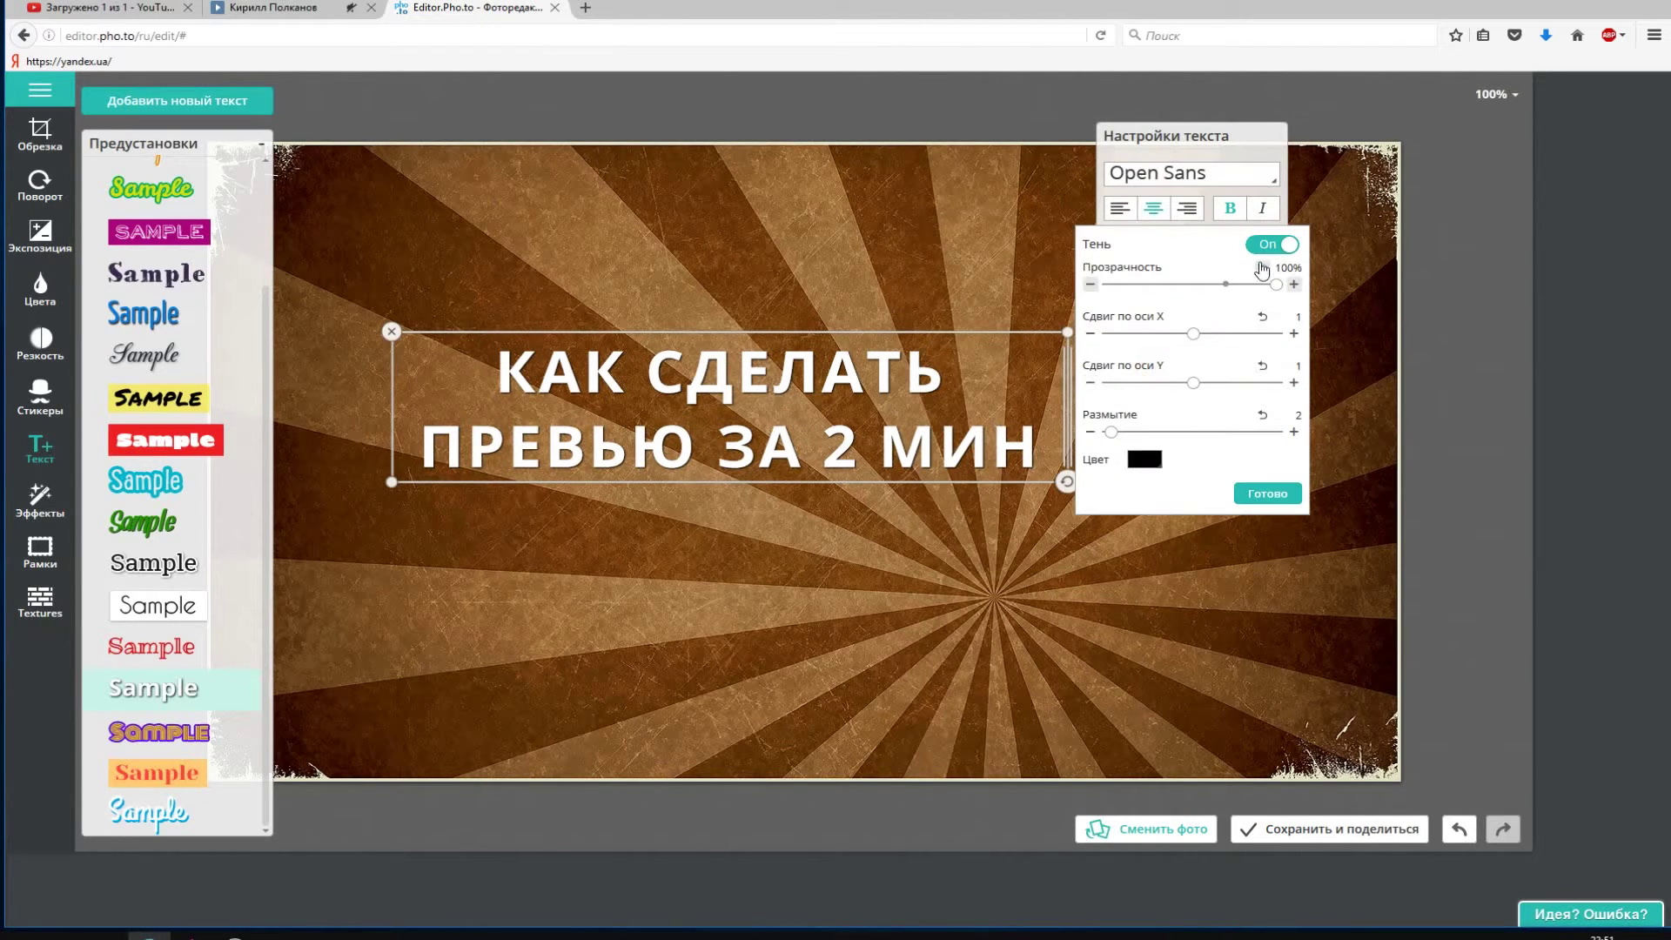
pyautogui.click(1267, 493)
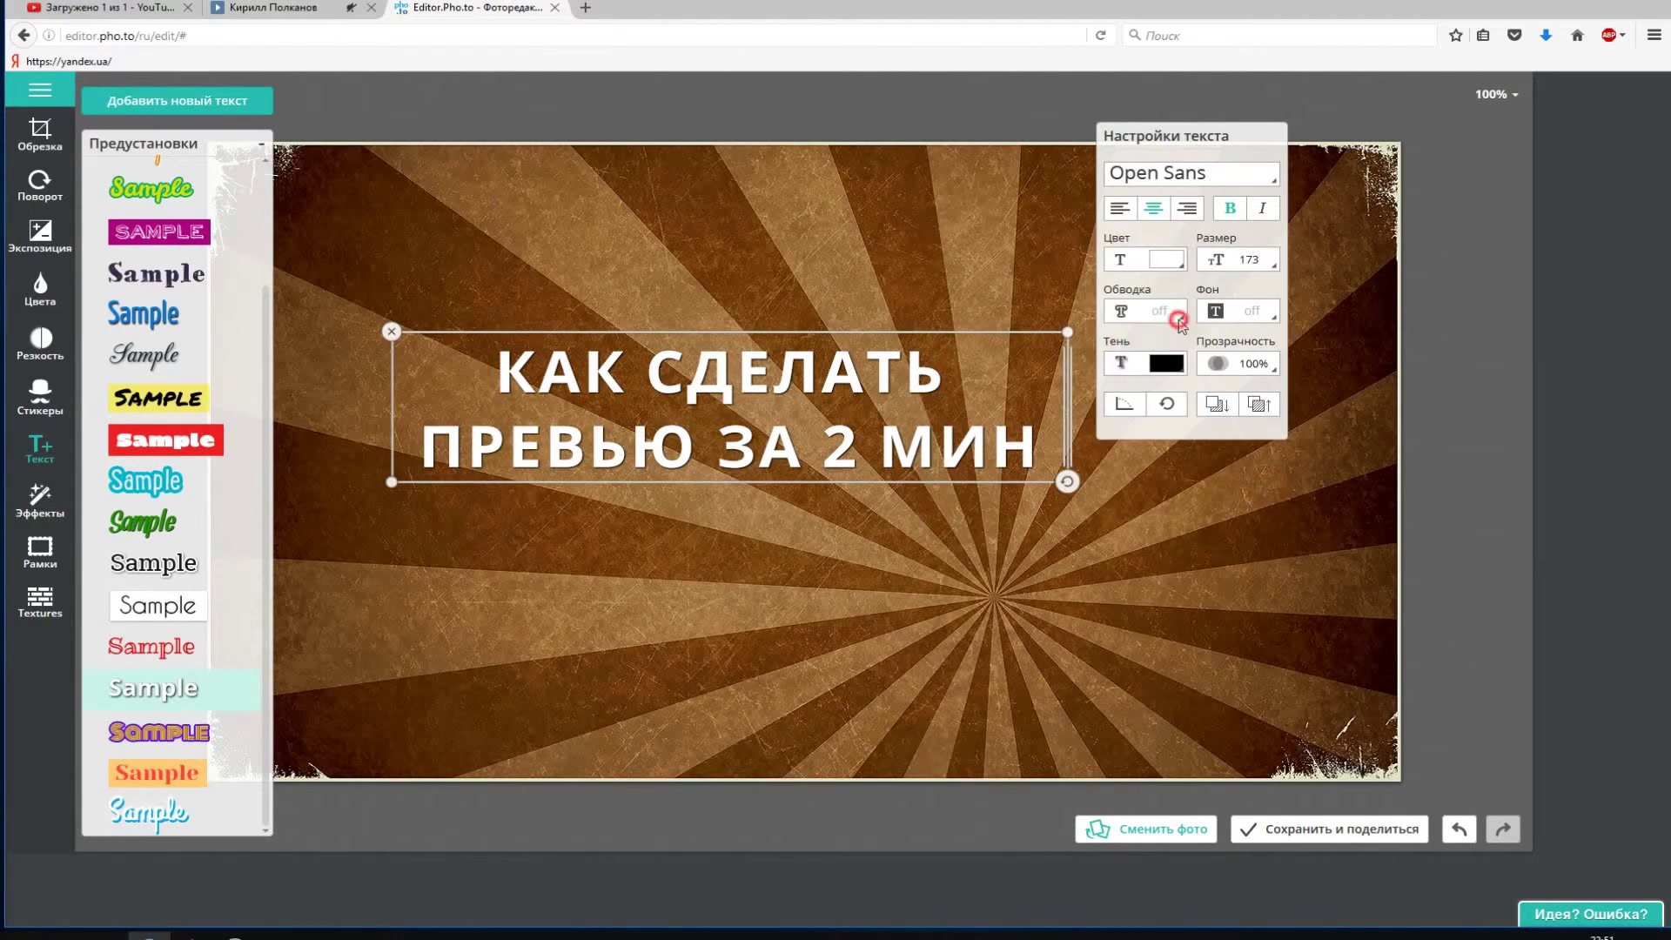
# - Turn on a near-black #040404 outline for the title text and slightly narrow its box
pyautogui.click(1177, 315)
pyautogui.click(1266, 249)
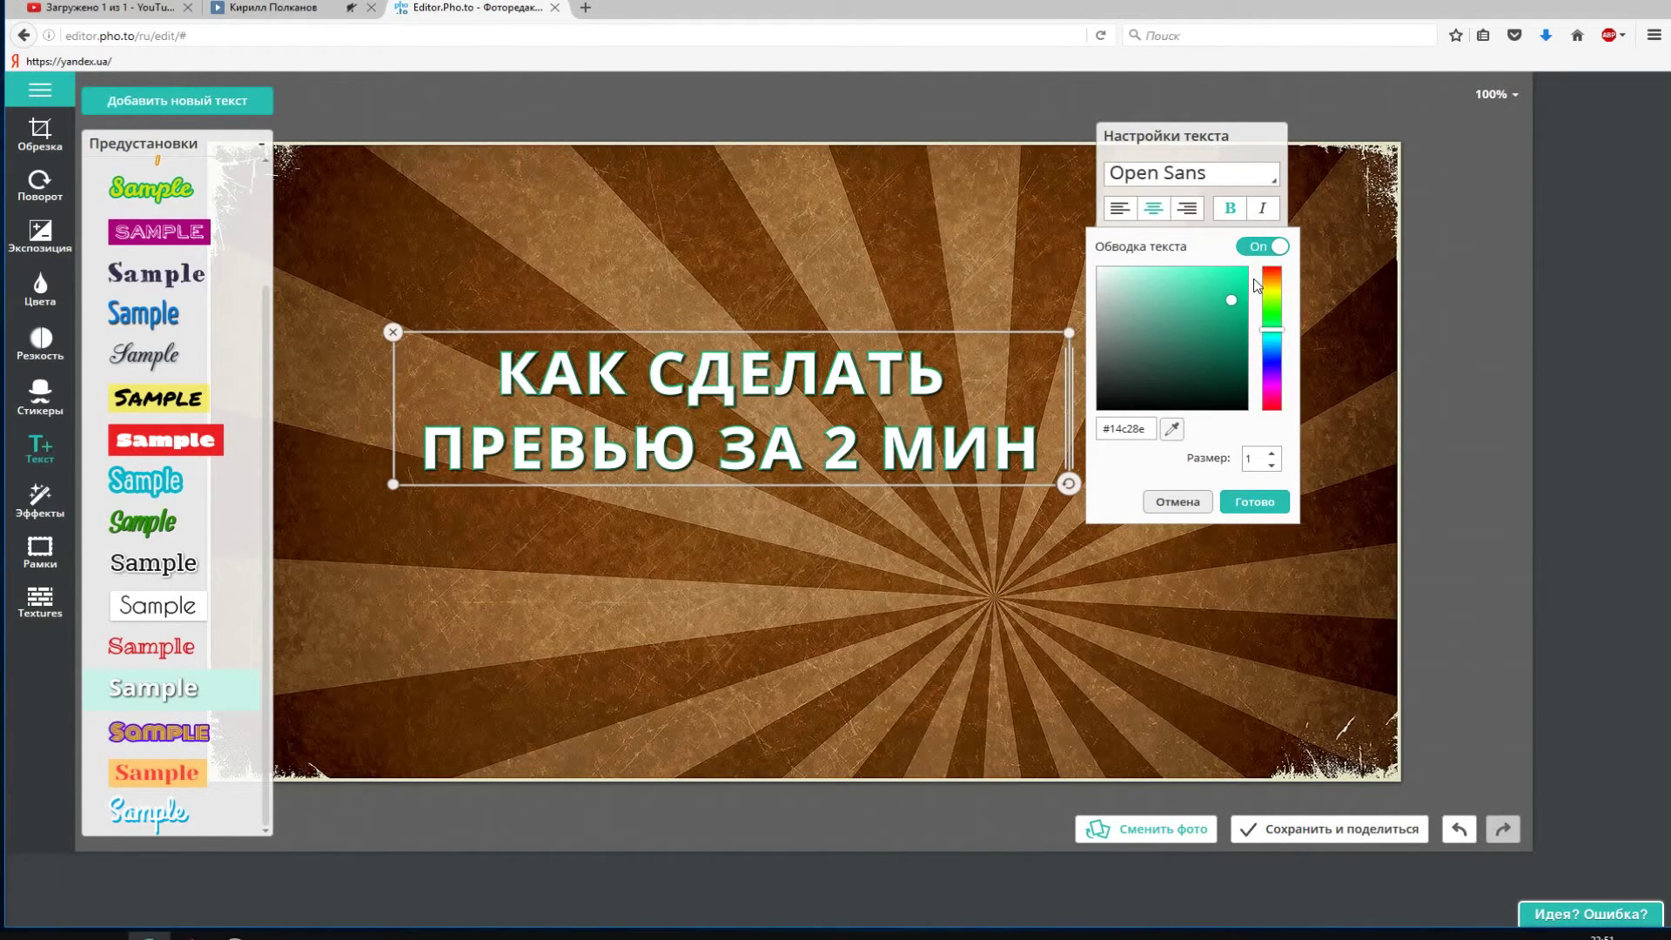
pyautogui.moveTo(1189, 376); pyautogui.dragTo(1054, 408)
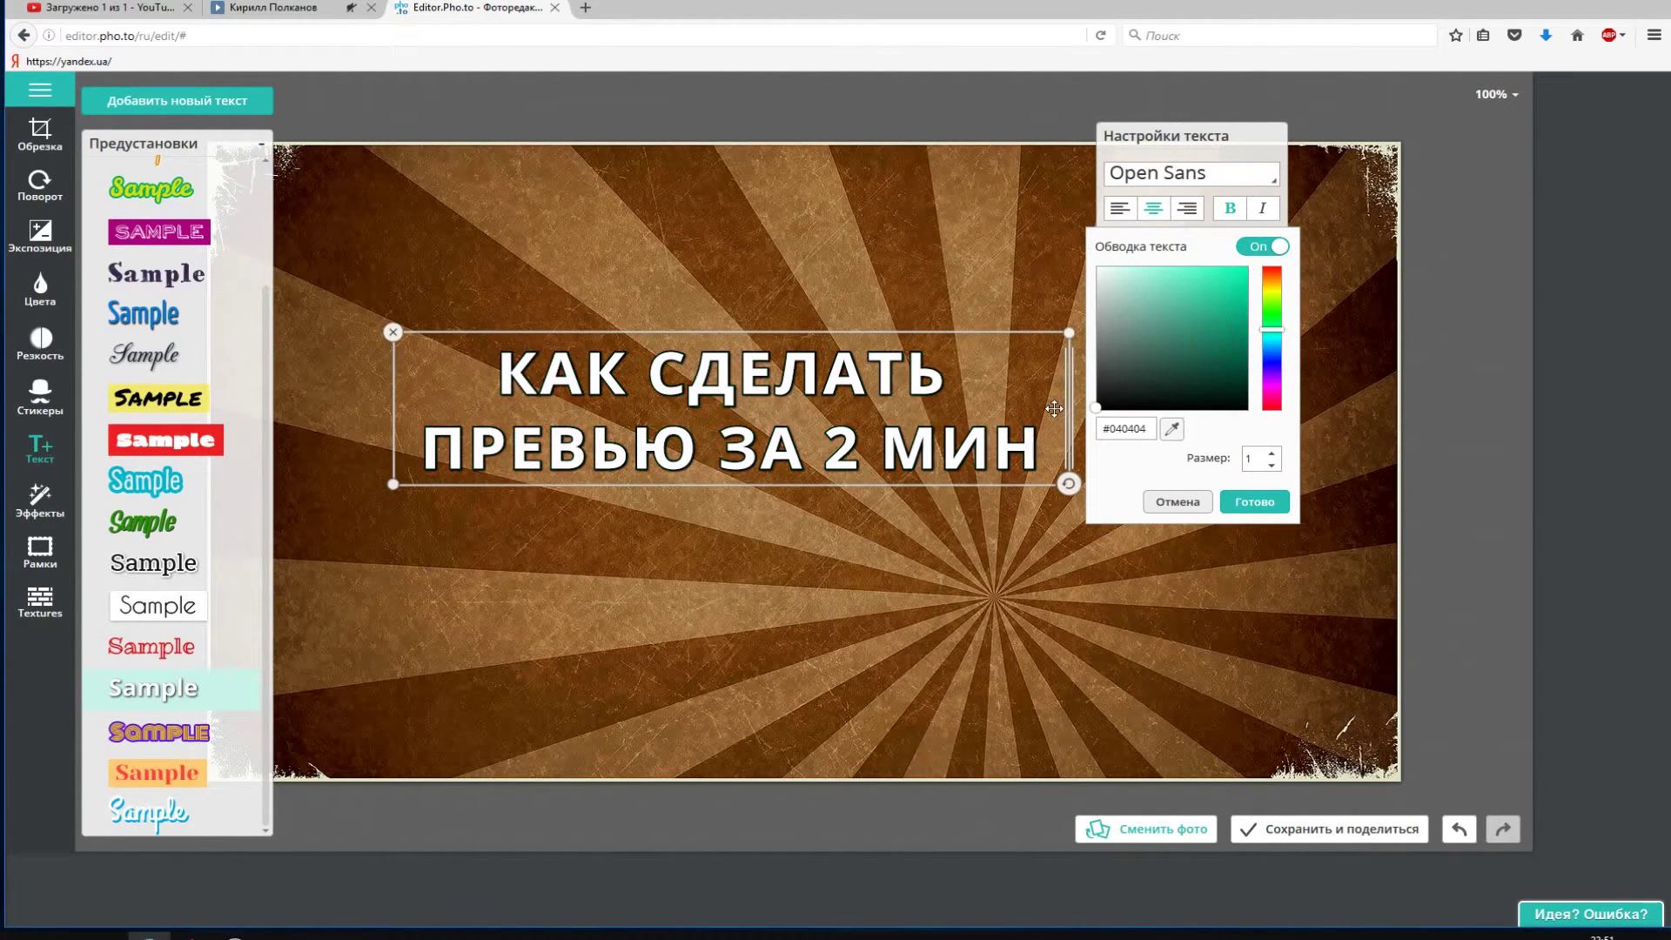
pyautogui.click(1231, 503)
pyautogui.click(1163, 261)
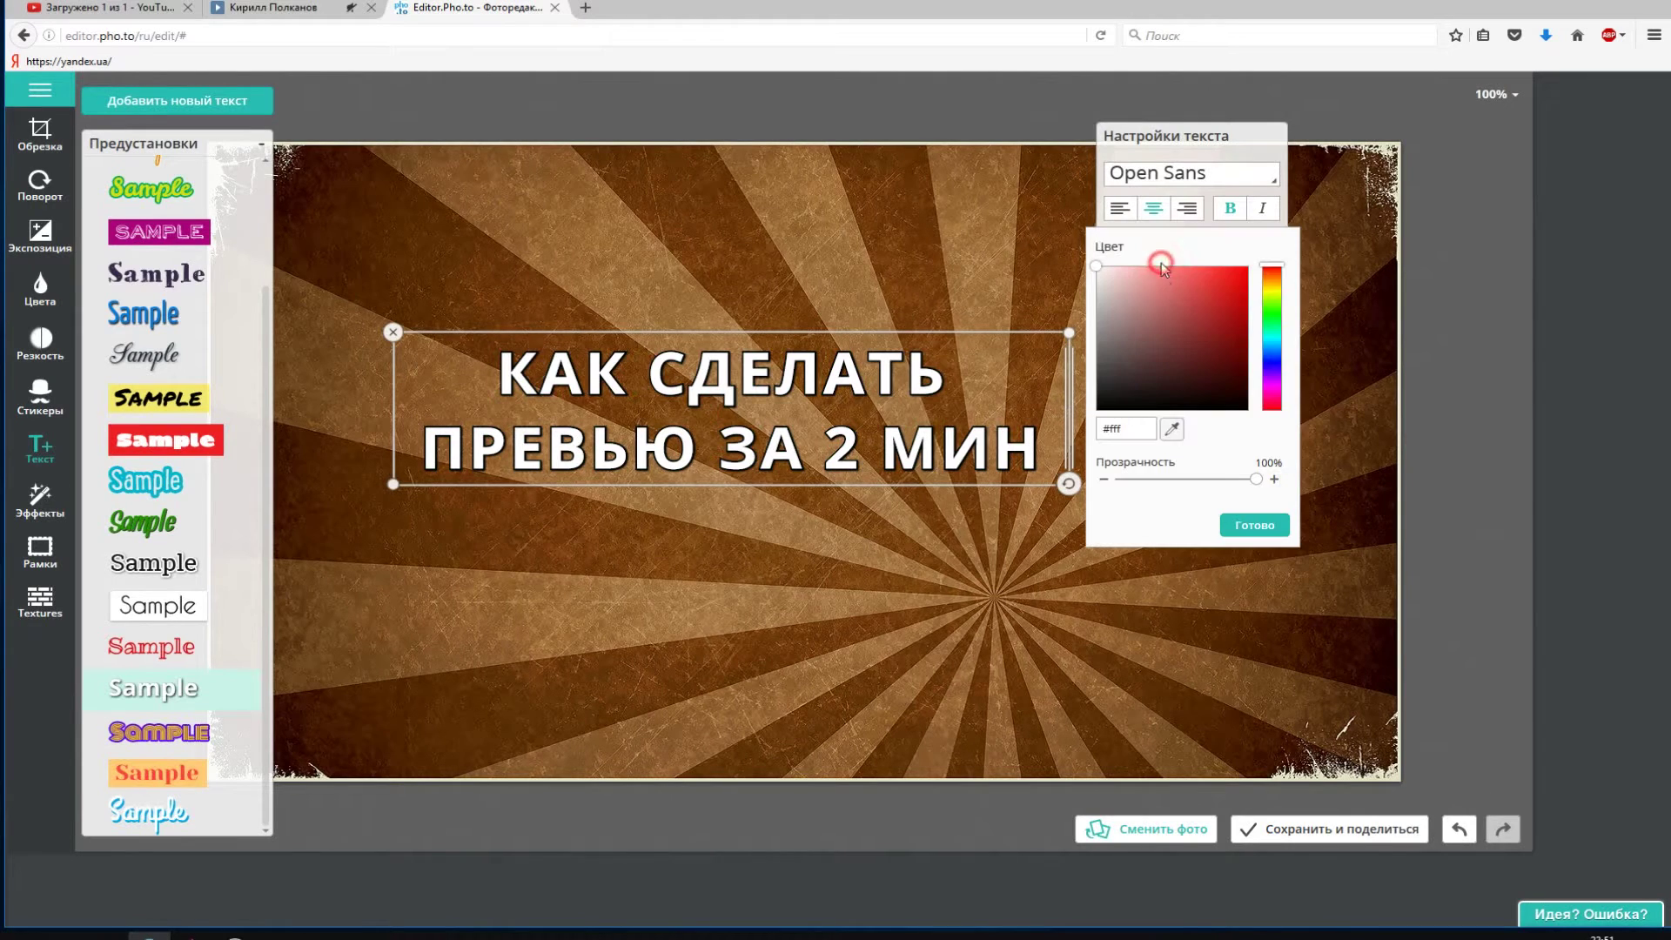
pyautogui.click(1249, 527)
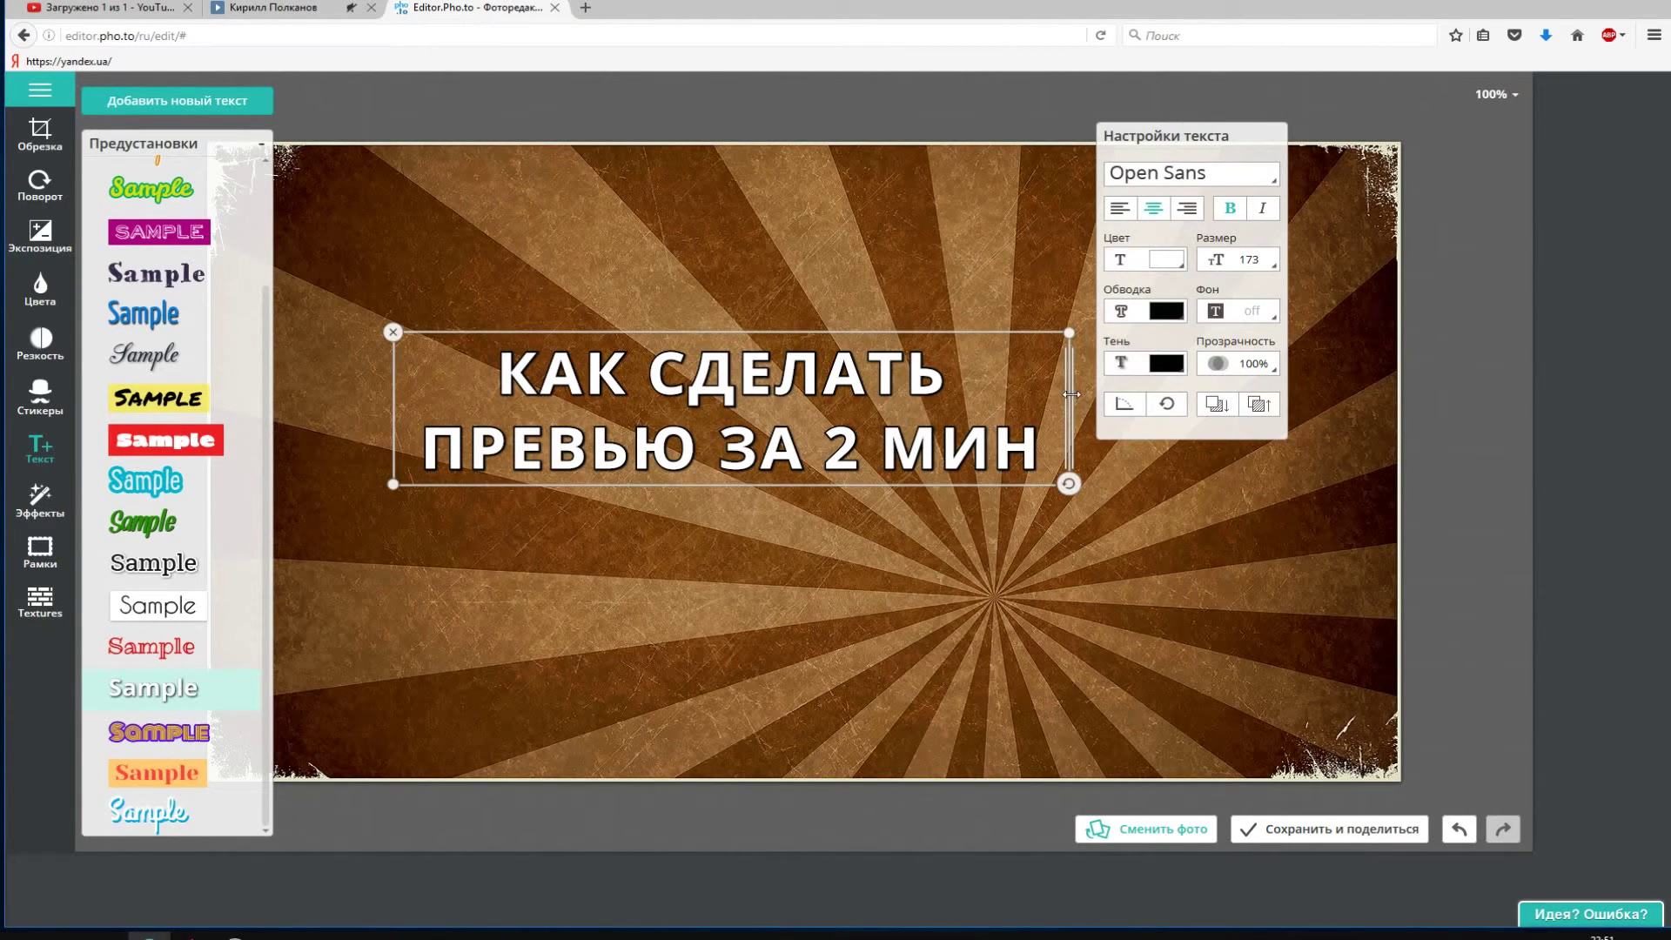
pyautogui.moveTo(1071, 394)
pyautogui.mouseDown()
pyautogui.moveTo(953, 399)
pyautogui.moveTo(1066, 395)
pyautogui.mouseUp()
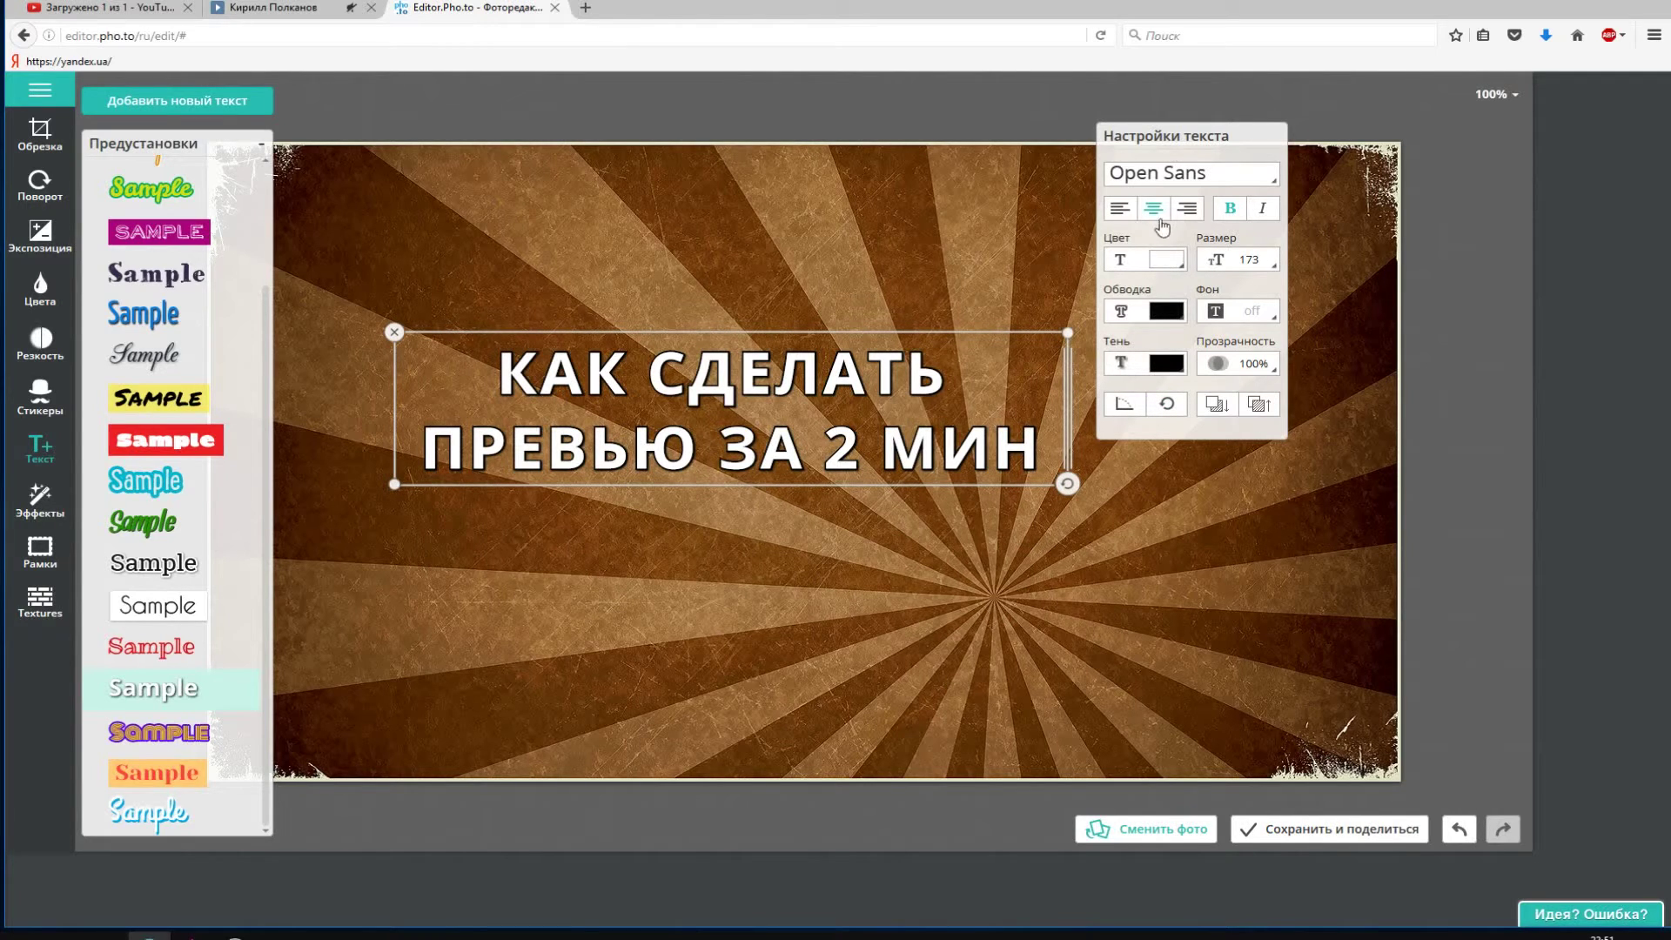
# - Try other fonts on the title text, including Seymour One, Ultra, Sofia and Yeseva One
pyautogui.click(1166, 173)
pyautogui.scroll(-10, 1098, 261)
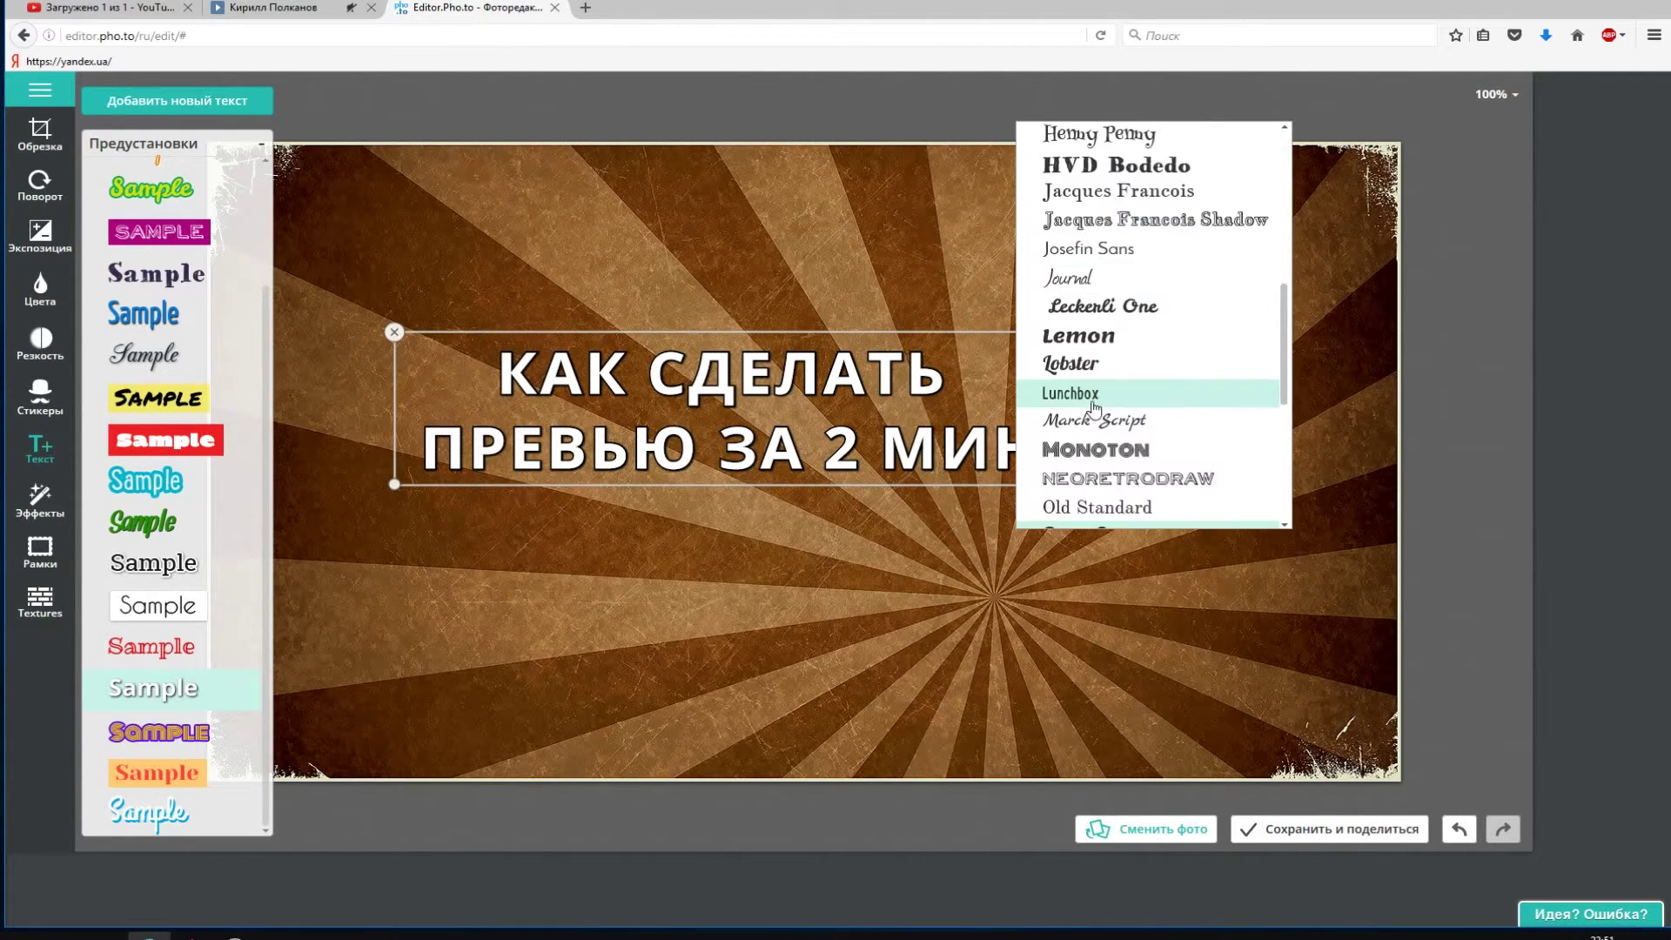
pyautogui.scroll(10, 1103, 220)
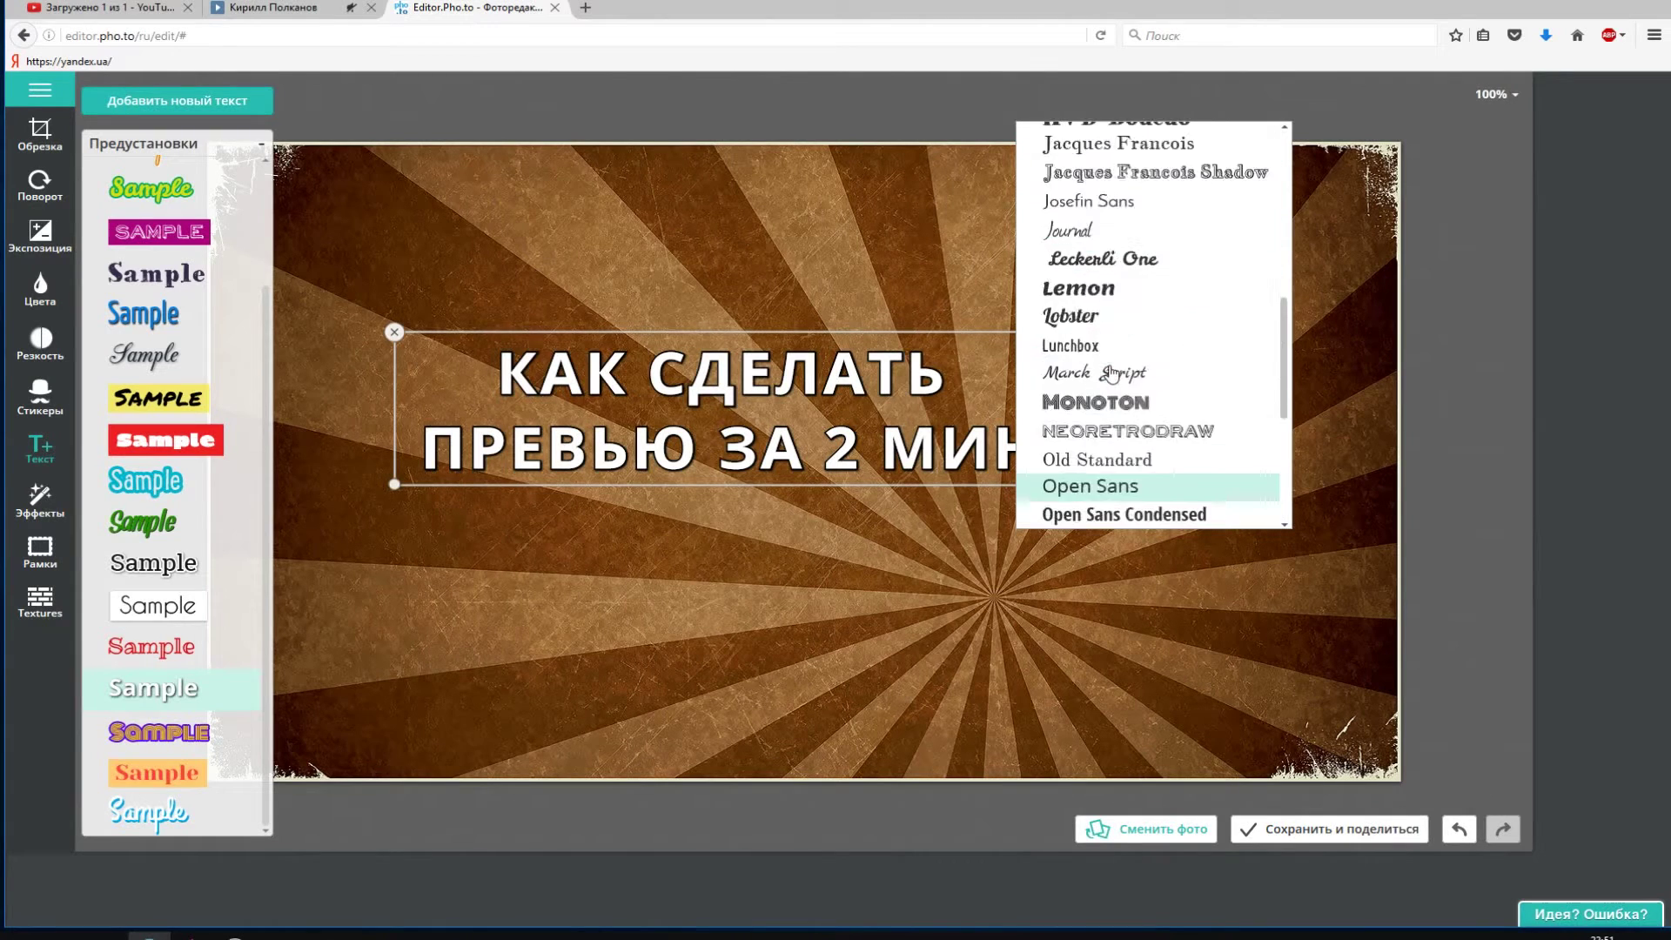
pyautogui.scroll(-10, 1118, 329)
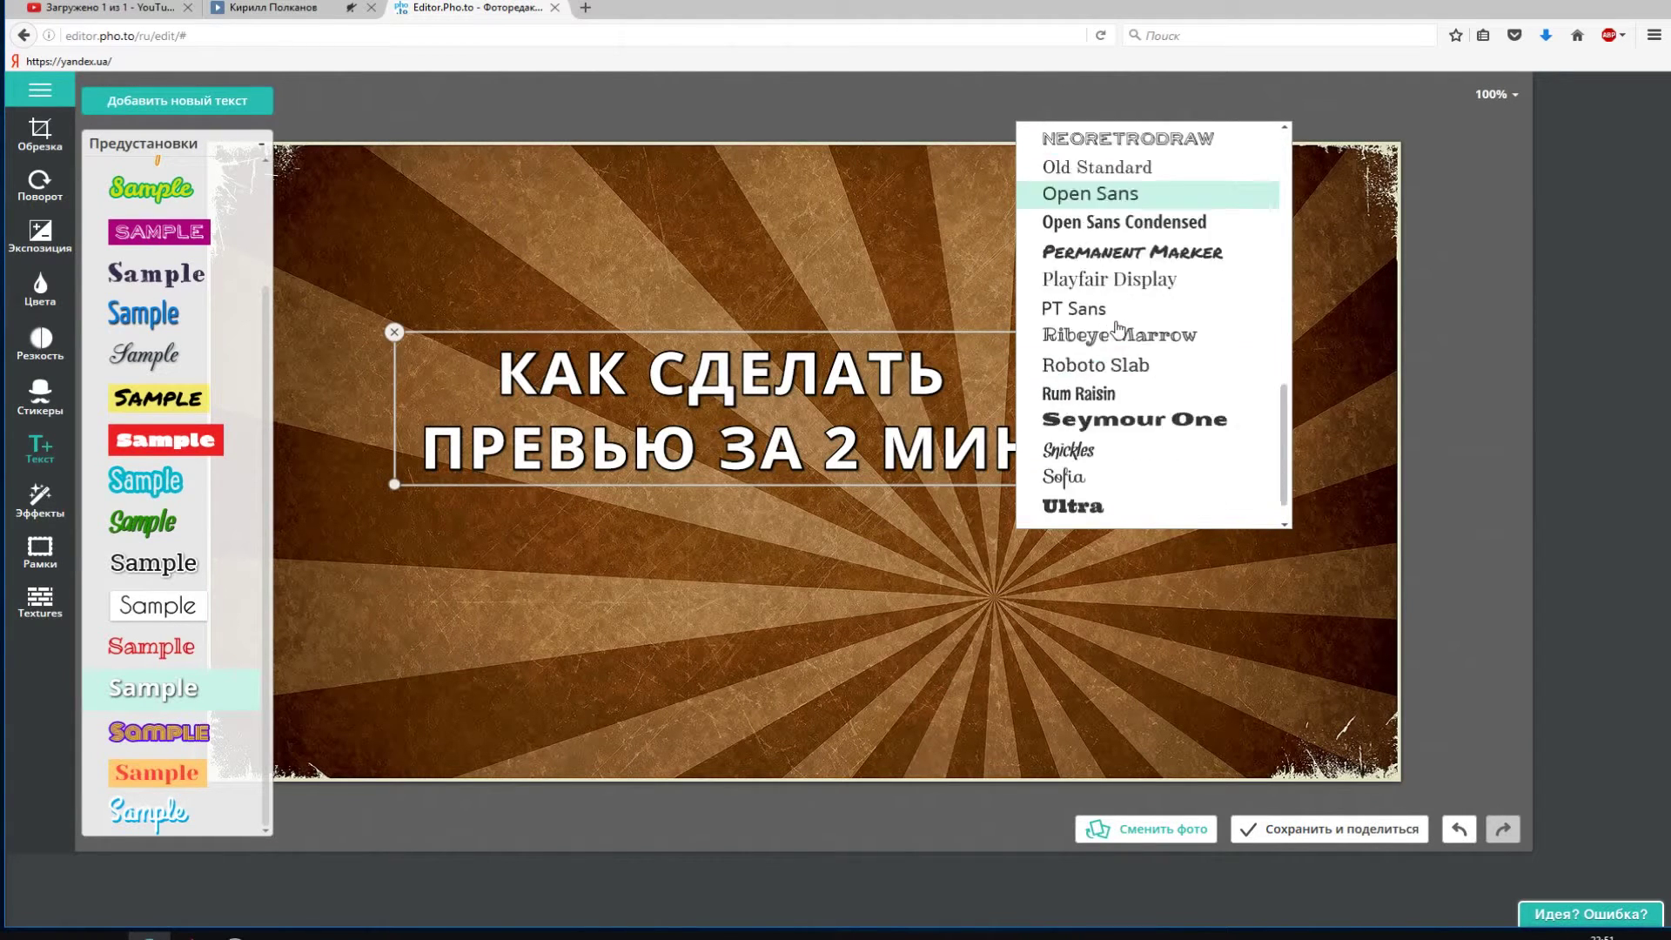
pyautogui.click(1119, 348)
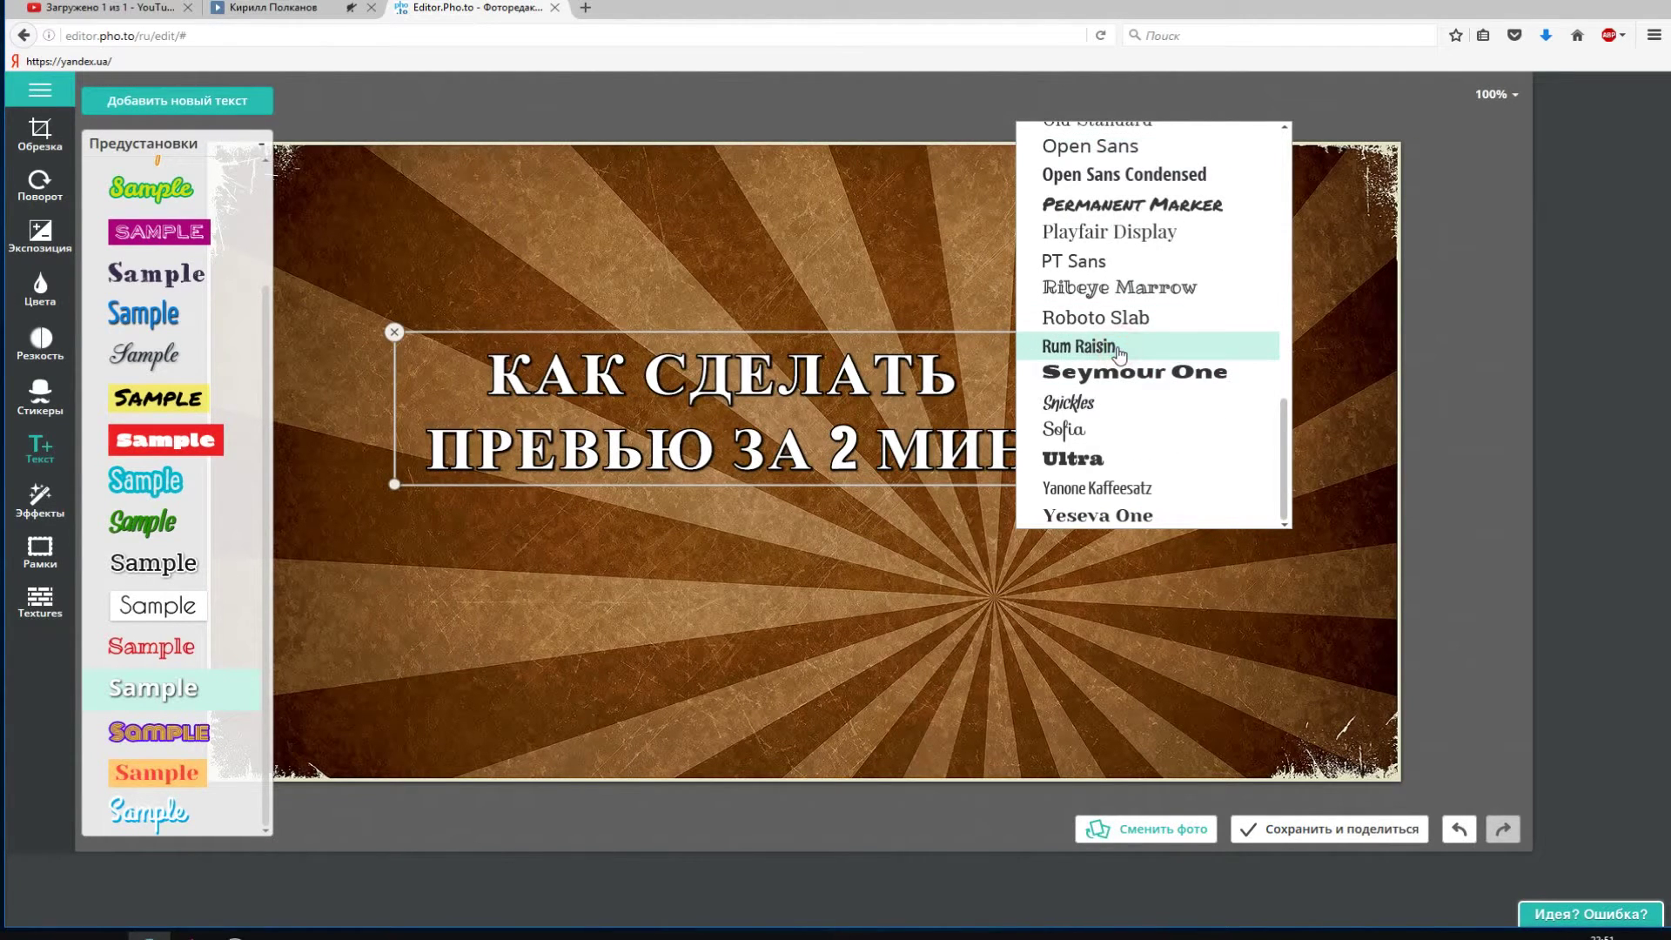
pyautogui.click(1117, 370)
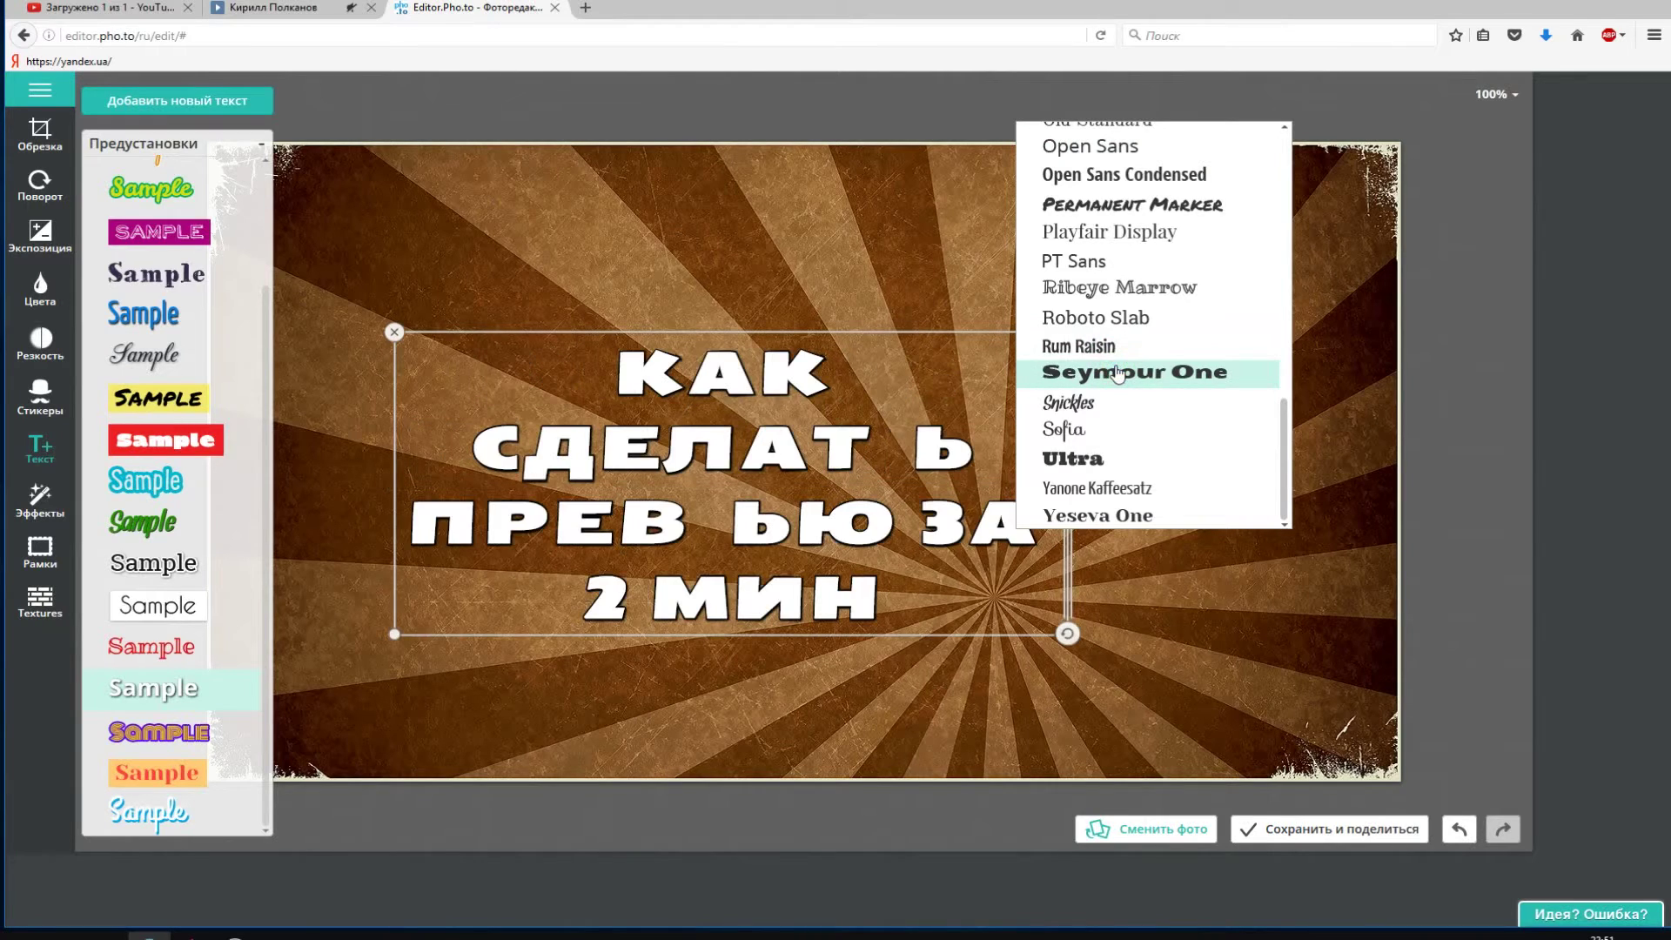
pyautogui.click(1075, 459)
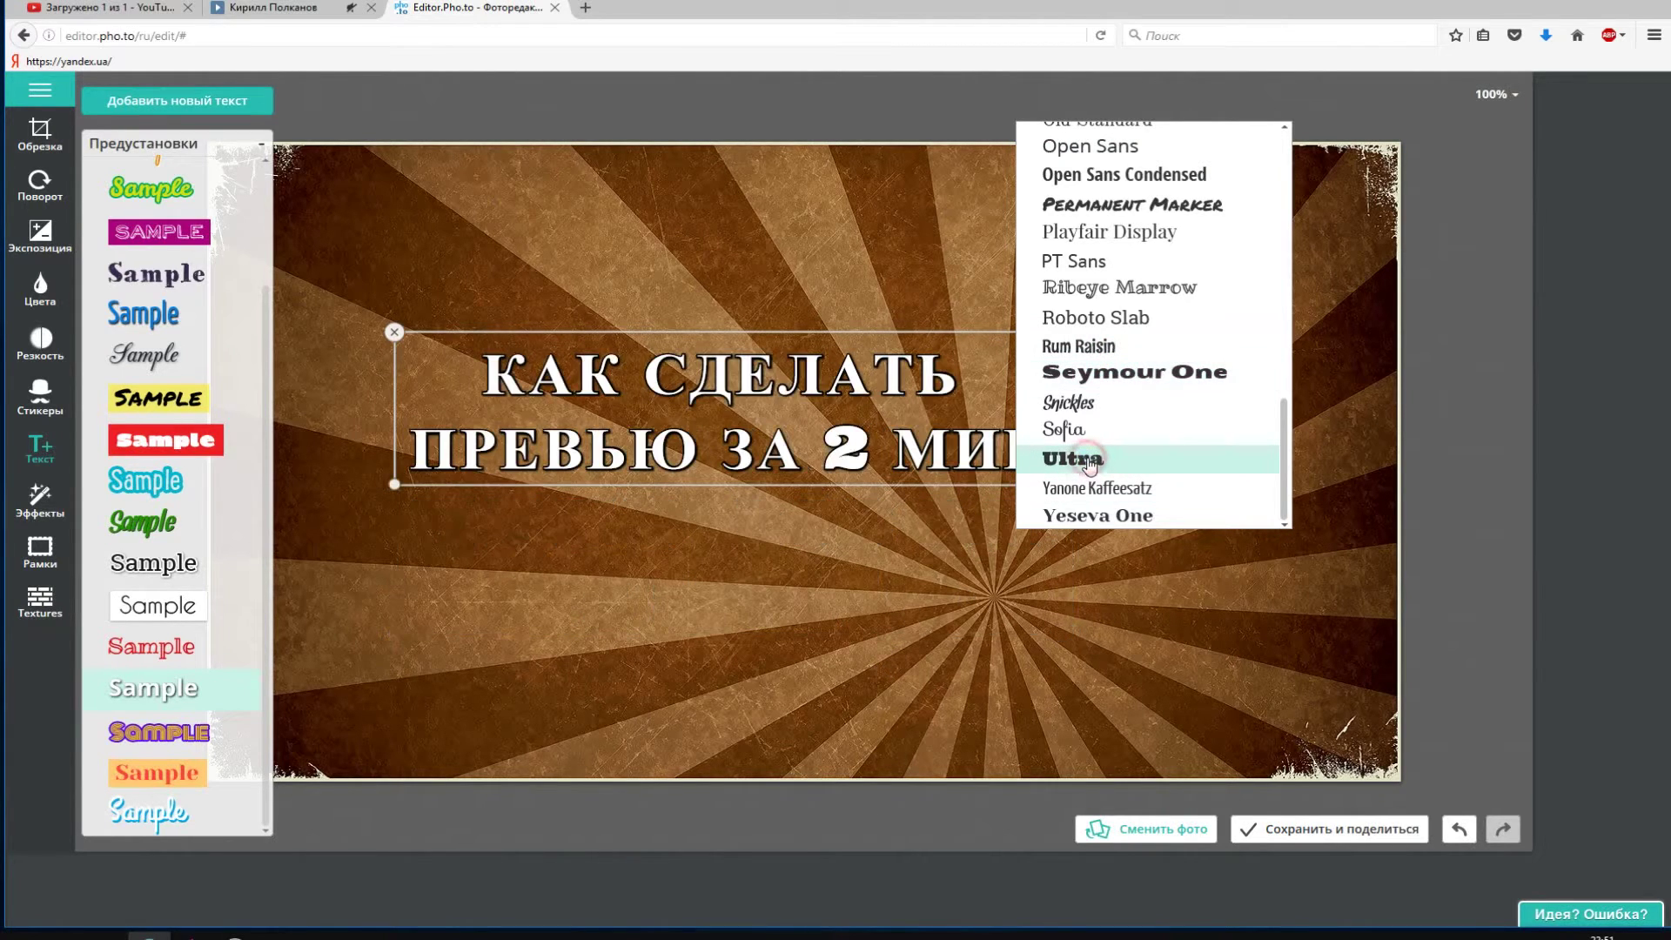
pyautogui.click(1079, 430)
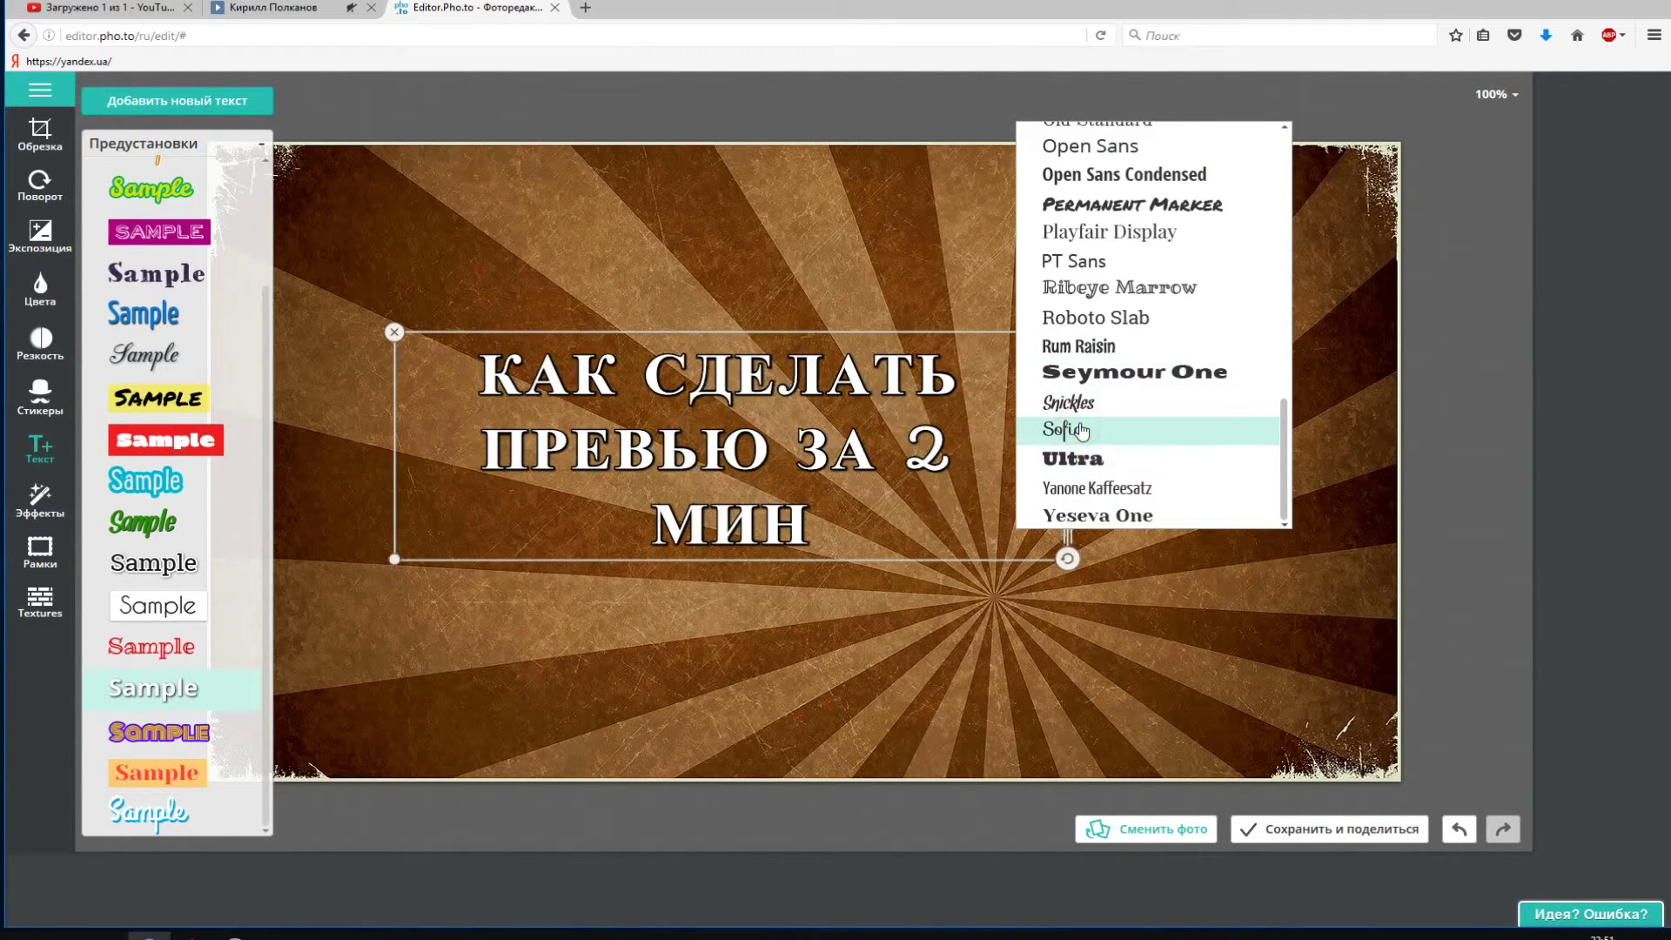
pyautogui.click(1071, 490)
pyautogui.click(1096, 515)
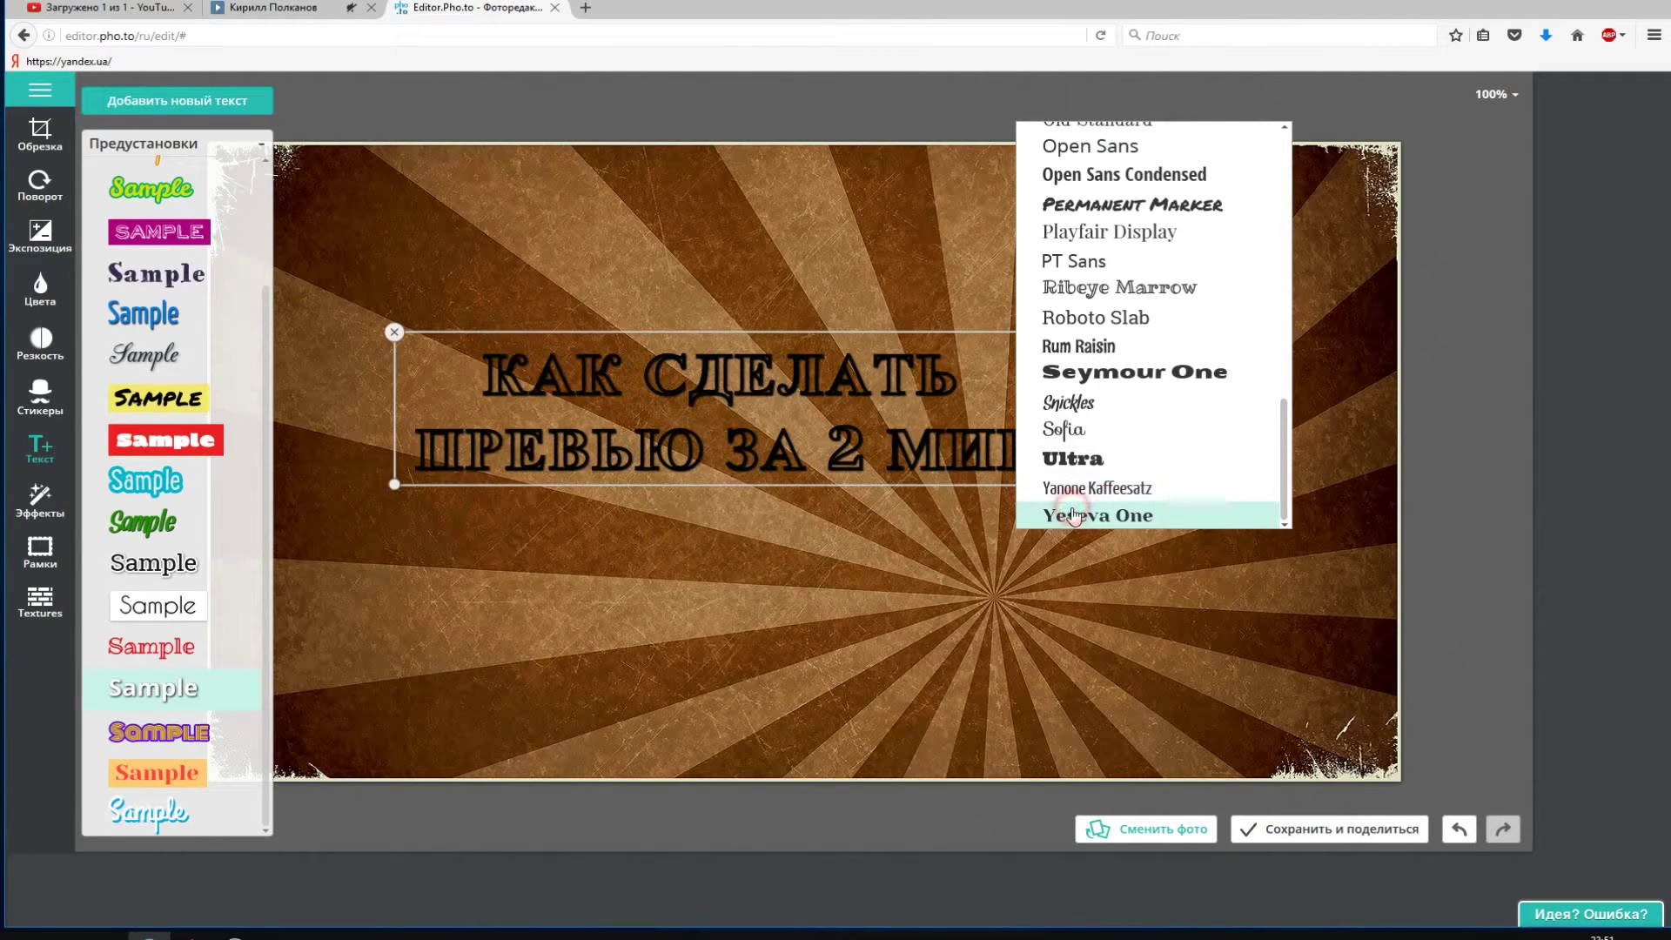
# - Reapply the bold white shadowed preset to the title and turn on a black #000 text outline of size 1
pyautogui.click(202, 687)
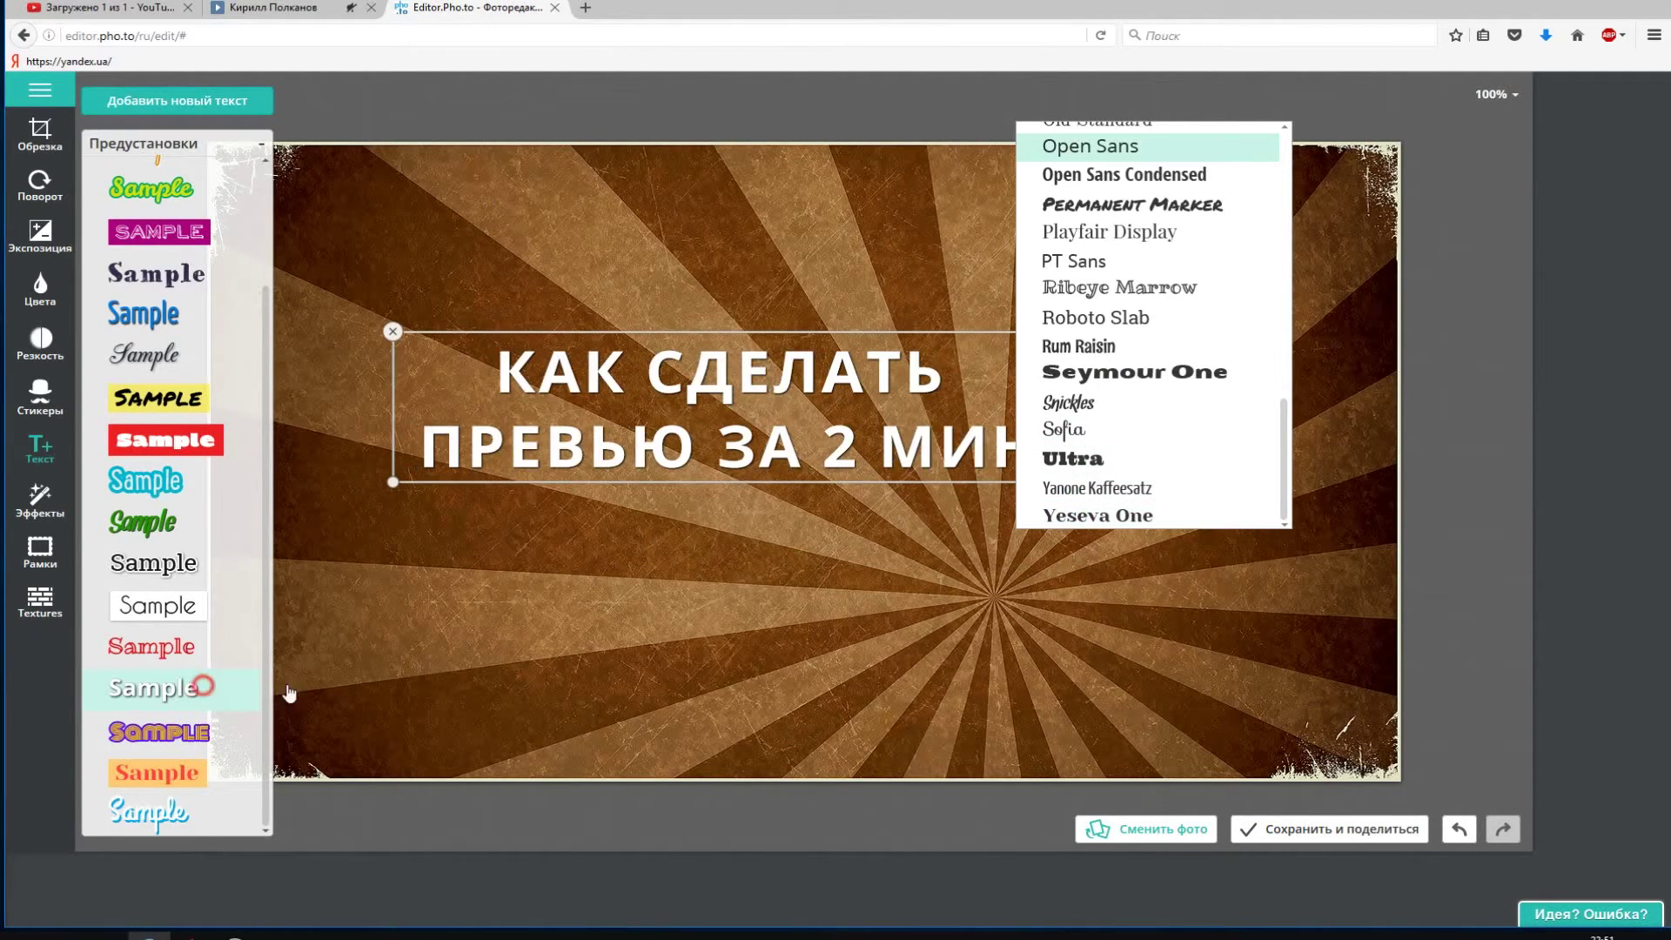
pyautogui.click(645, 648)
pyautogui.click(823, 395)
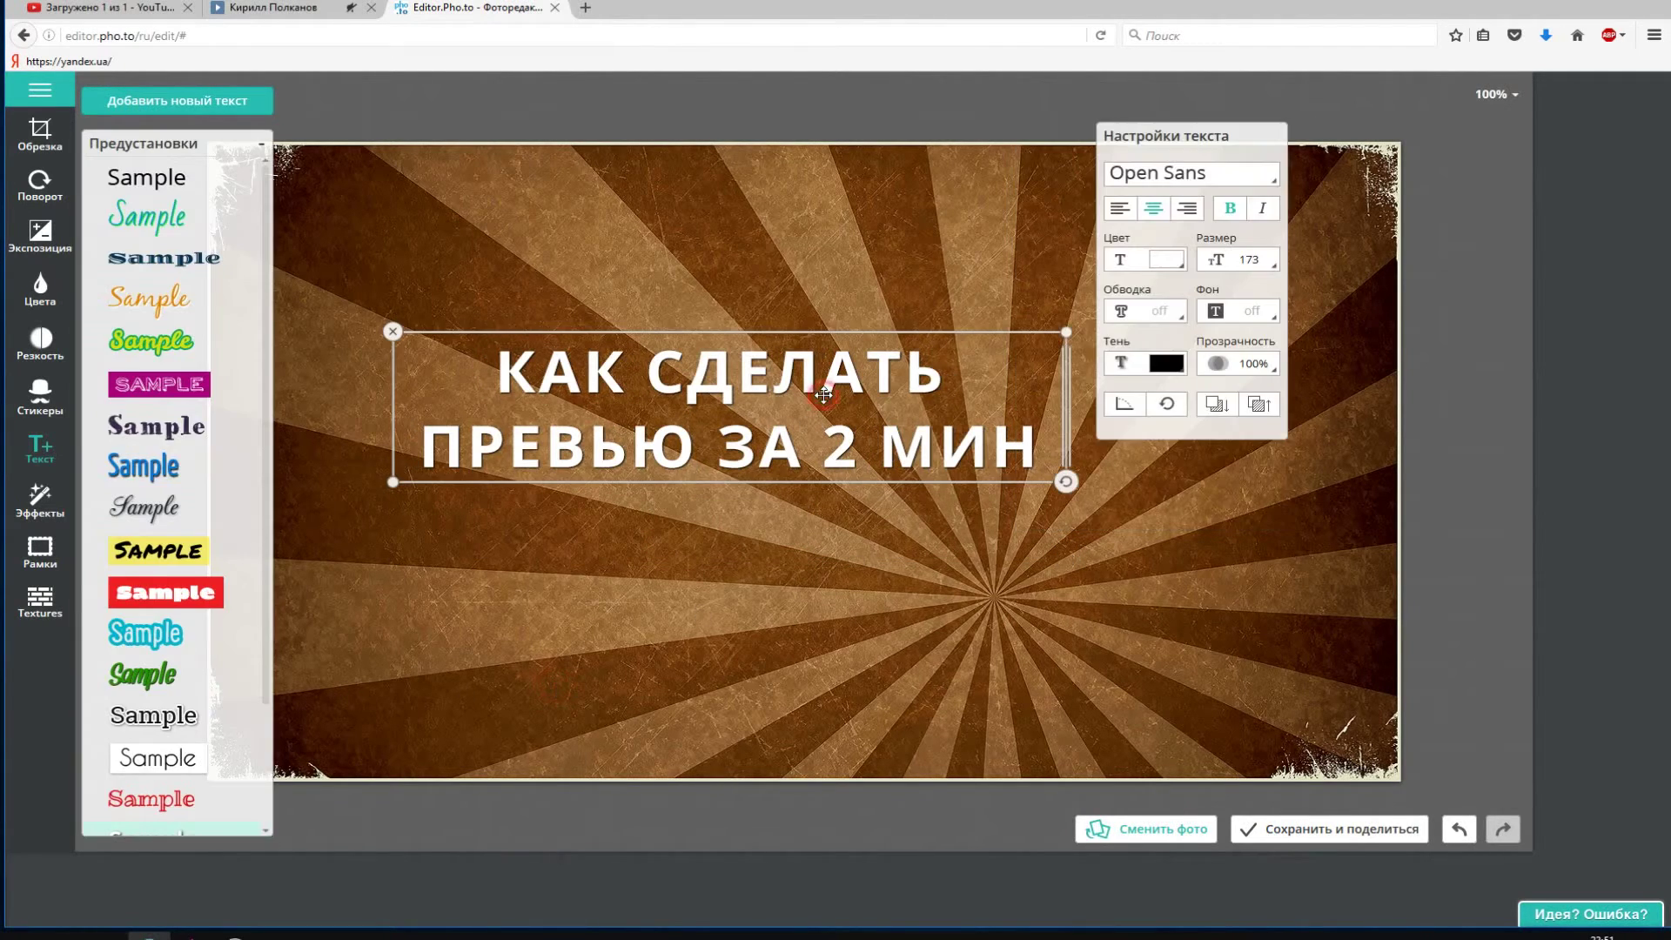
pyautogui.click(1154, 309)
pyautogui.click(1247, 249)
pyautogui.moveTo(1168, 388); pyautogui.dragTo(1049, 454)
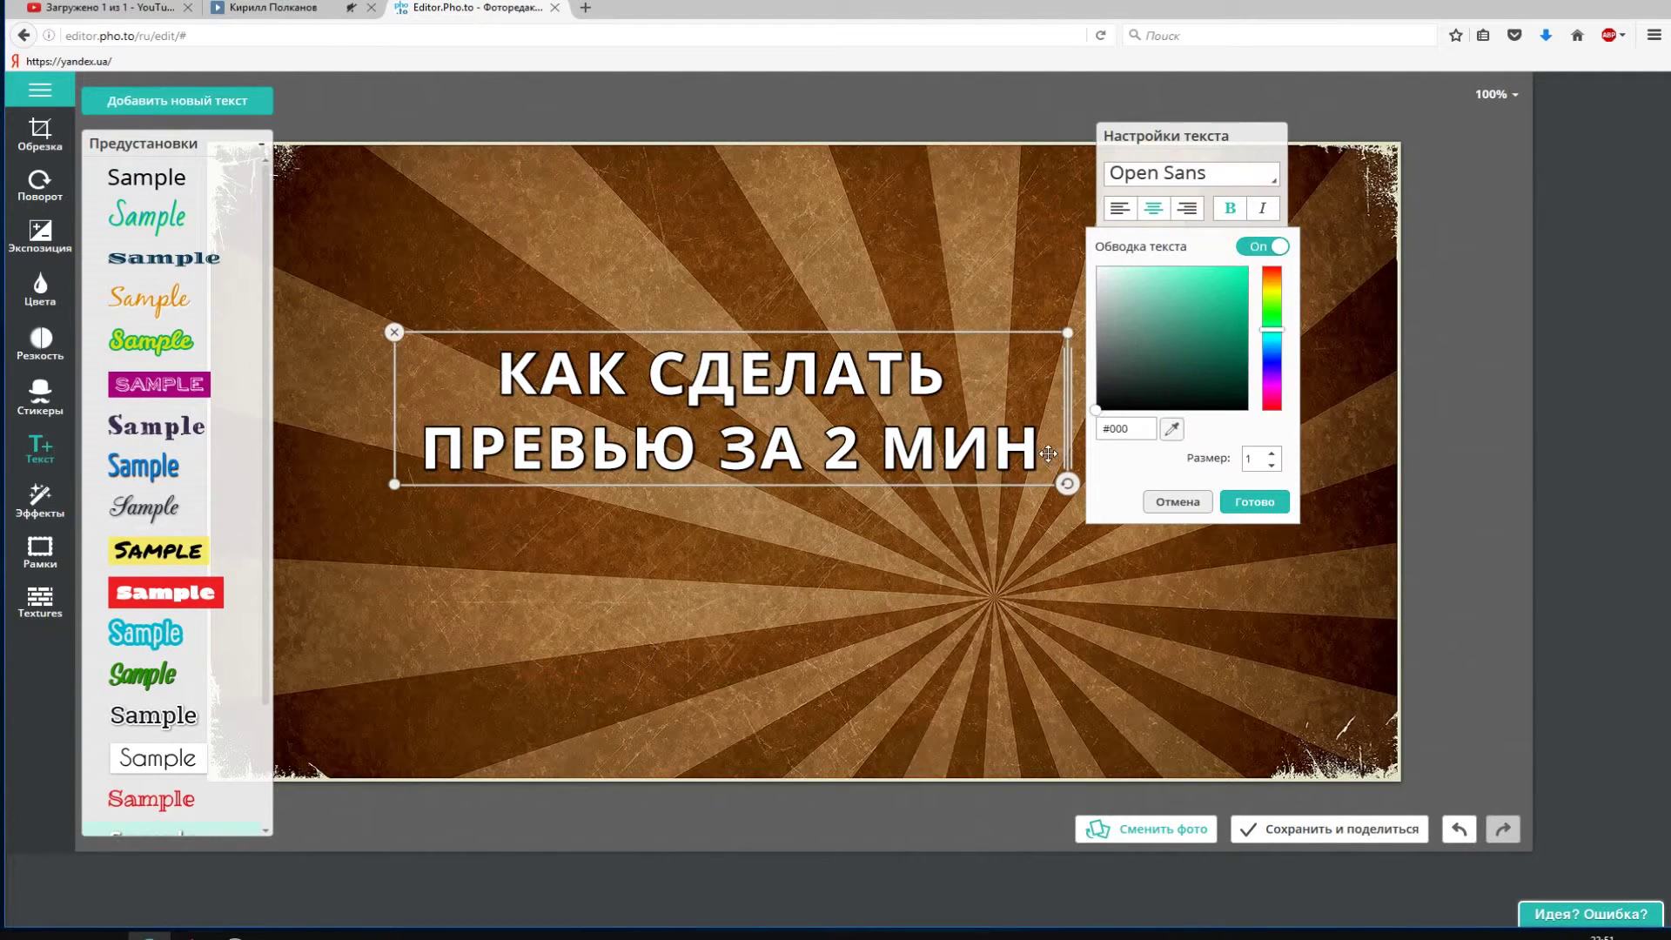
pyautogui.click(1262, 511)
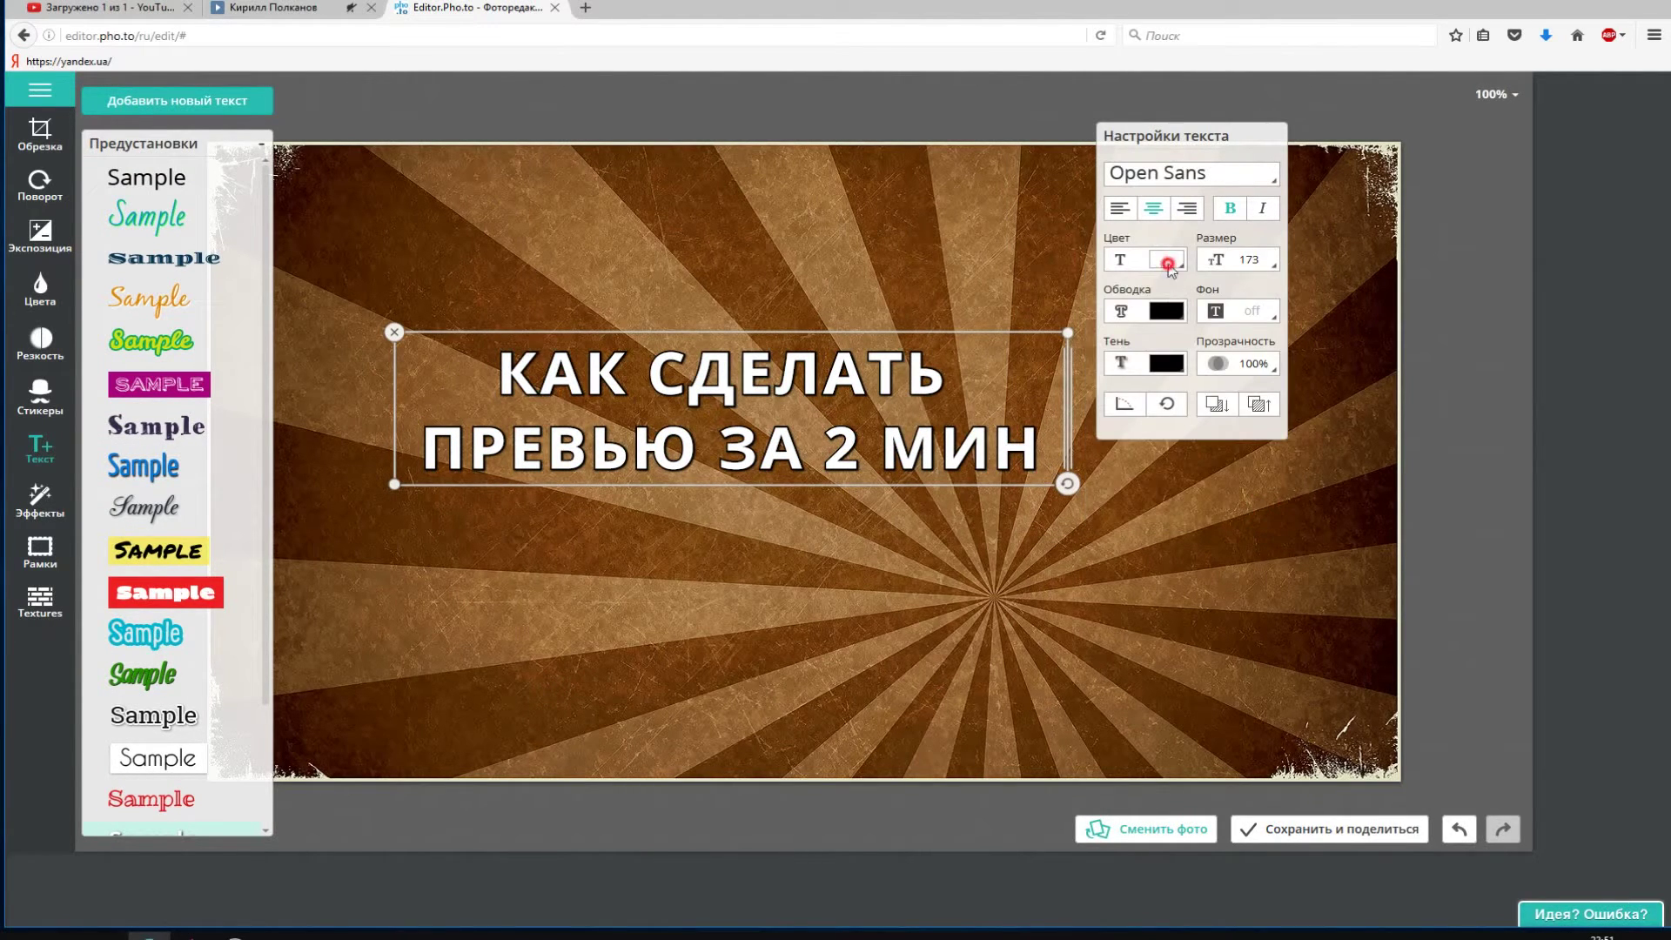
# - Enlarge the title to about size 279 with a slight counter-clockwise tilt, and move it up toward the image's top edge
pyautogui.click(1166, 261)
pyautogui.click(1249, 520)
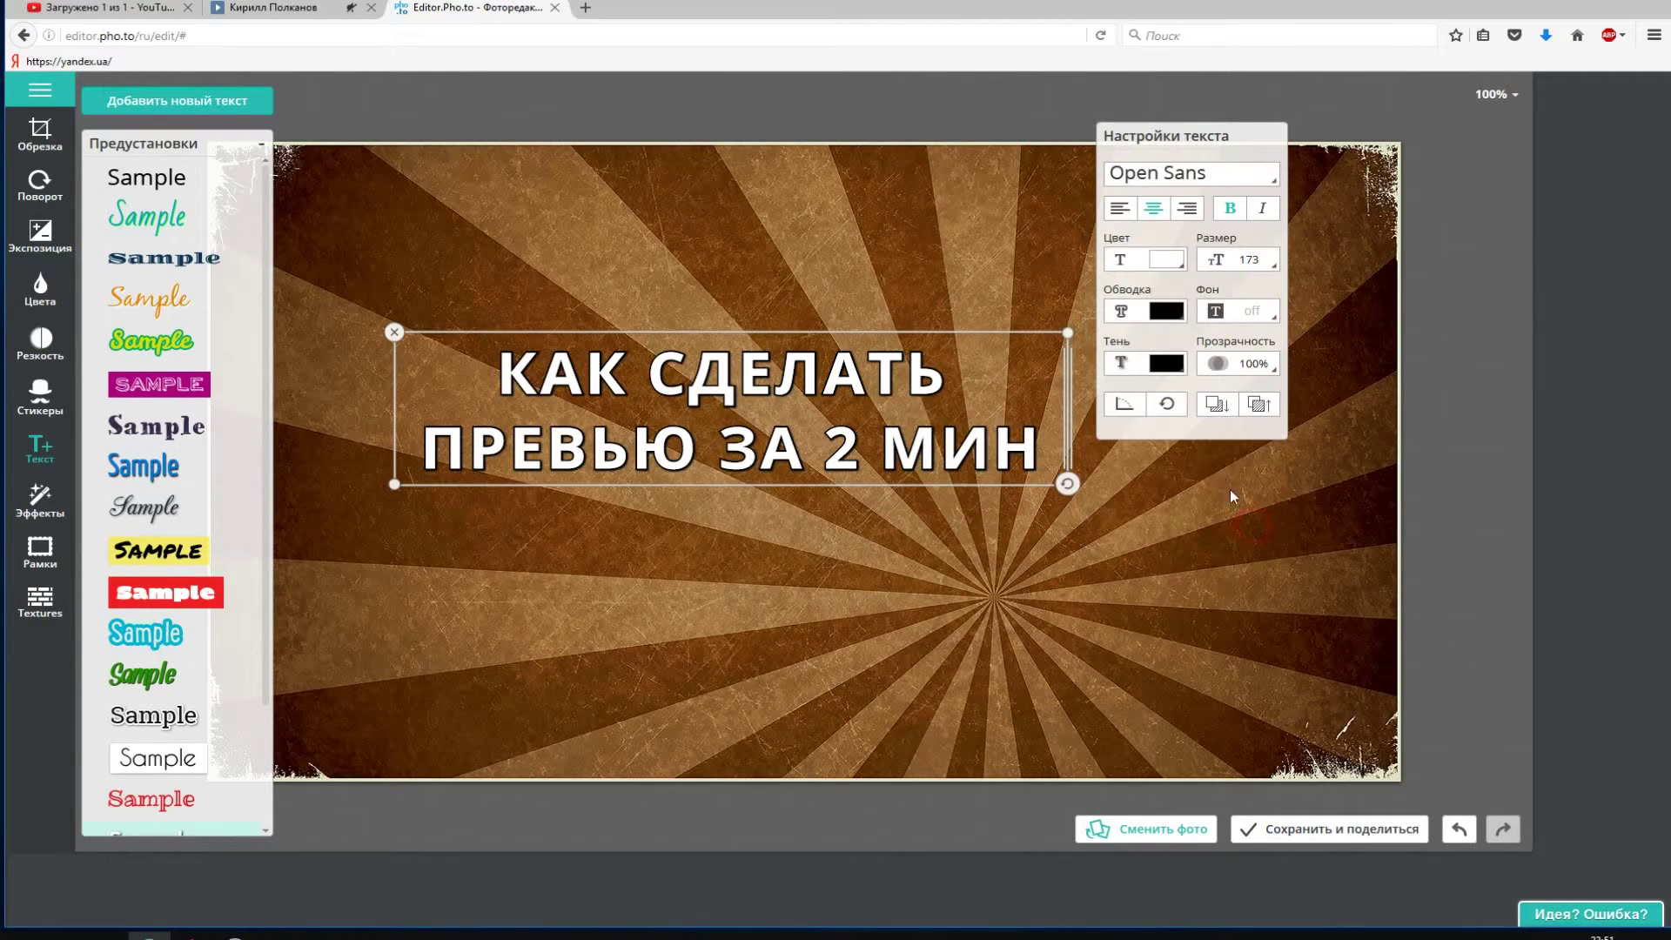
pyautogui.click(1249, 261)
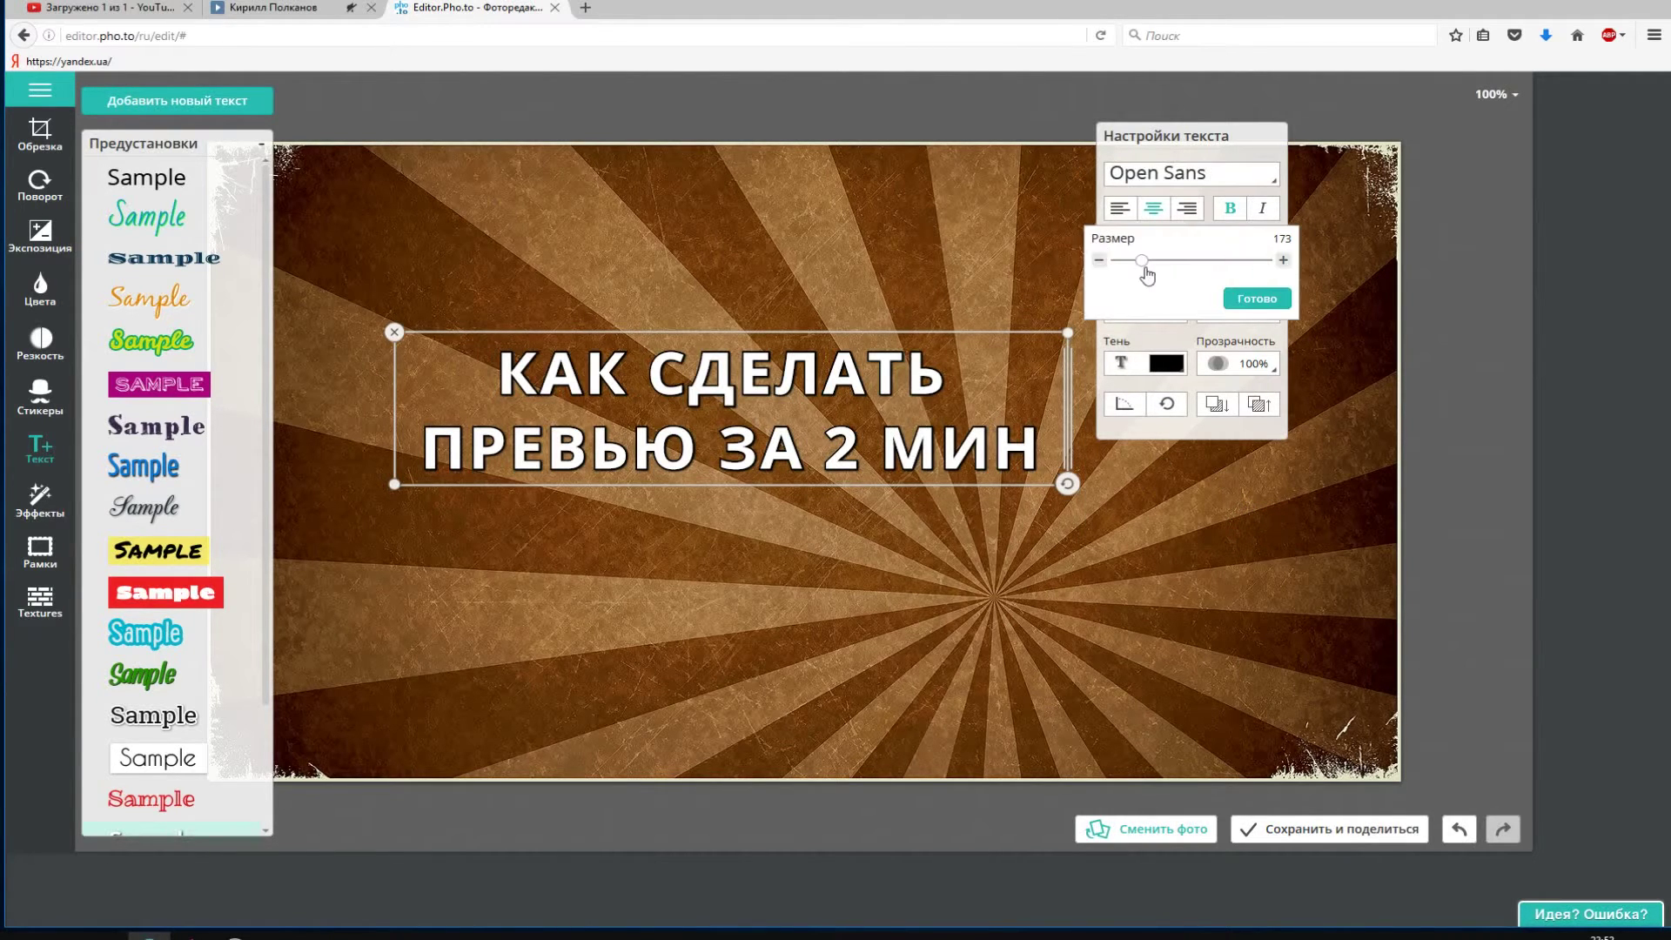
pyautogui.moveTo(1139, 261); pyautogui.dragTo(1145, 269)
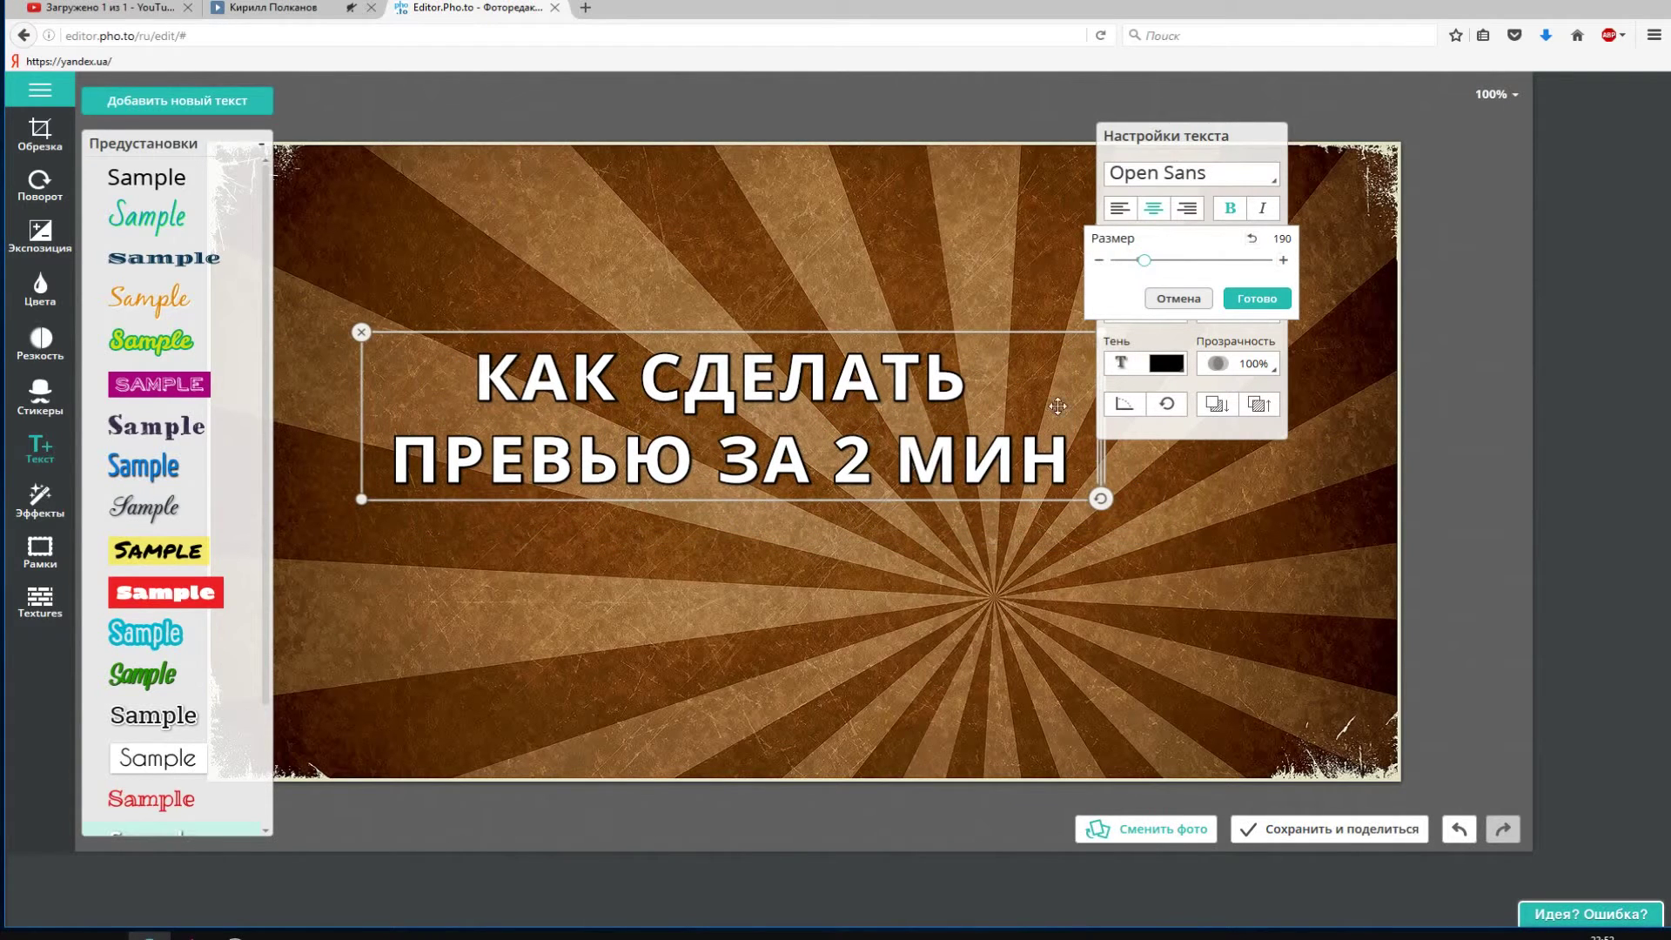
pyautogui.moveTo(1100, 499); pyautogui.dragTo(1303, 448)
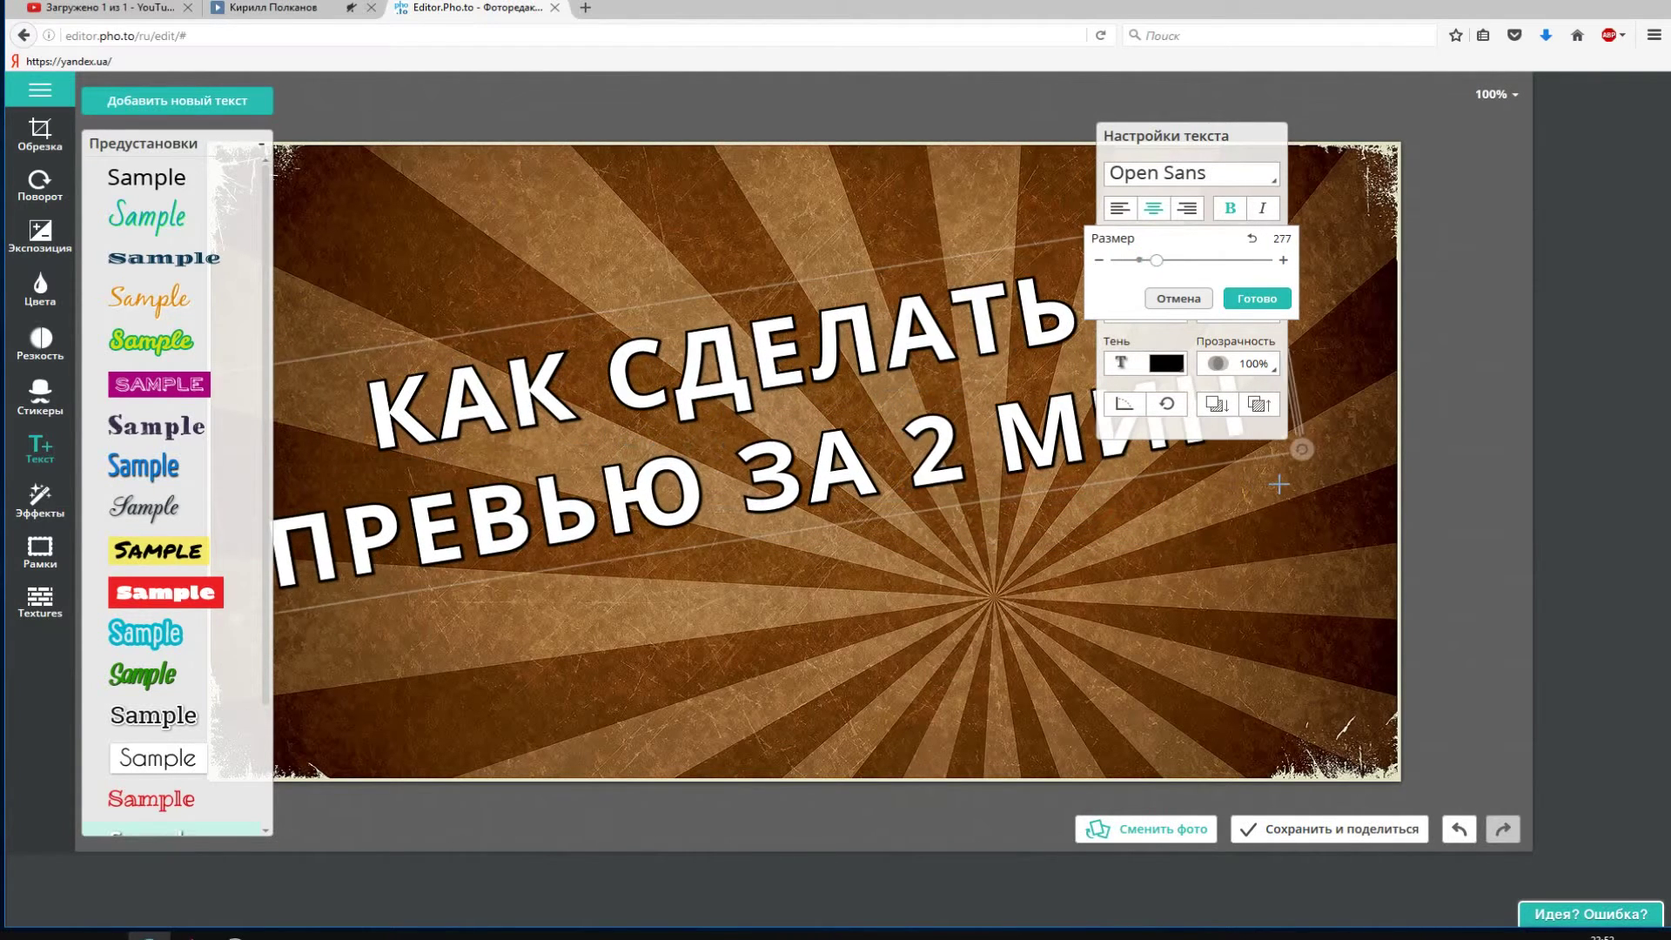
pyautogui.click(1147, 583)
pyautogui.moveTo(813, 444); pyautogui.dragTo(816, 367)
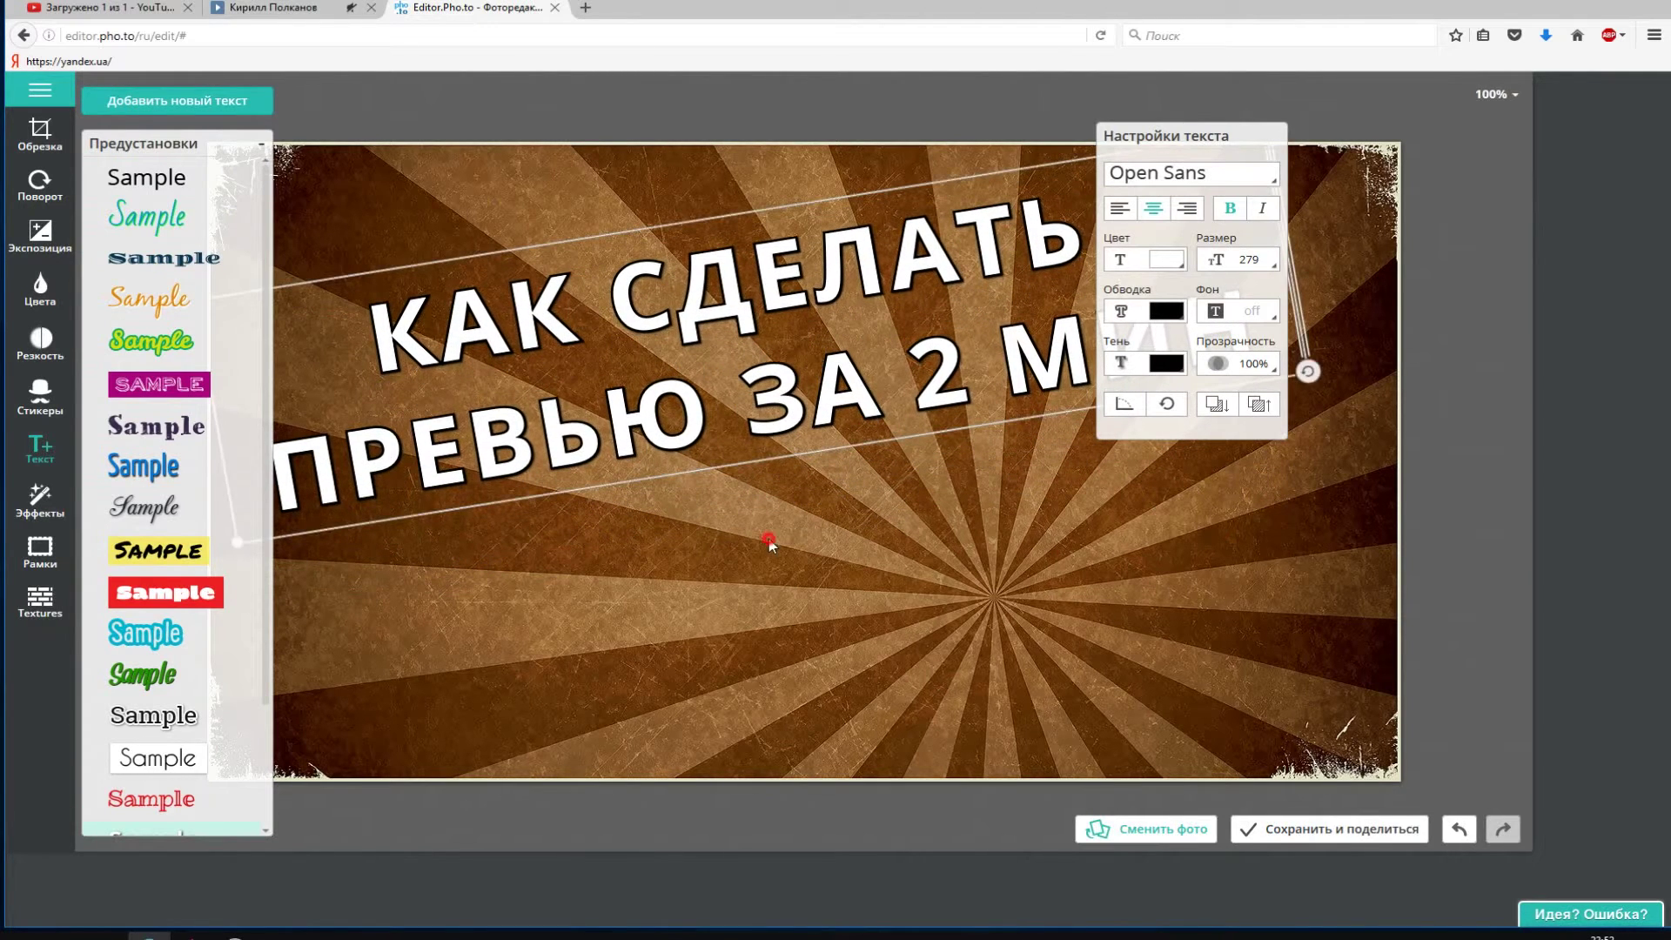
pyautogui.click(744, 558)
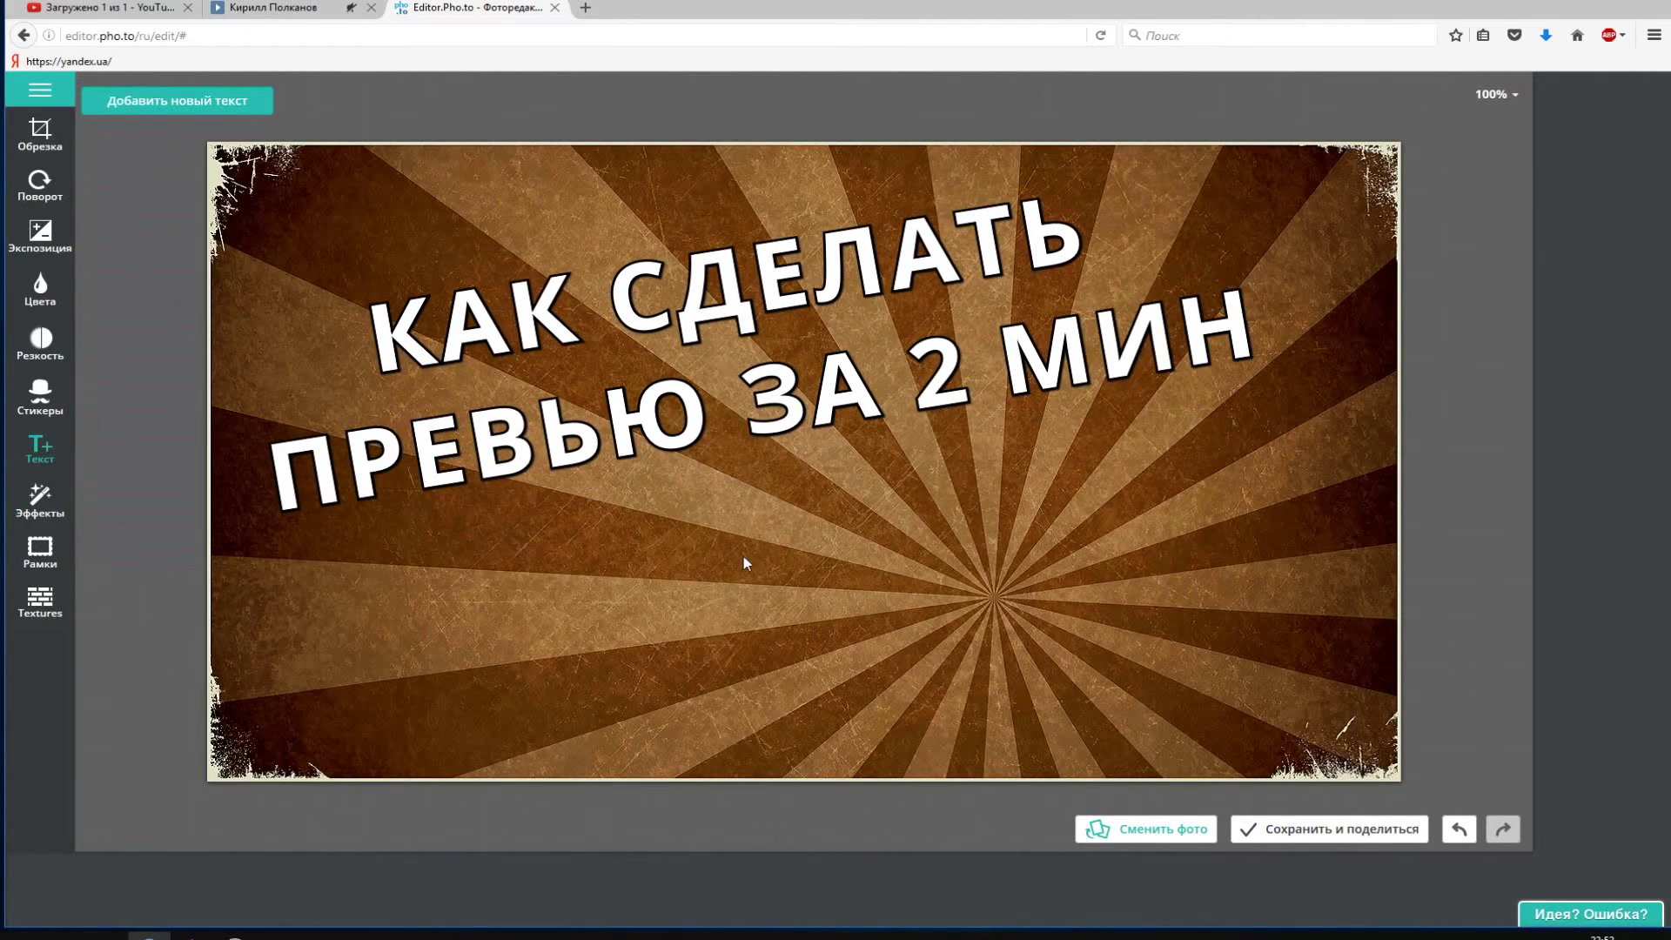
pyautogui.click(746, 328)
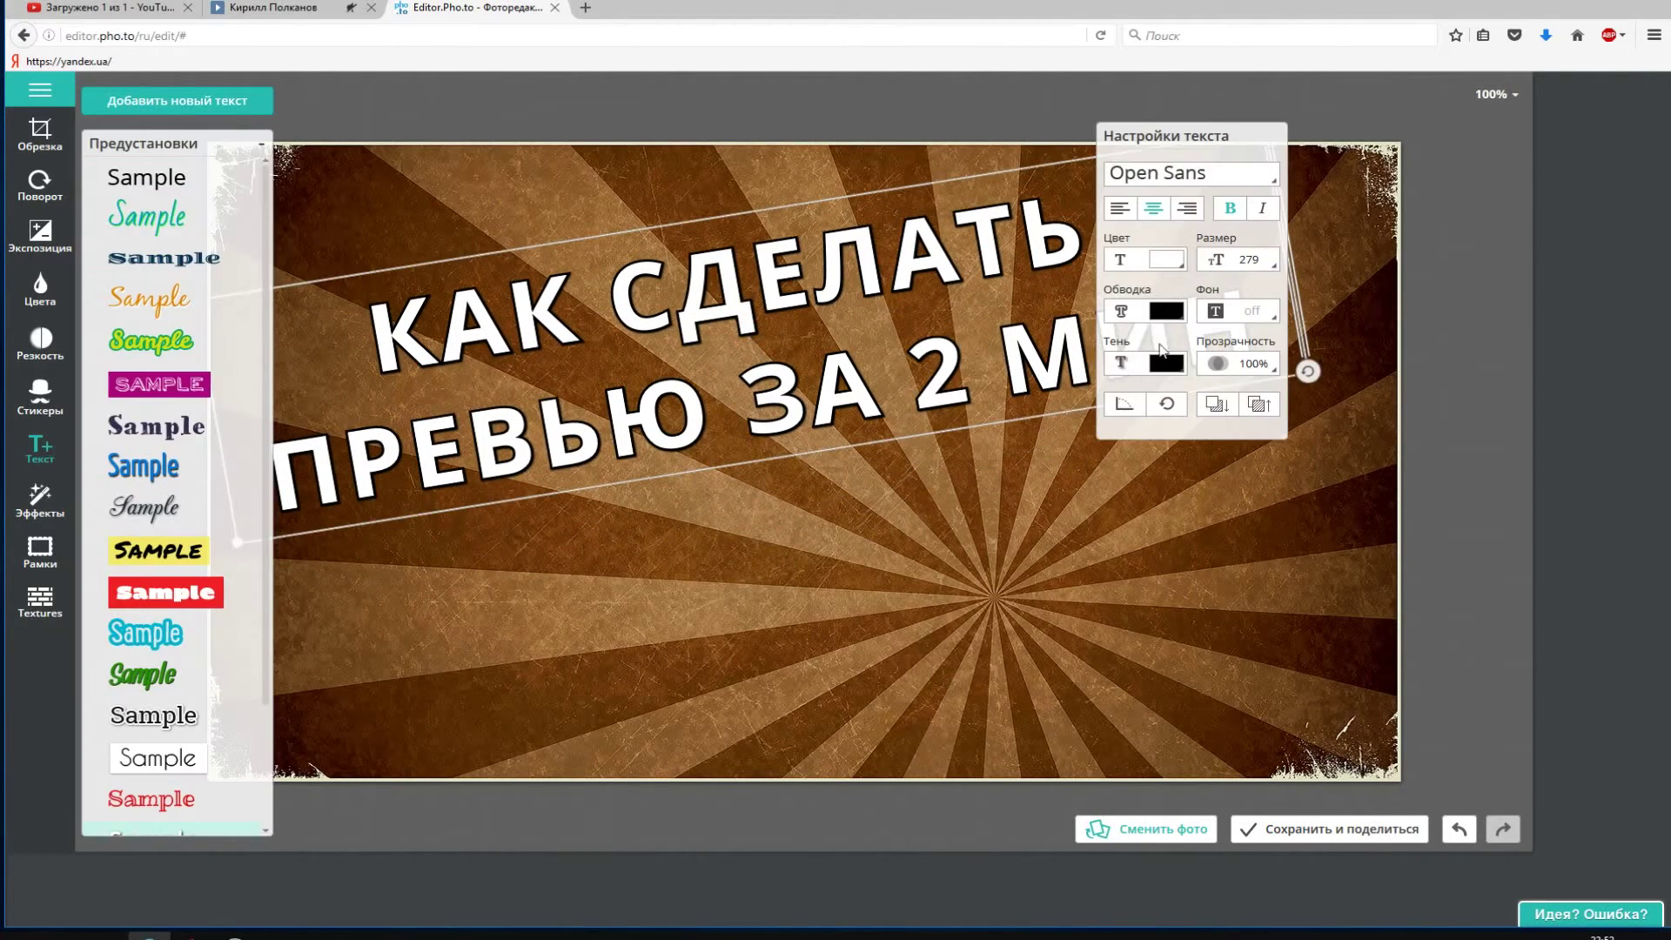
pyautogui.click(1188, 177)
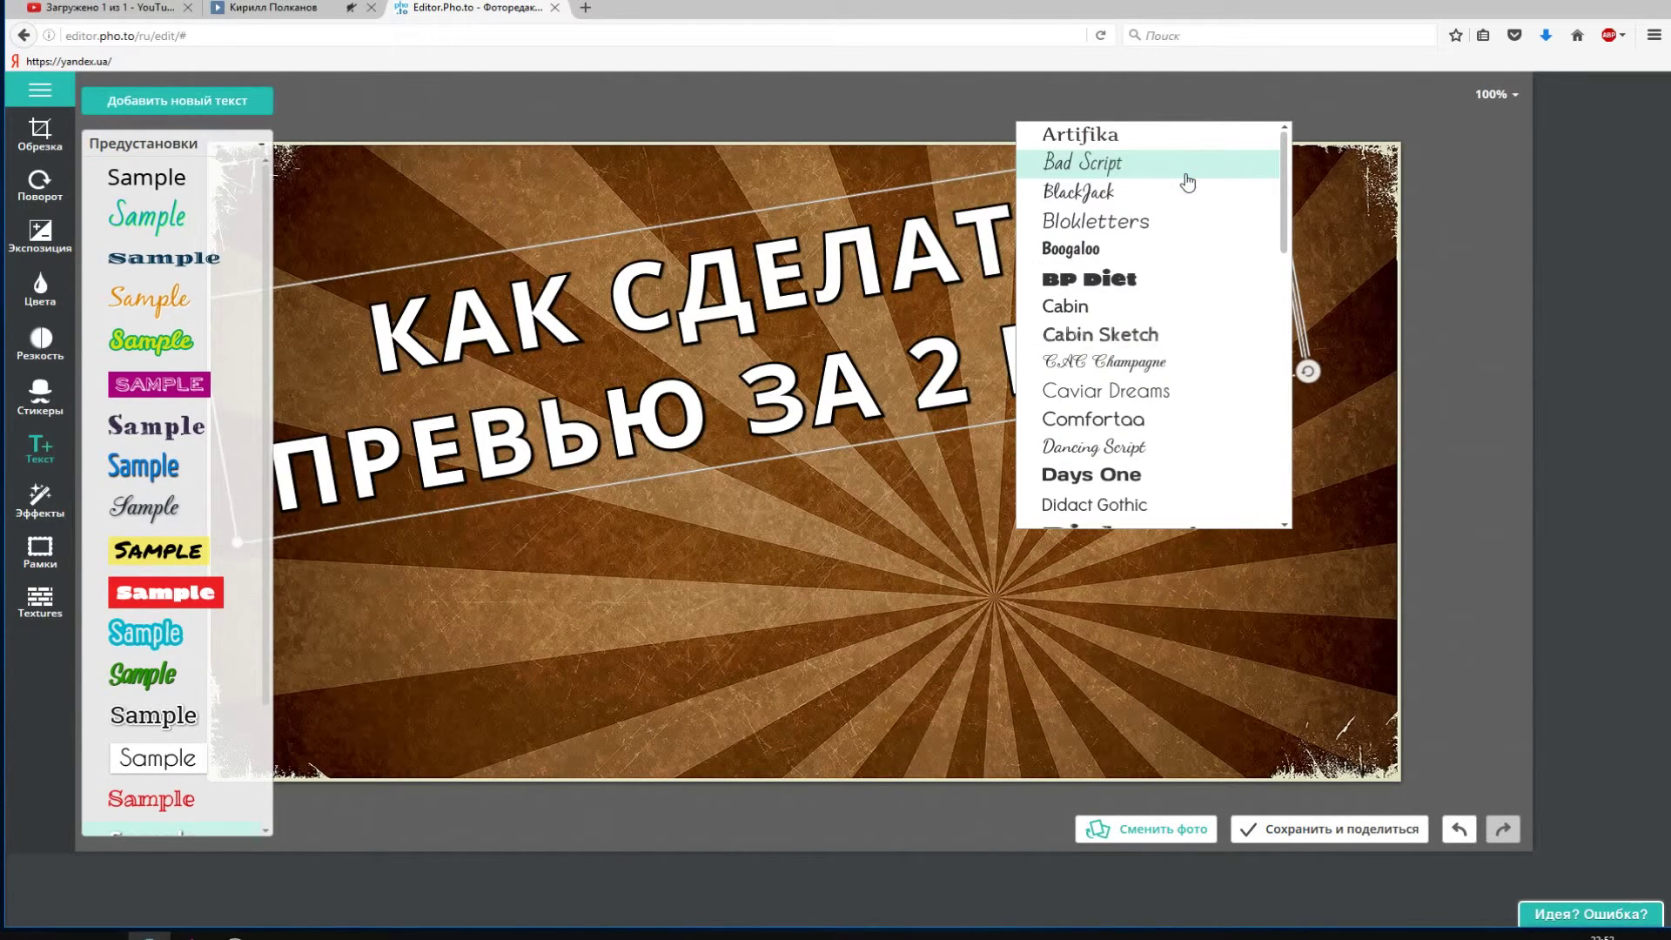
pyautogui.click(1320, 267)
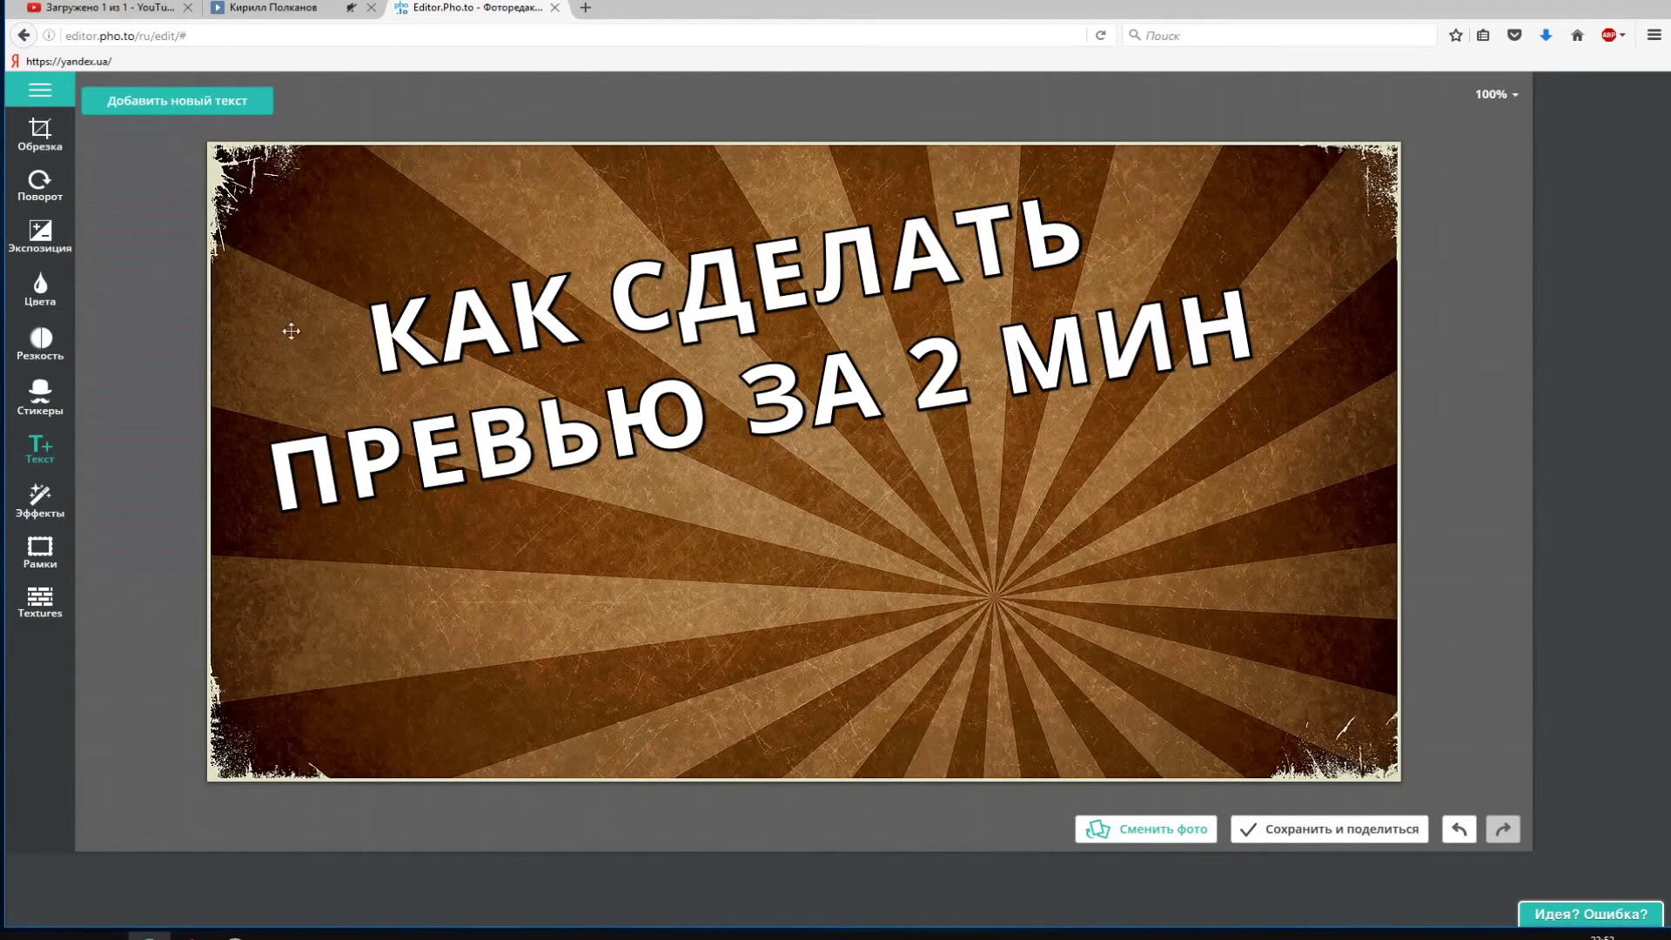
# - Browse the sticker collections, including Christmas Joy, Спорт, Sporty Little Men and Речевые облака
pyautogui.click(43, 395)
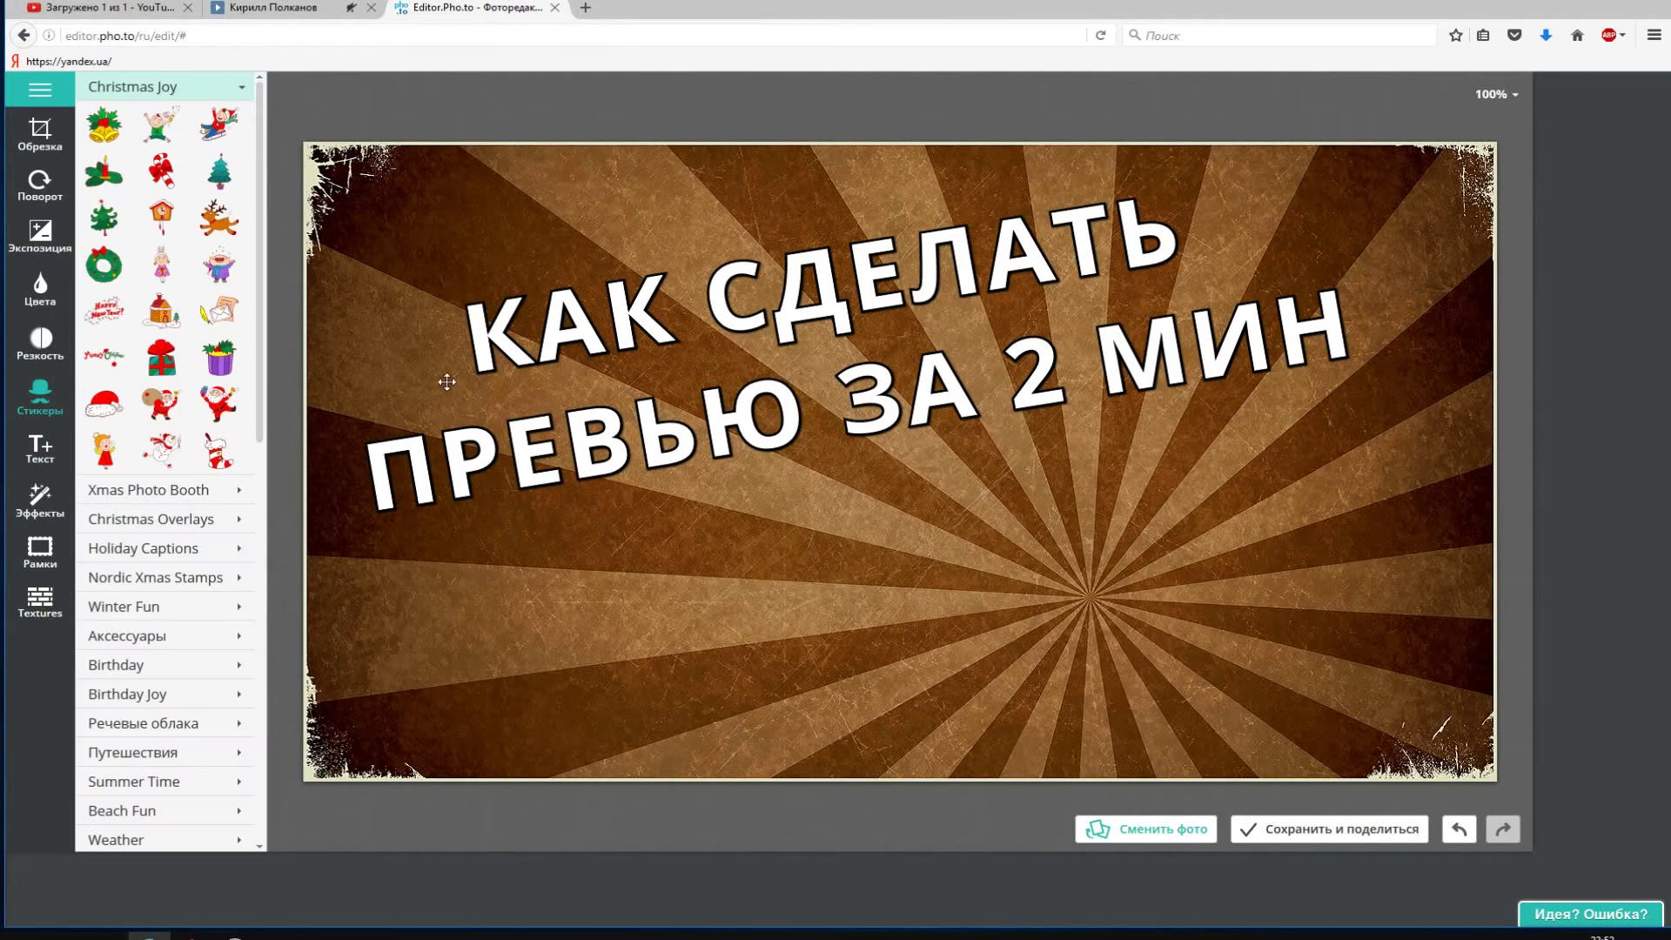
pyautogui.scroll(-5, 157, 296)
pyautogui.click(150, 253)
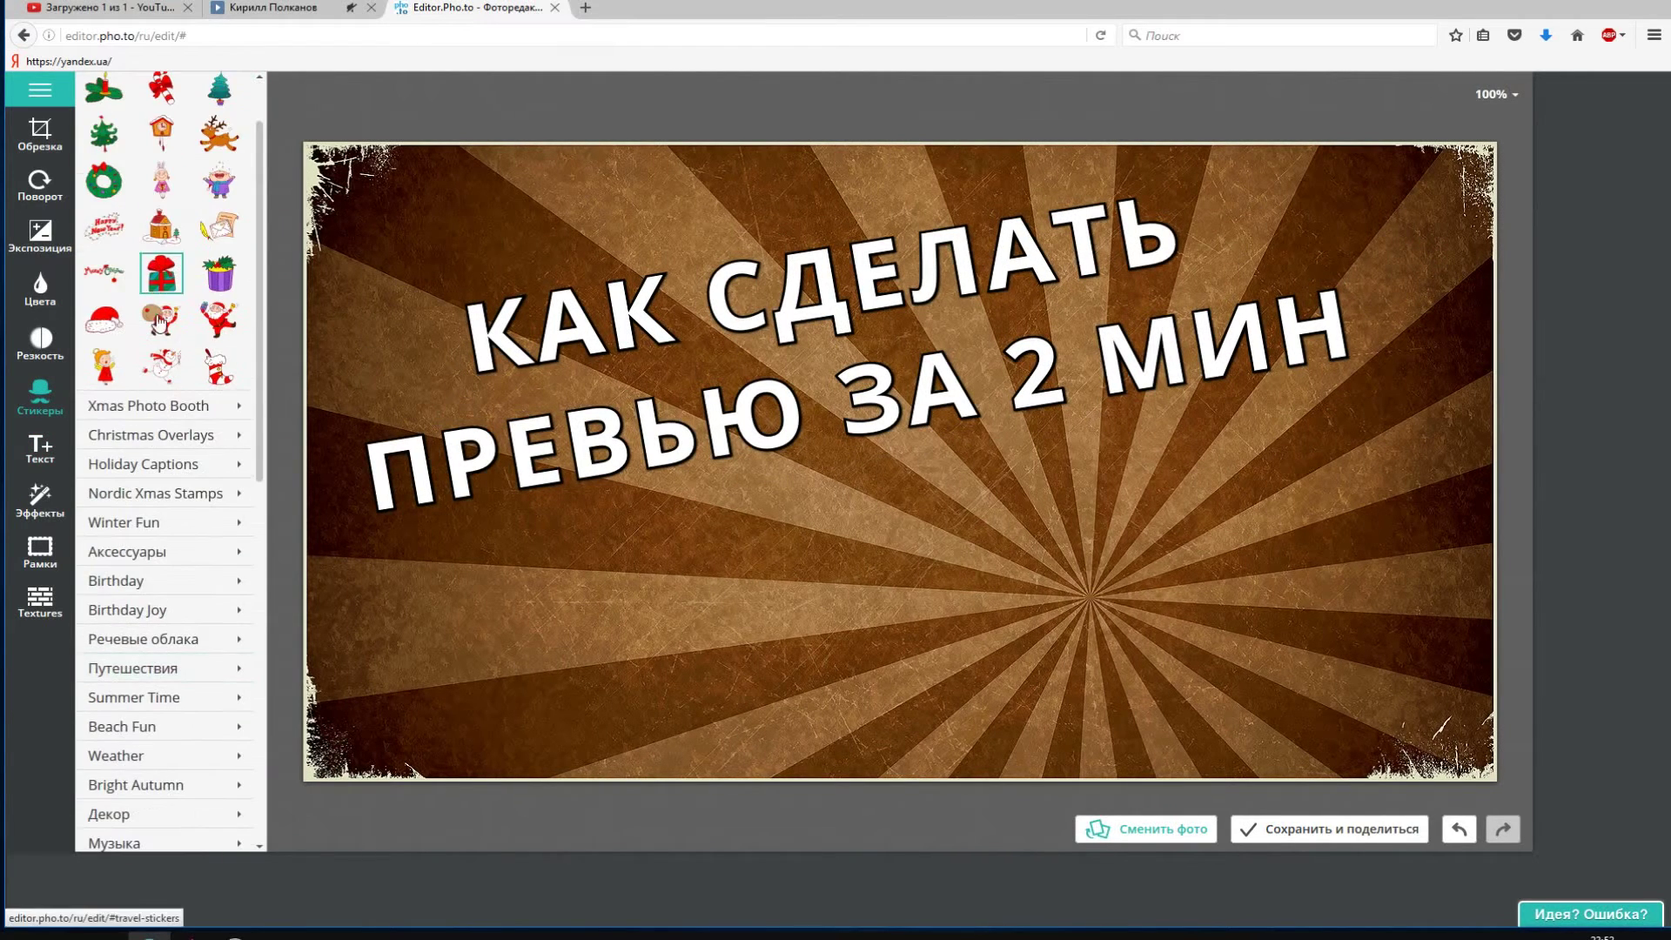
pyautogui.click(161, 414)
pyautogui.scroll(-4, 161, 414)
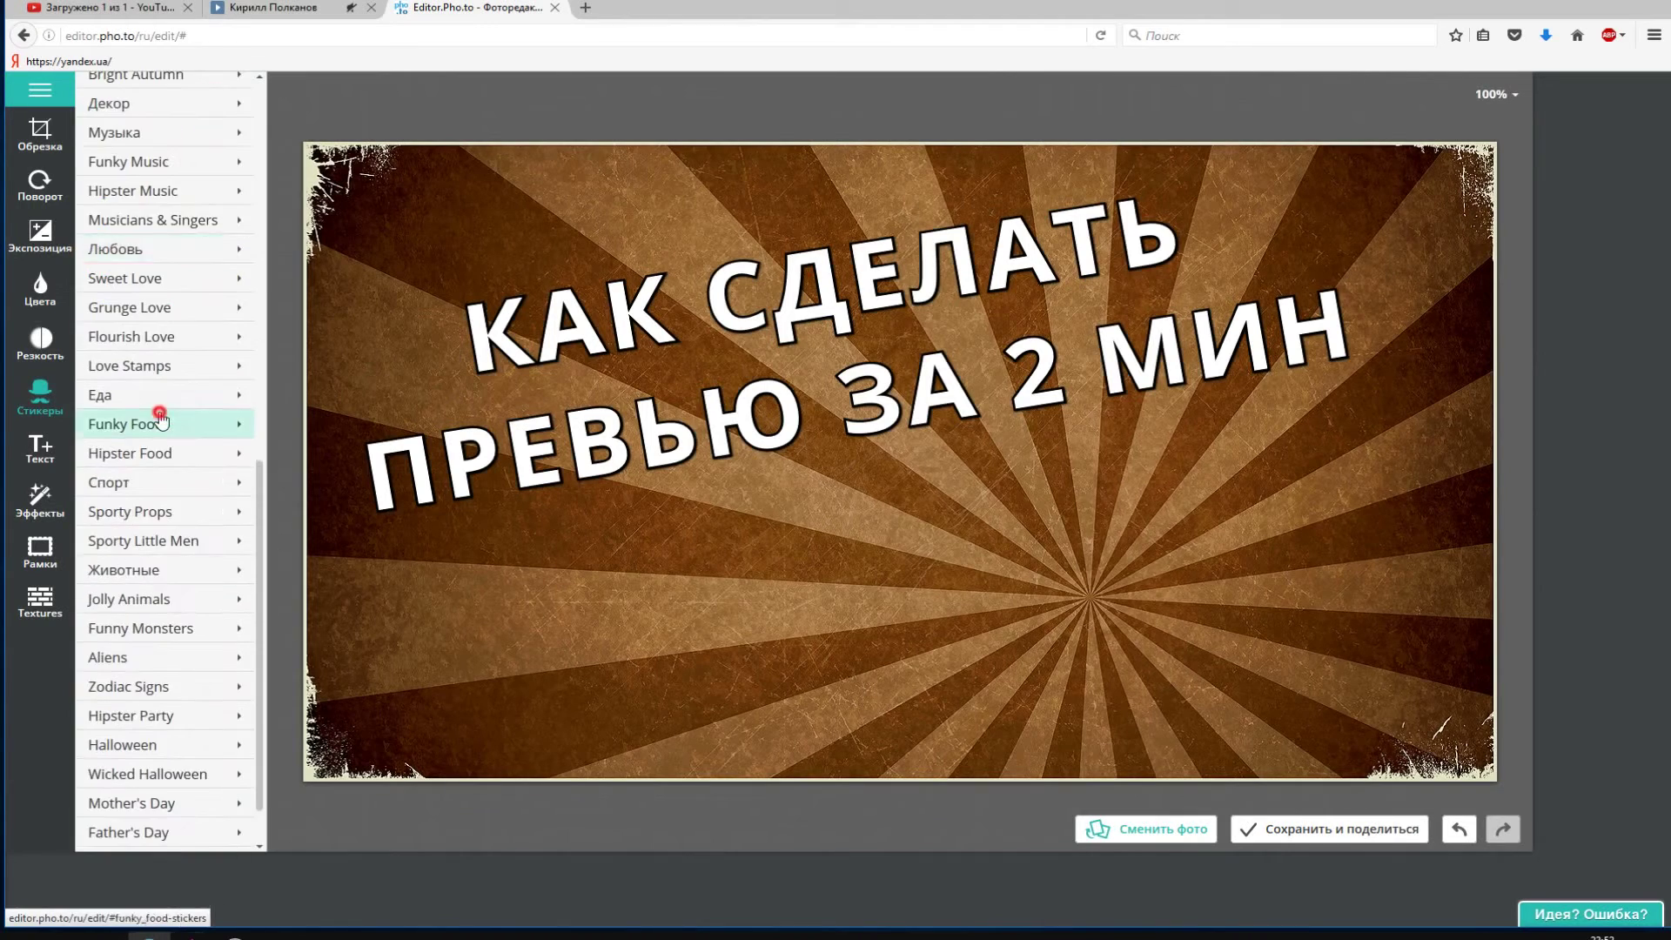
pyautogui.click(163, 414)
pyautogui.click(163, 414)
pyautogui.click(166, 473)
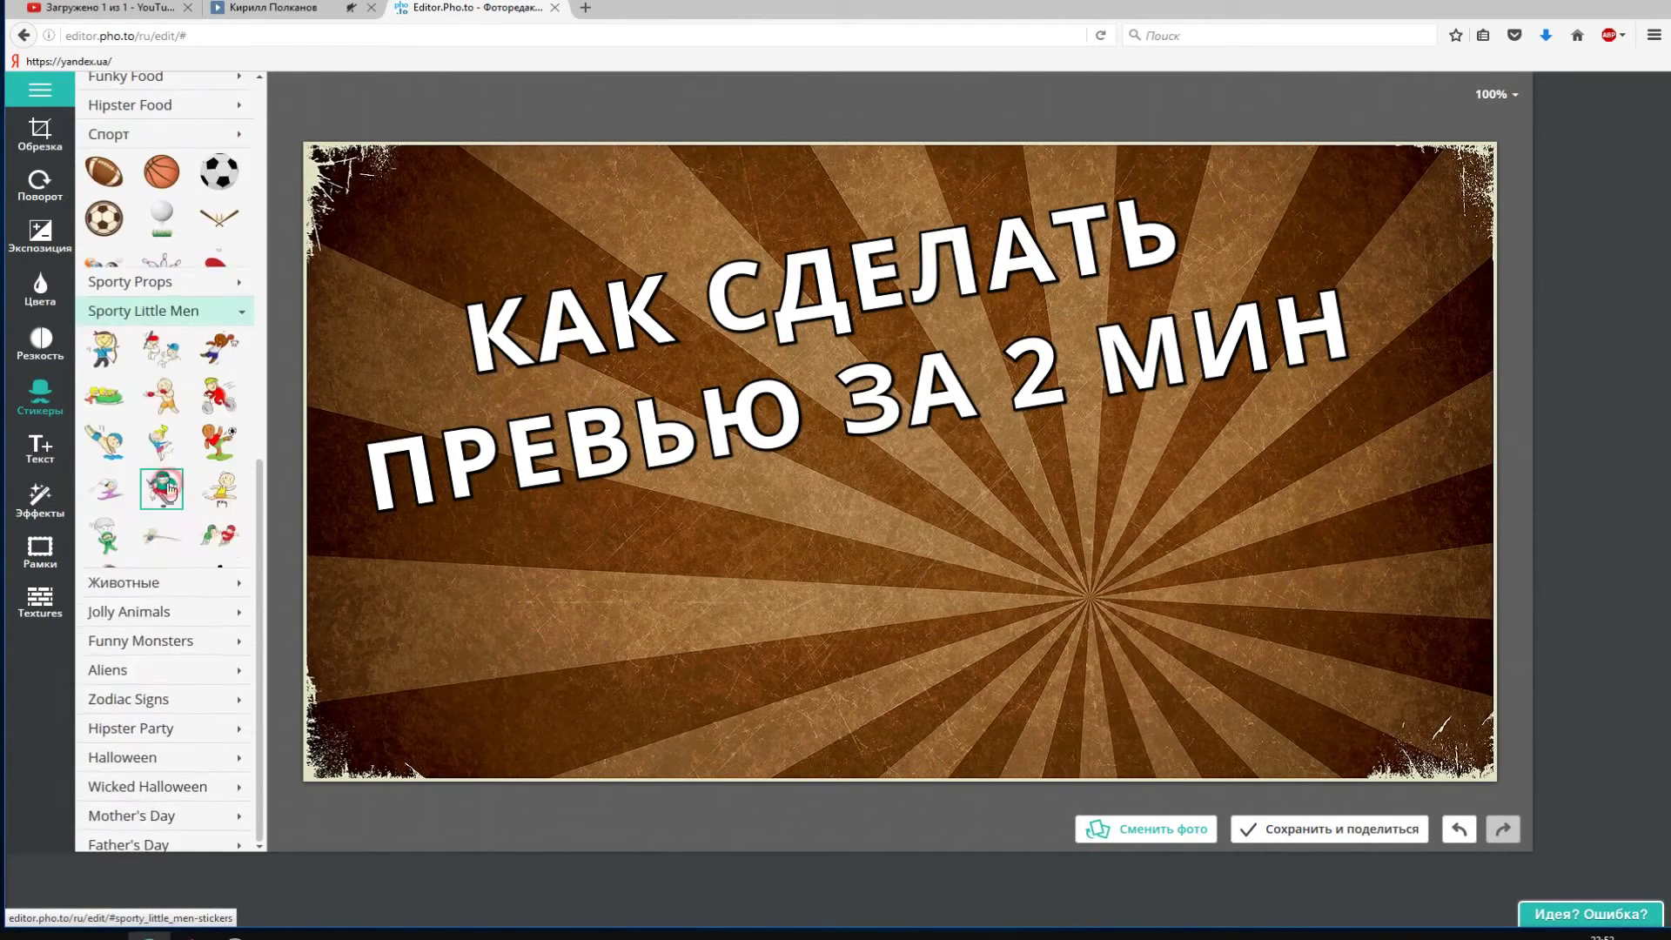
pyautogui.click(192, 621)
pyautogui.scroll(5, 188, 484)
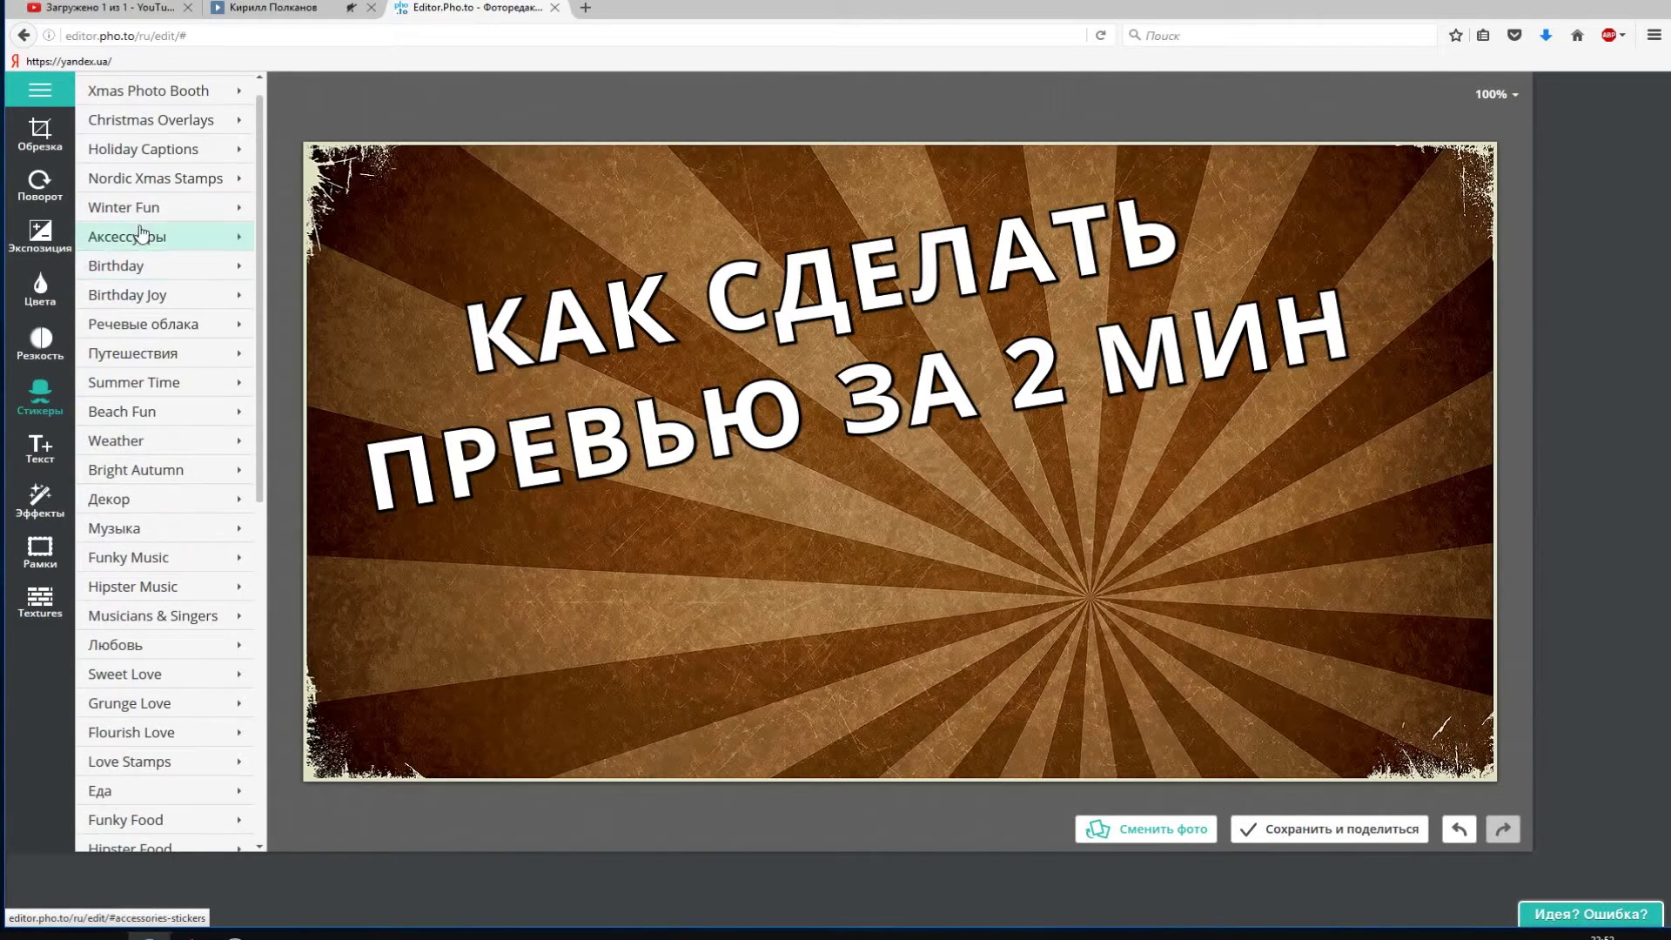
pyautogui.click(150, 325)
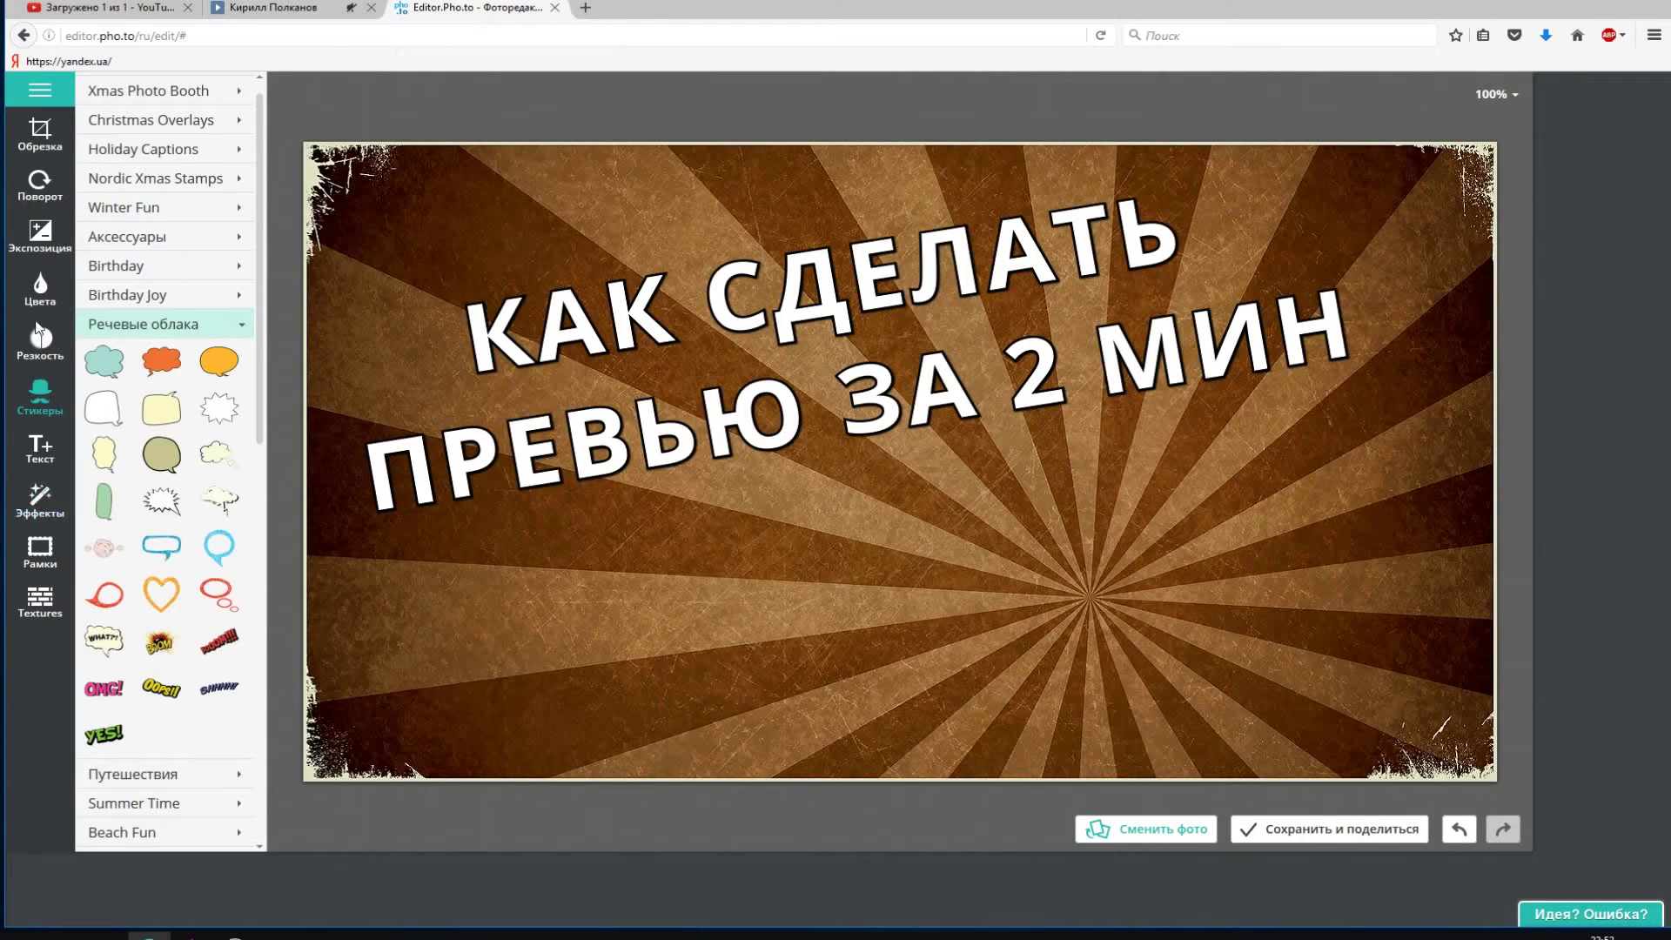
# - Raise the image's saturation to 28 and apply the colour adjustment
pyautogui.click(39, 286)
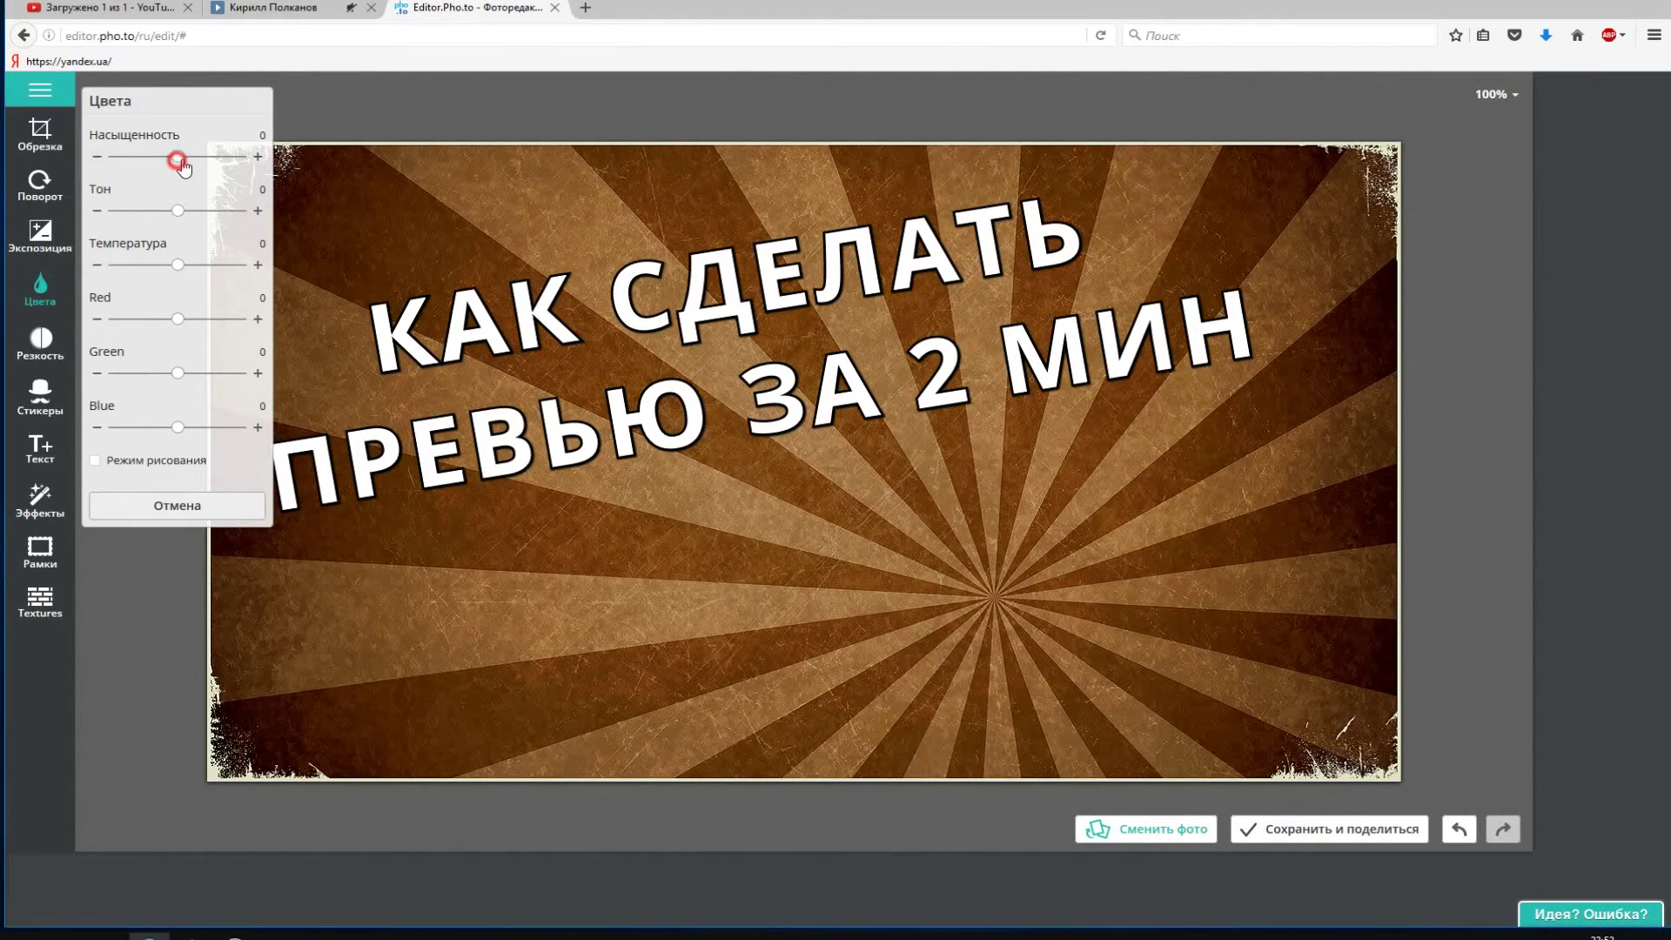
pyautogui.moveTo(177, 158)
pyautogui.mouseDown()
pyautogui.moveTo(228, 169)
pyautogui.moveTo(148, 171)
pyautogui.moveTo(197, 171)
pyautogui.mouseUp()
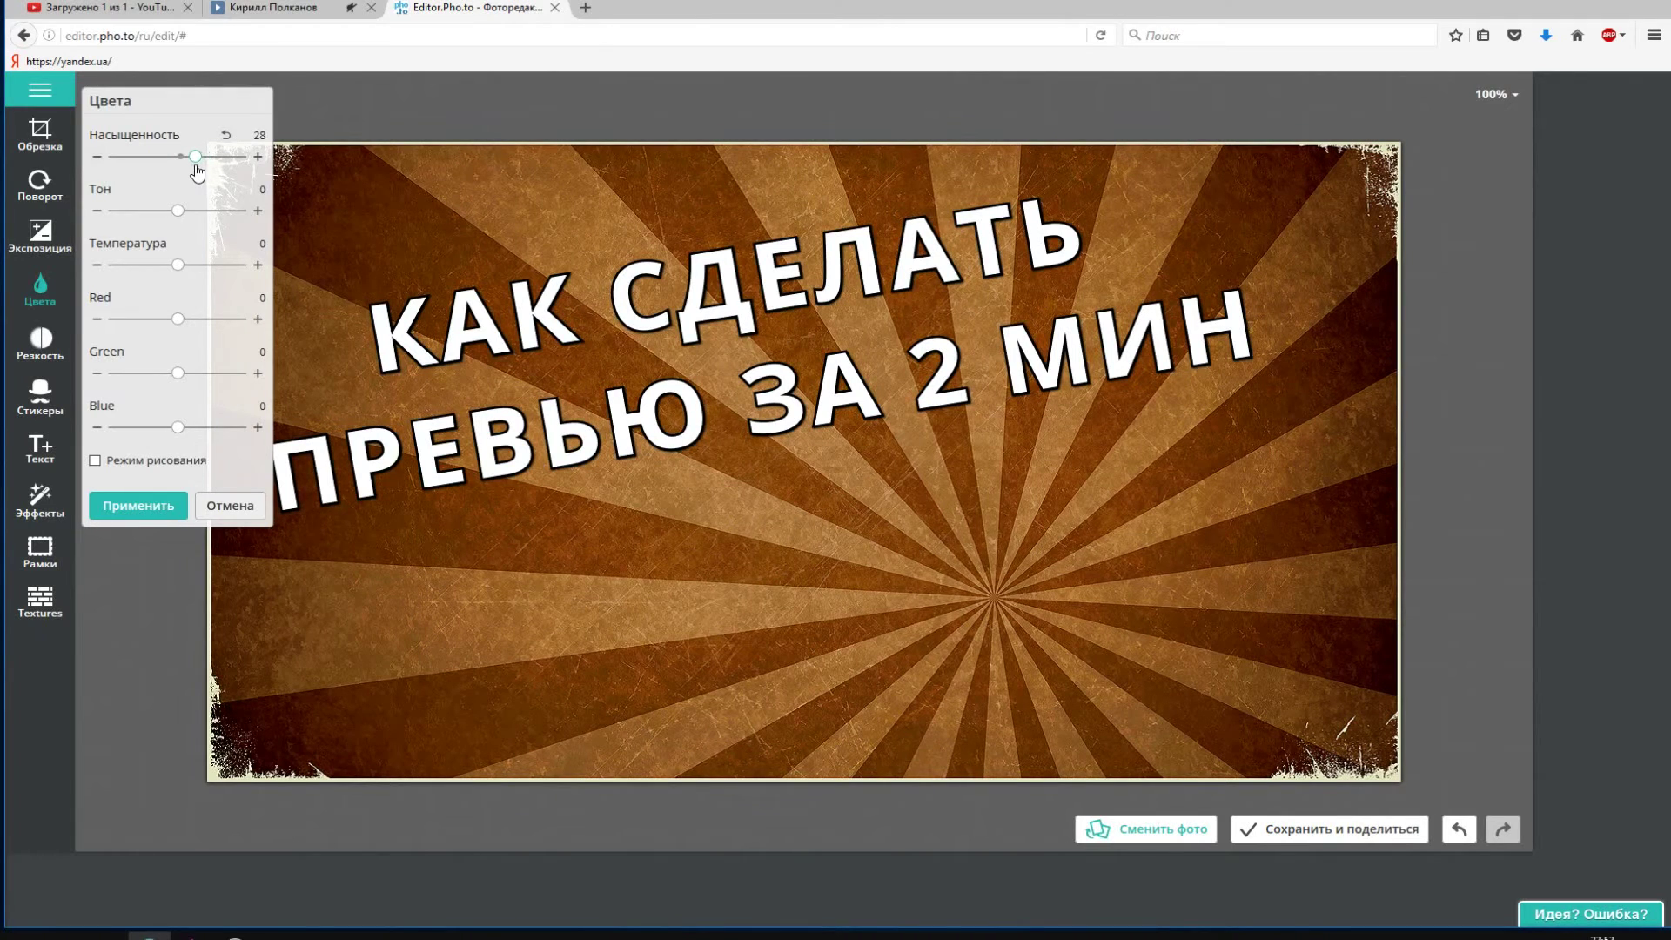
pyautogui.click(107, 463)
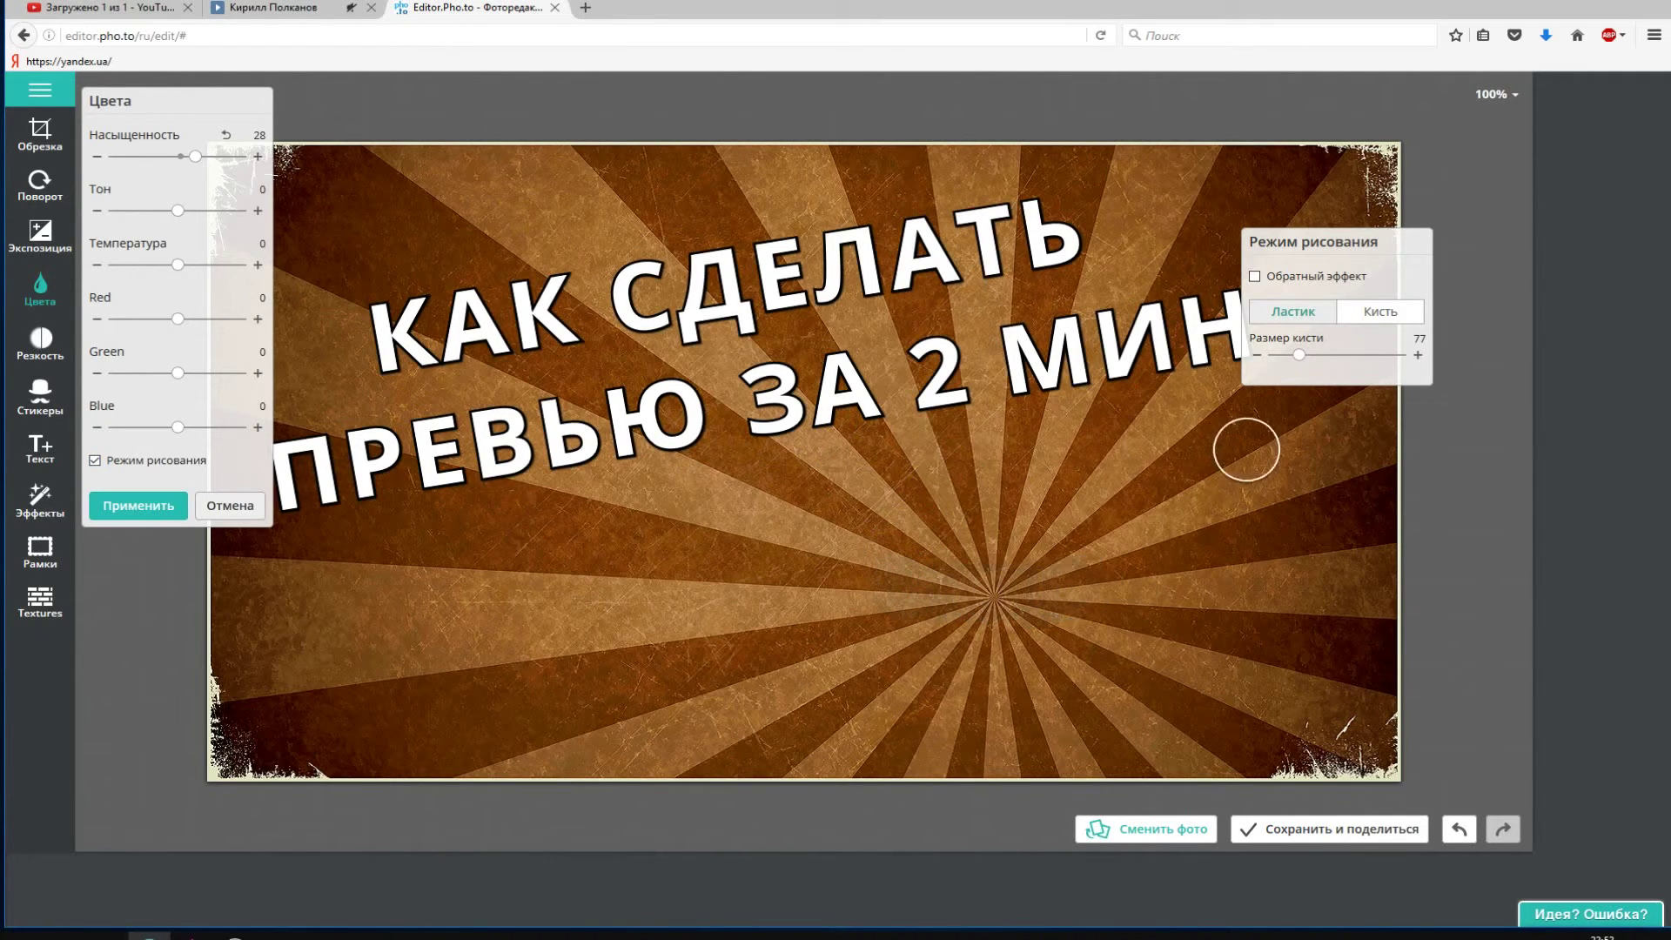
pyautogui.click(109, 461)
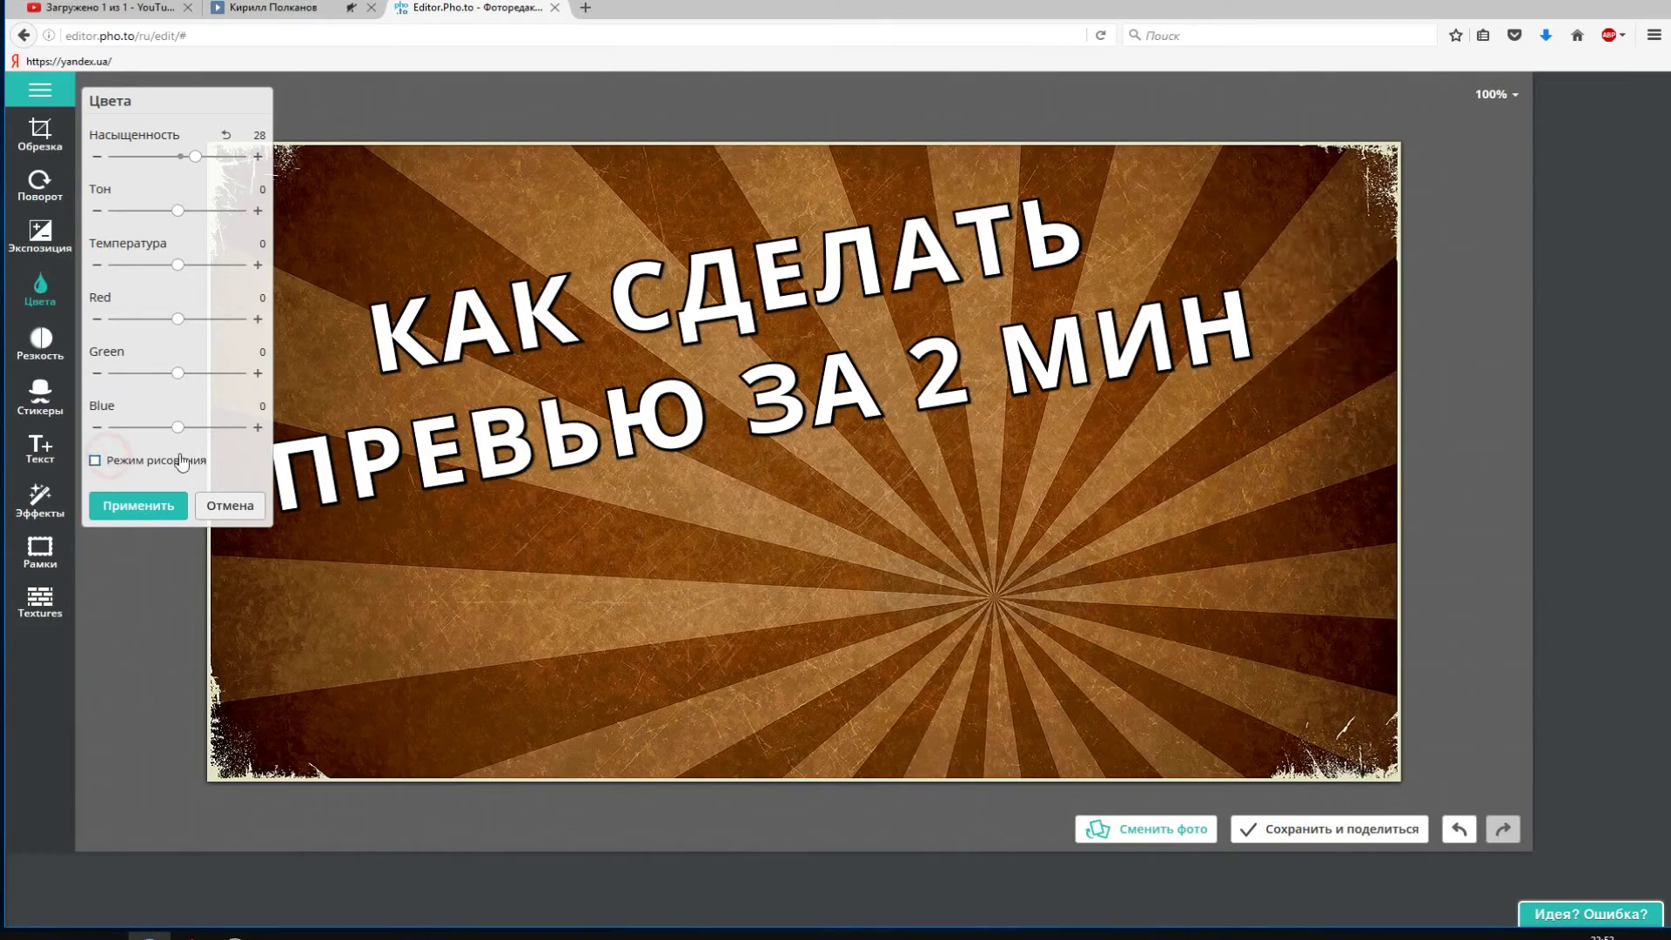
pyautogui.click(42, 341)
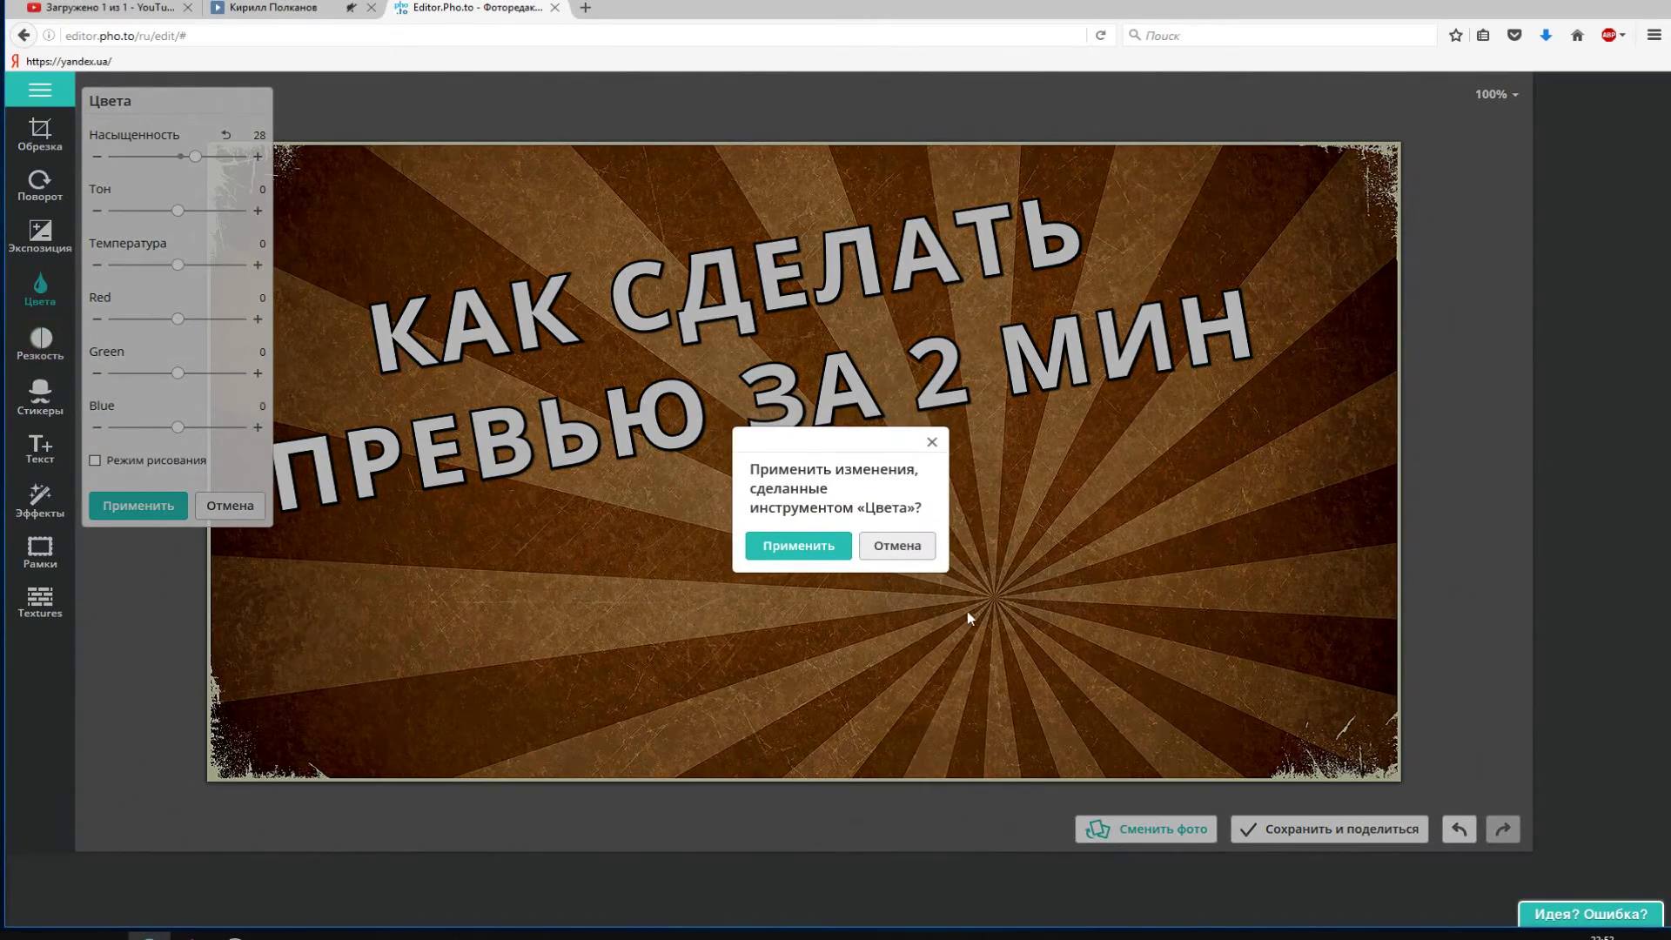
pyautogui.click(932, 445)
pyautogui.click(155, 505)
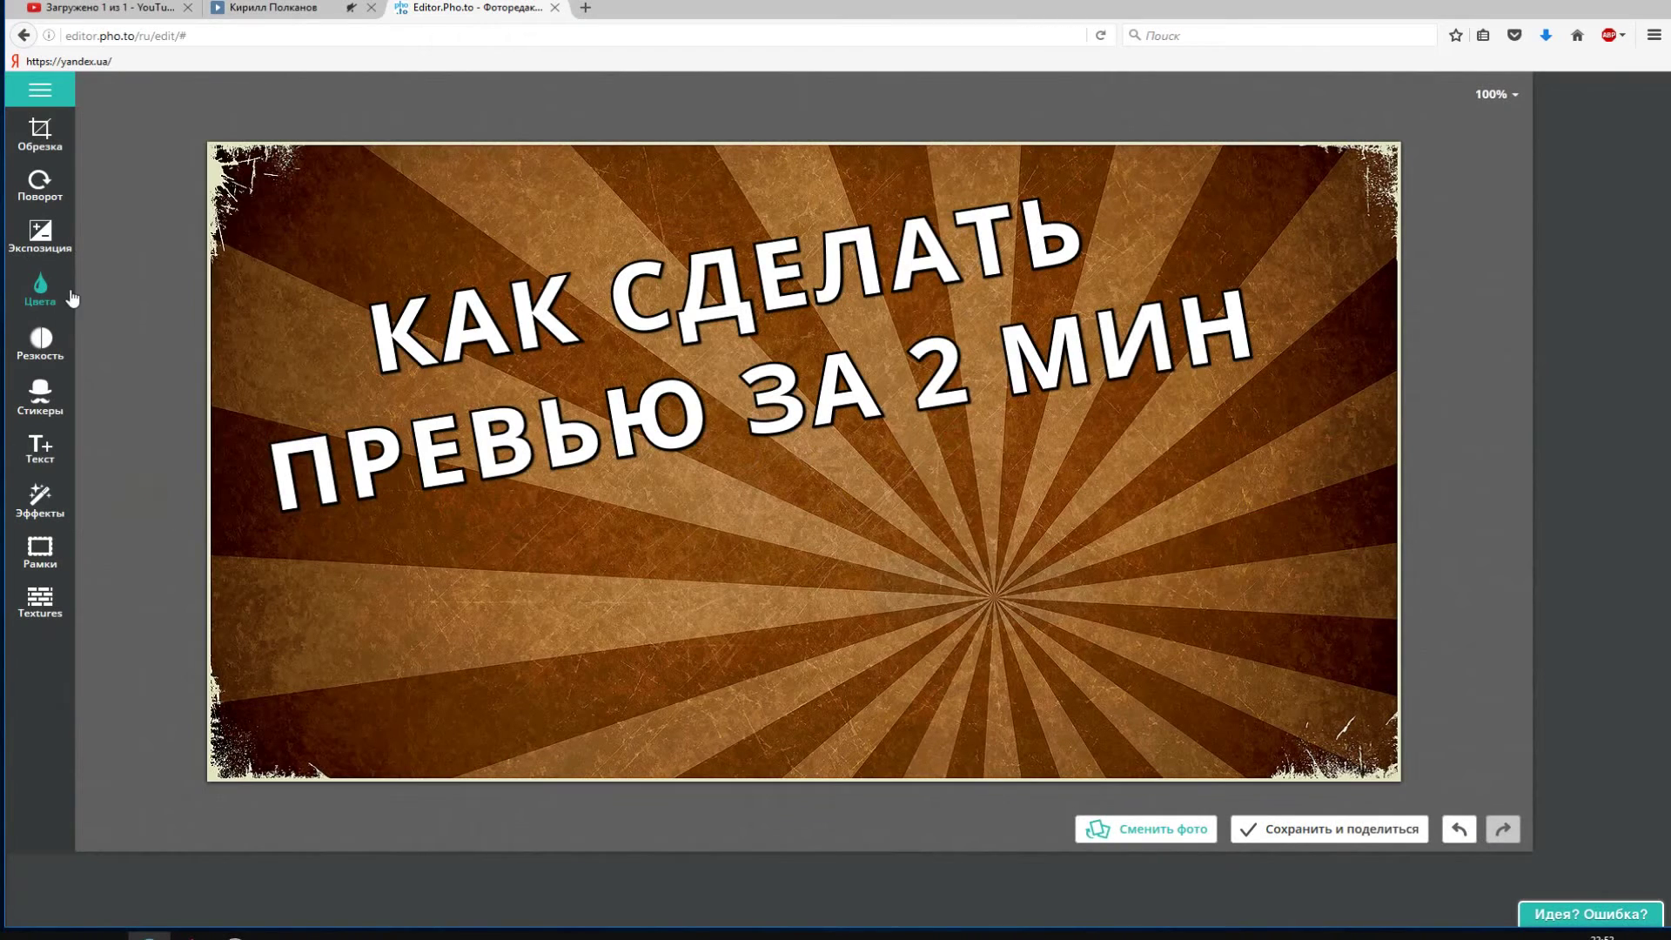
pyautogui.click(40, 287)
pyautogui.click(232, 515)
pyautogui.click(42, 237)
pyautogui.click(44, 193)
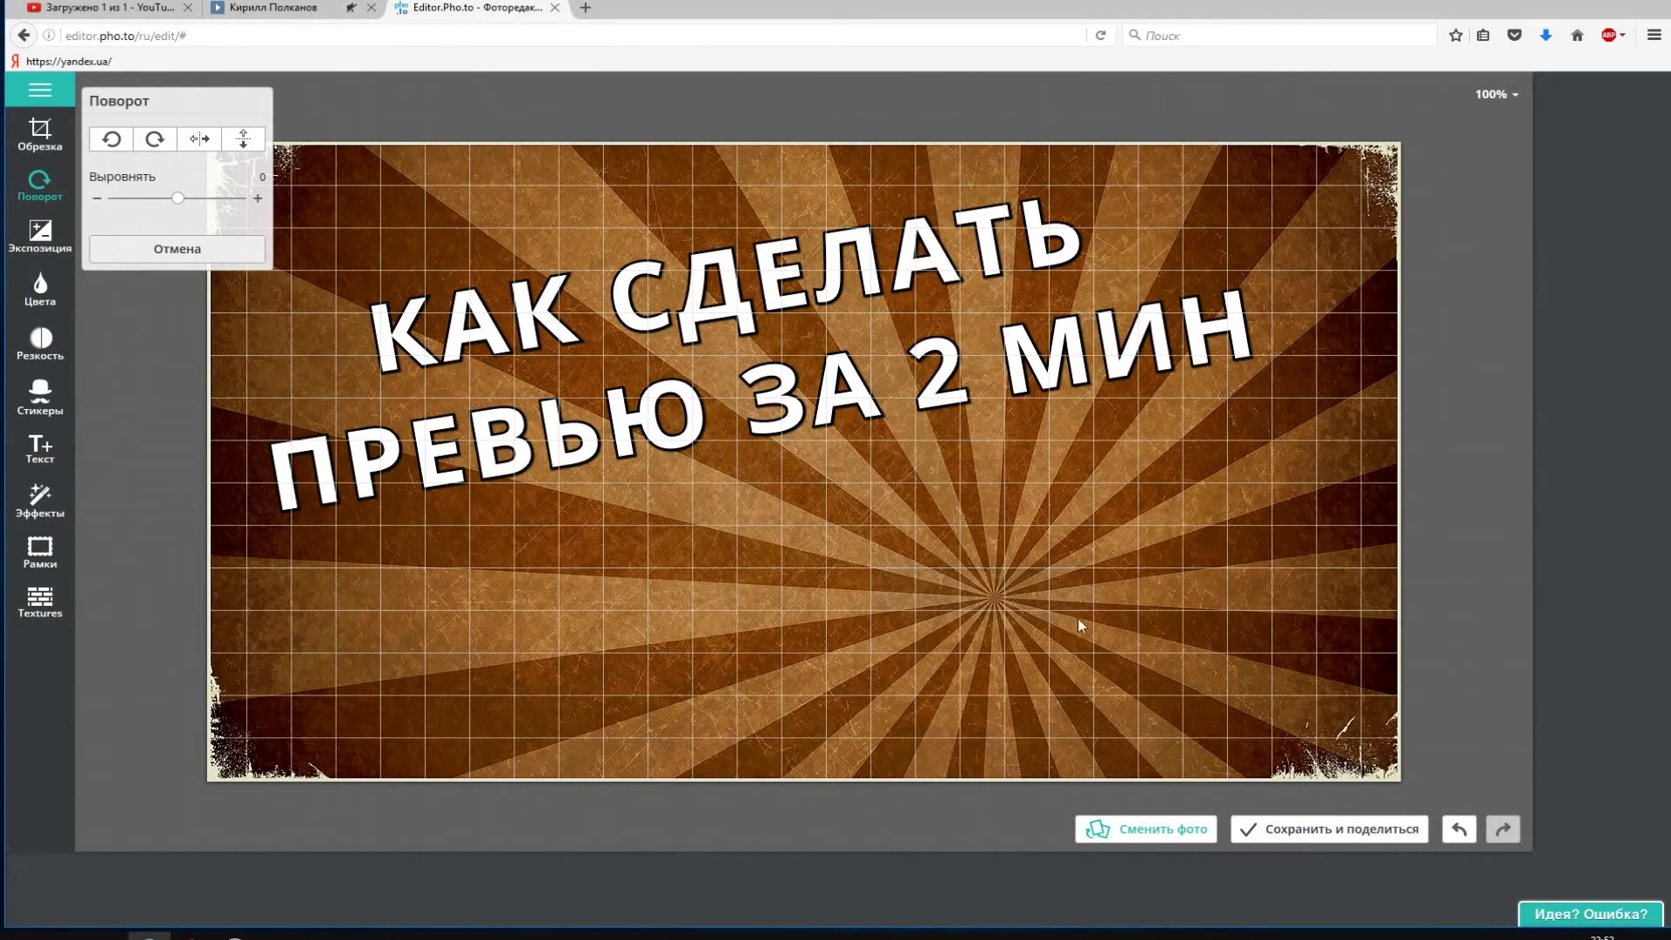
pyautogui.moveTo(185, 201)
pyautogui.mouseDown()
pyautogui.moveTo(146, 201)
pyautogui.moveTo(178, 204)
pyautogui.mouseUp()
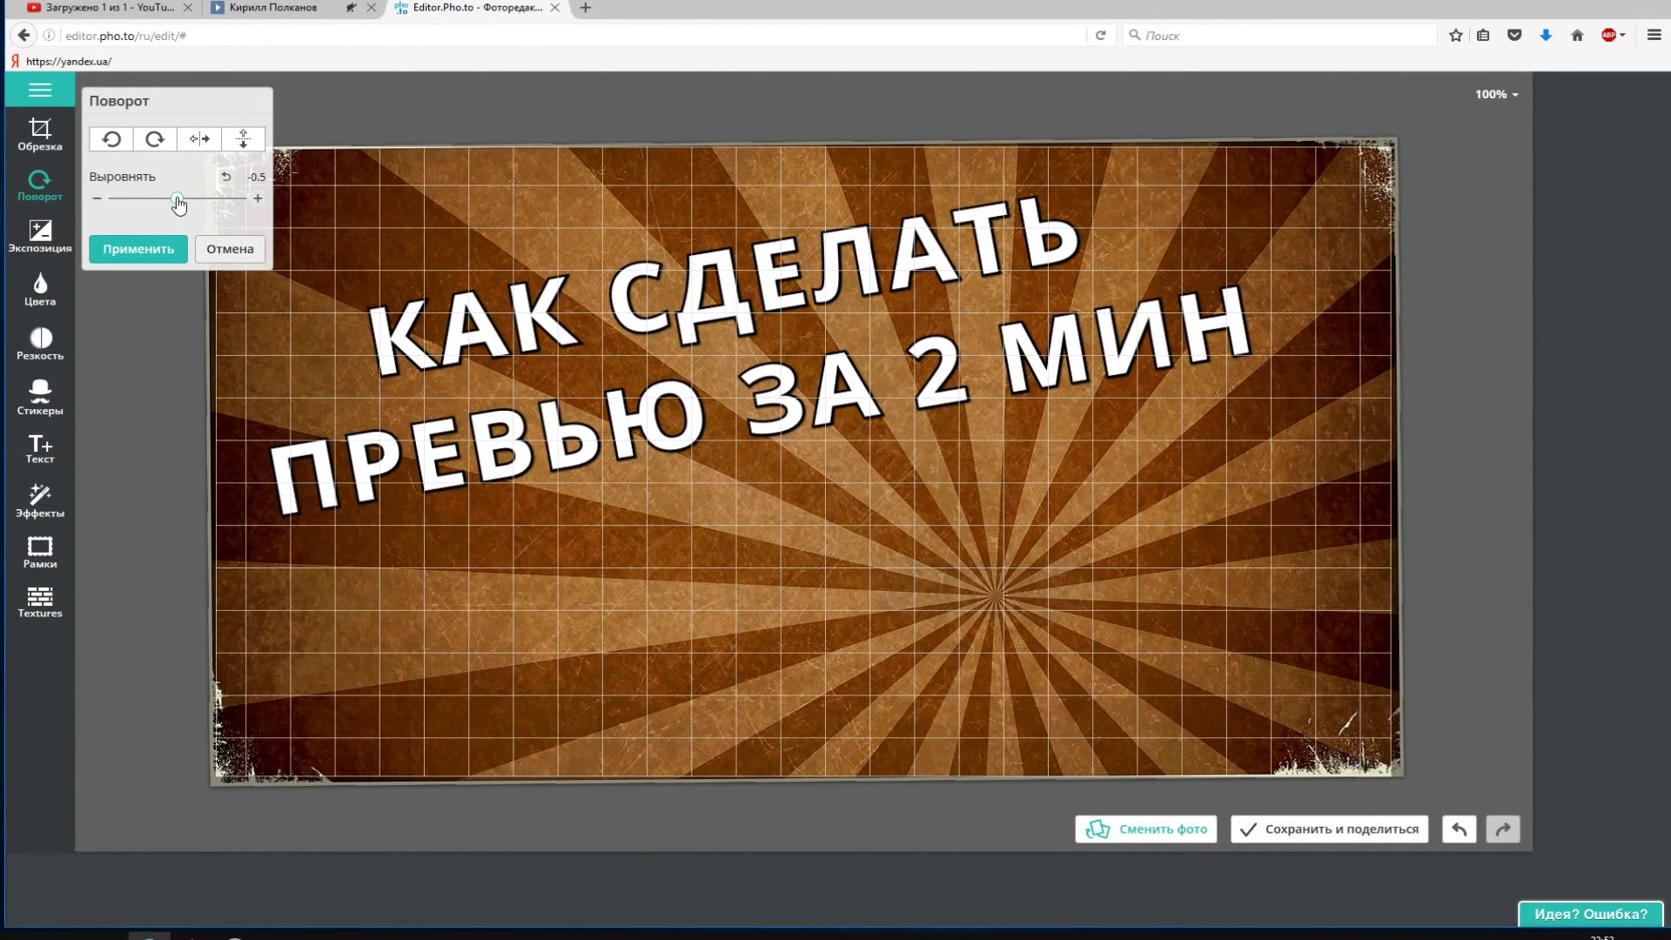
pyautogui.click(211, 248)
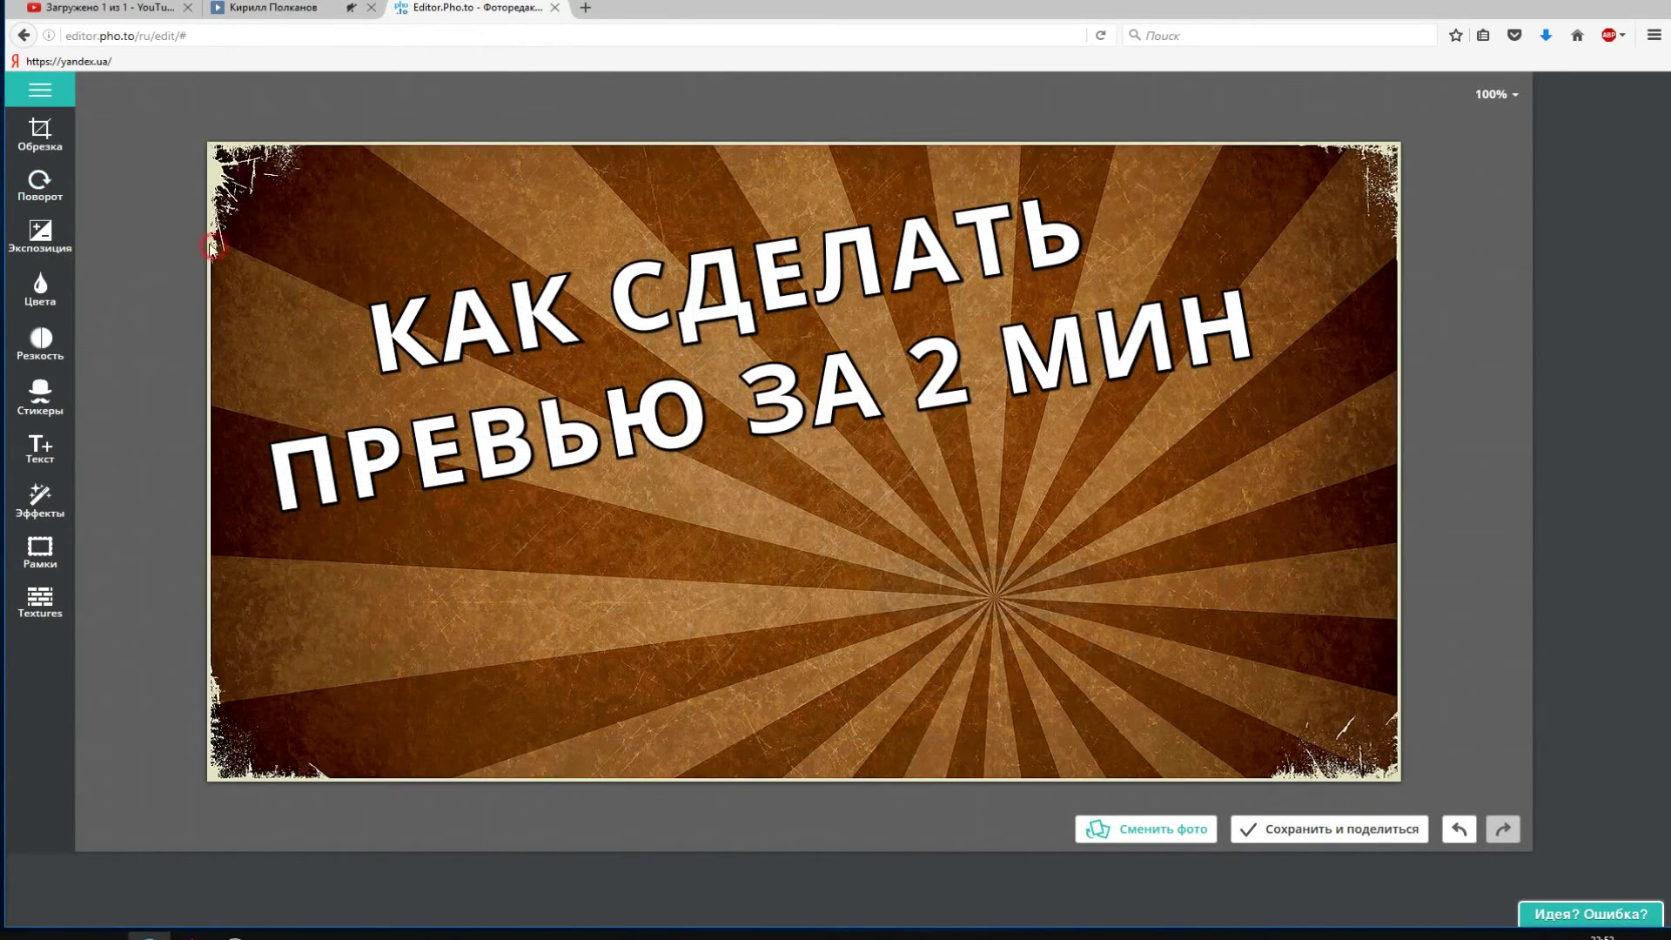
pyautogui.click(58, 156)
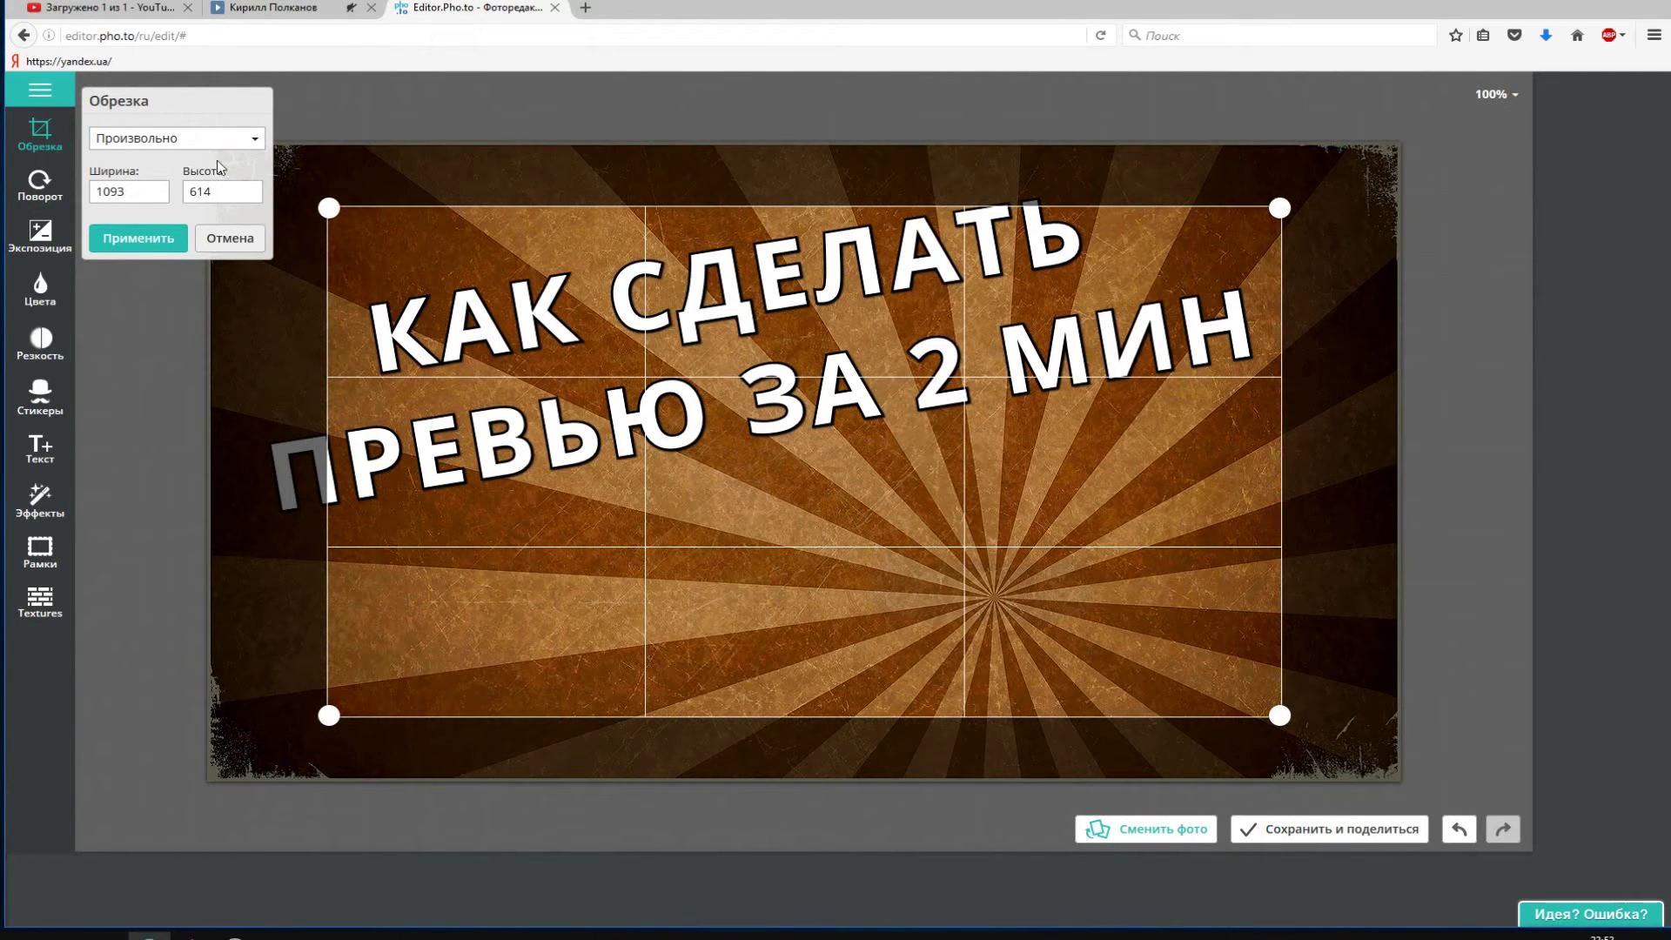
pyautogui.click(237, 244)
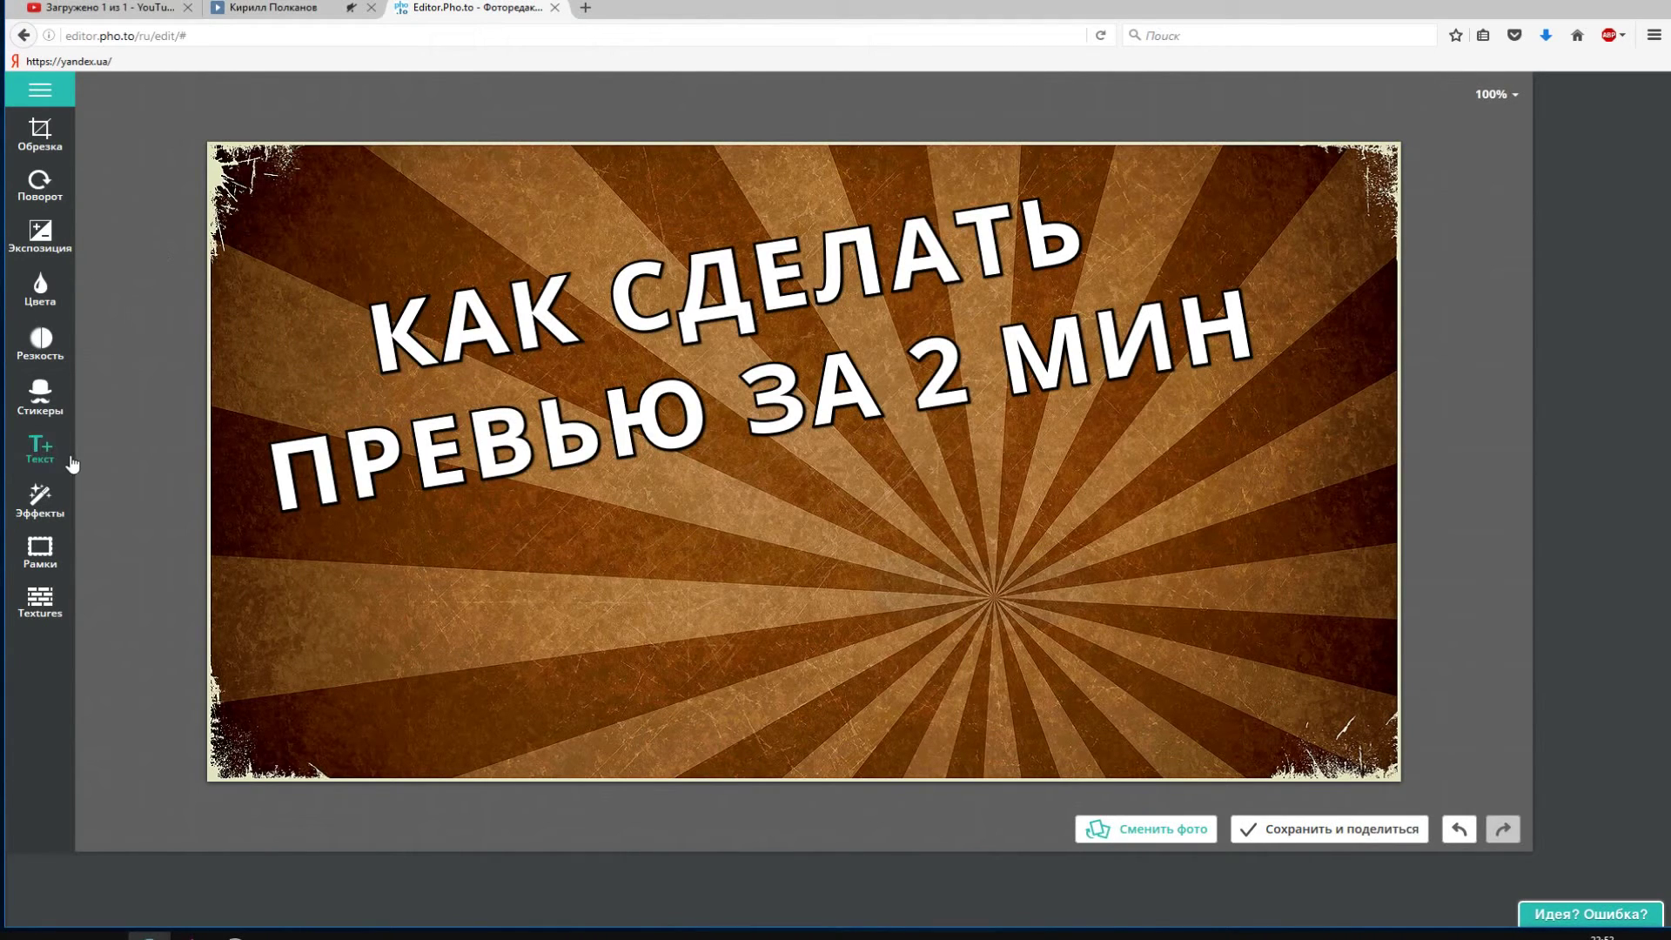
# - Add a new text box over the image and enter the channel name in it
pyautogui.click(48, 444)
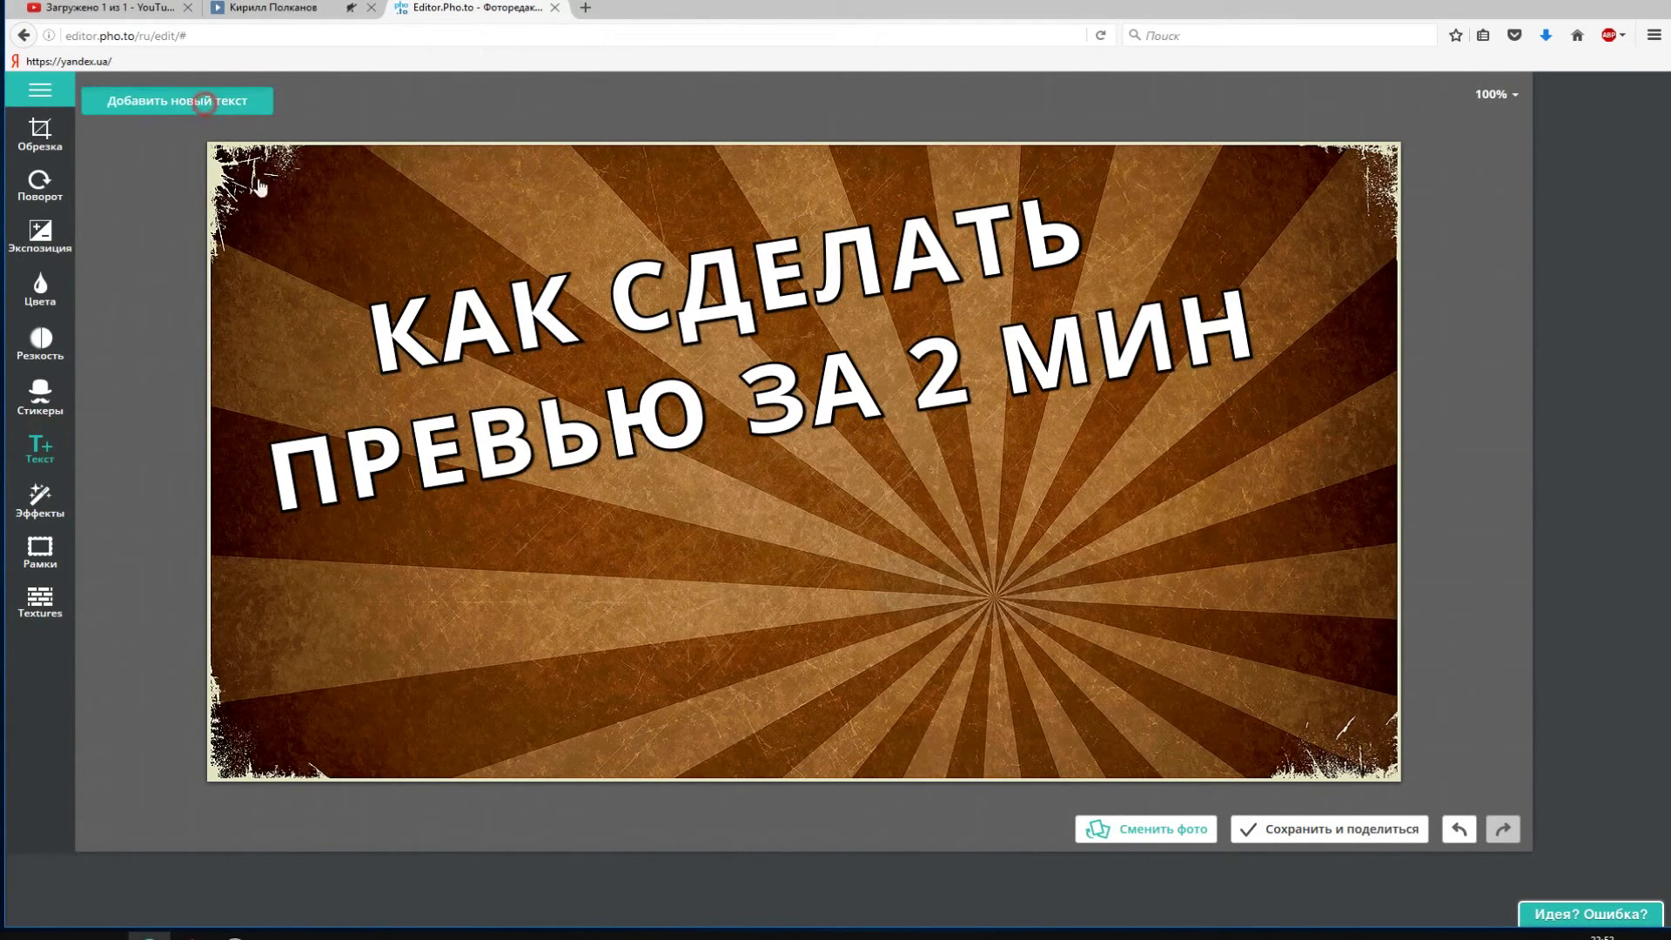
pyautogui.click(205, 103)
pyautogui.click(790, 484)
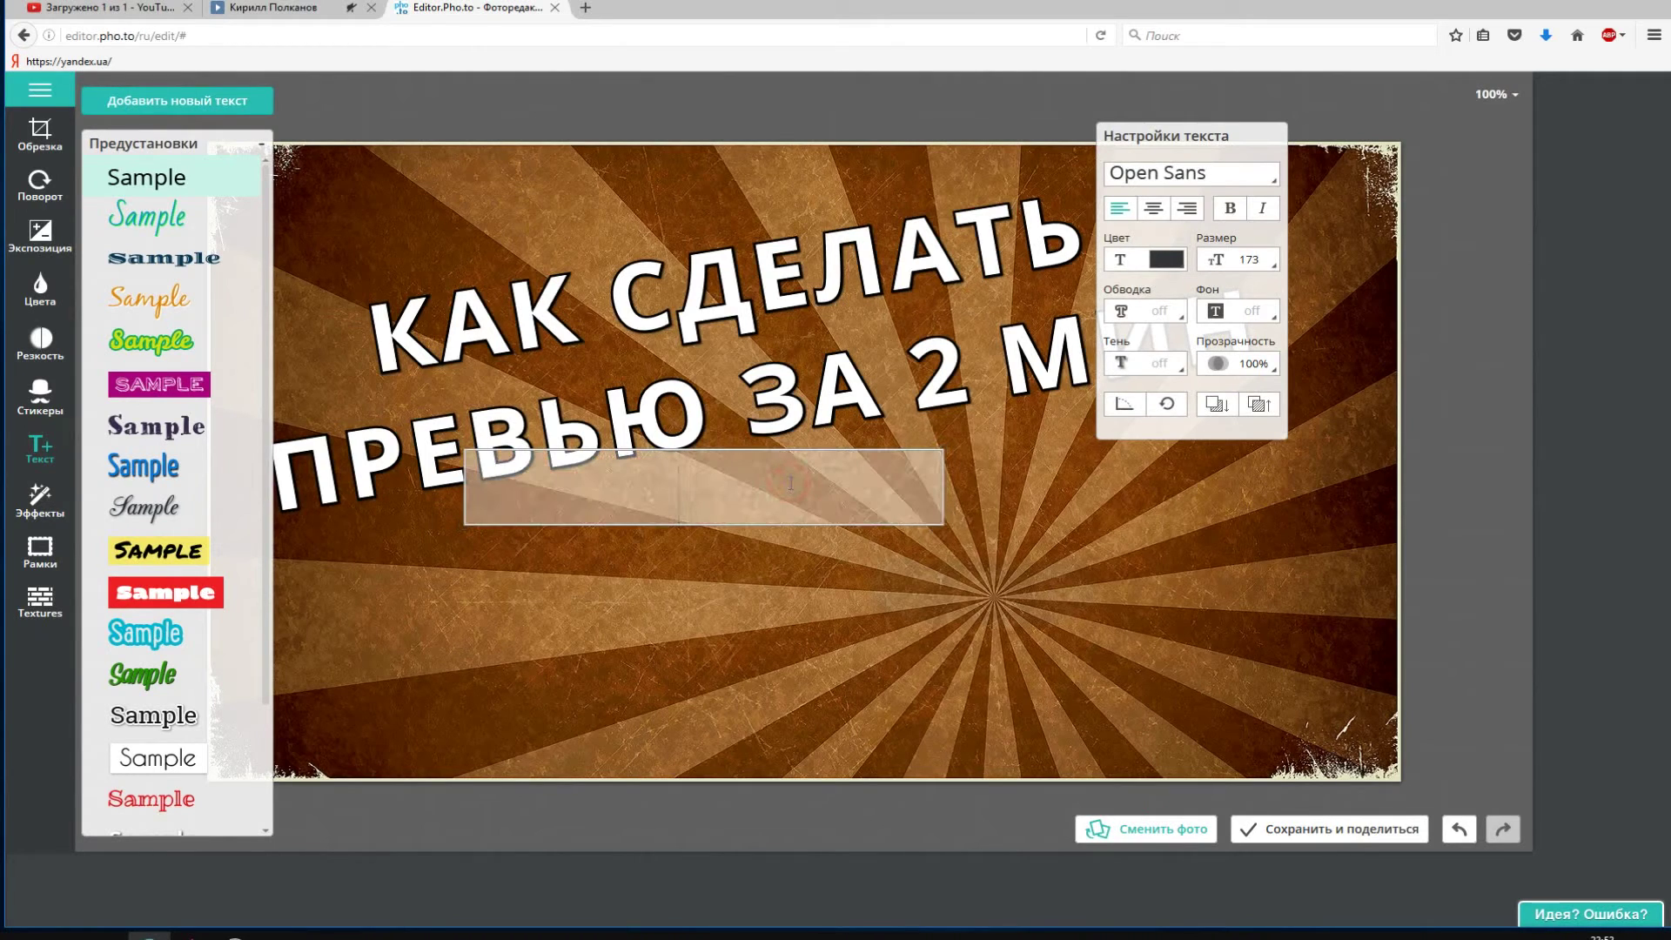
pyautogui.write('Kirill g')
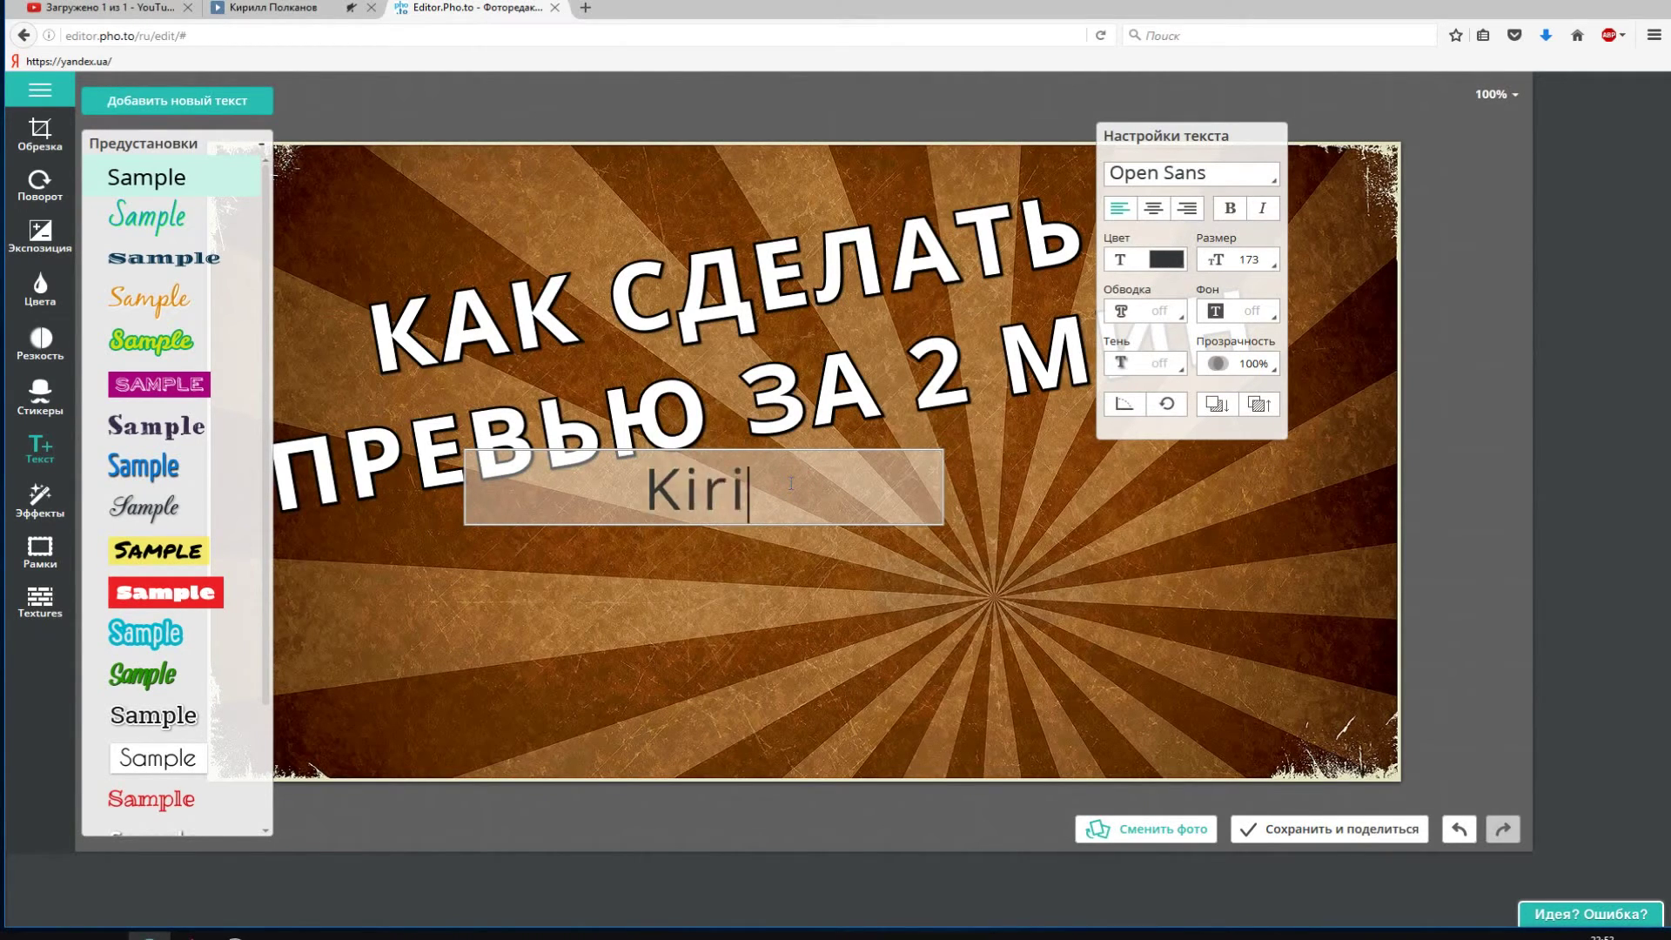
pyautogui.press('BackSpace')
pyautogui.write('Game')
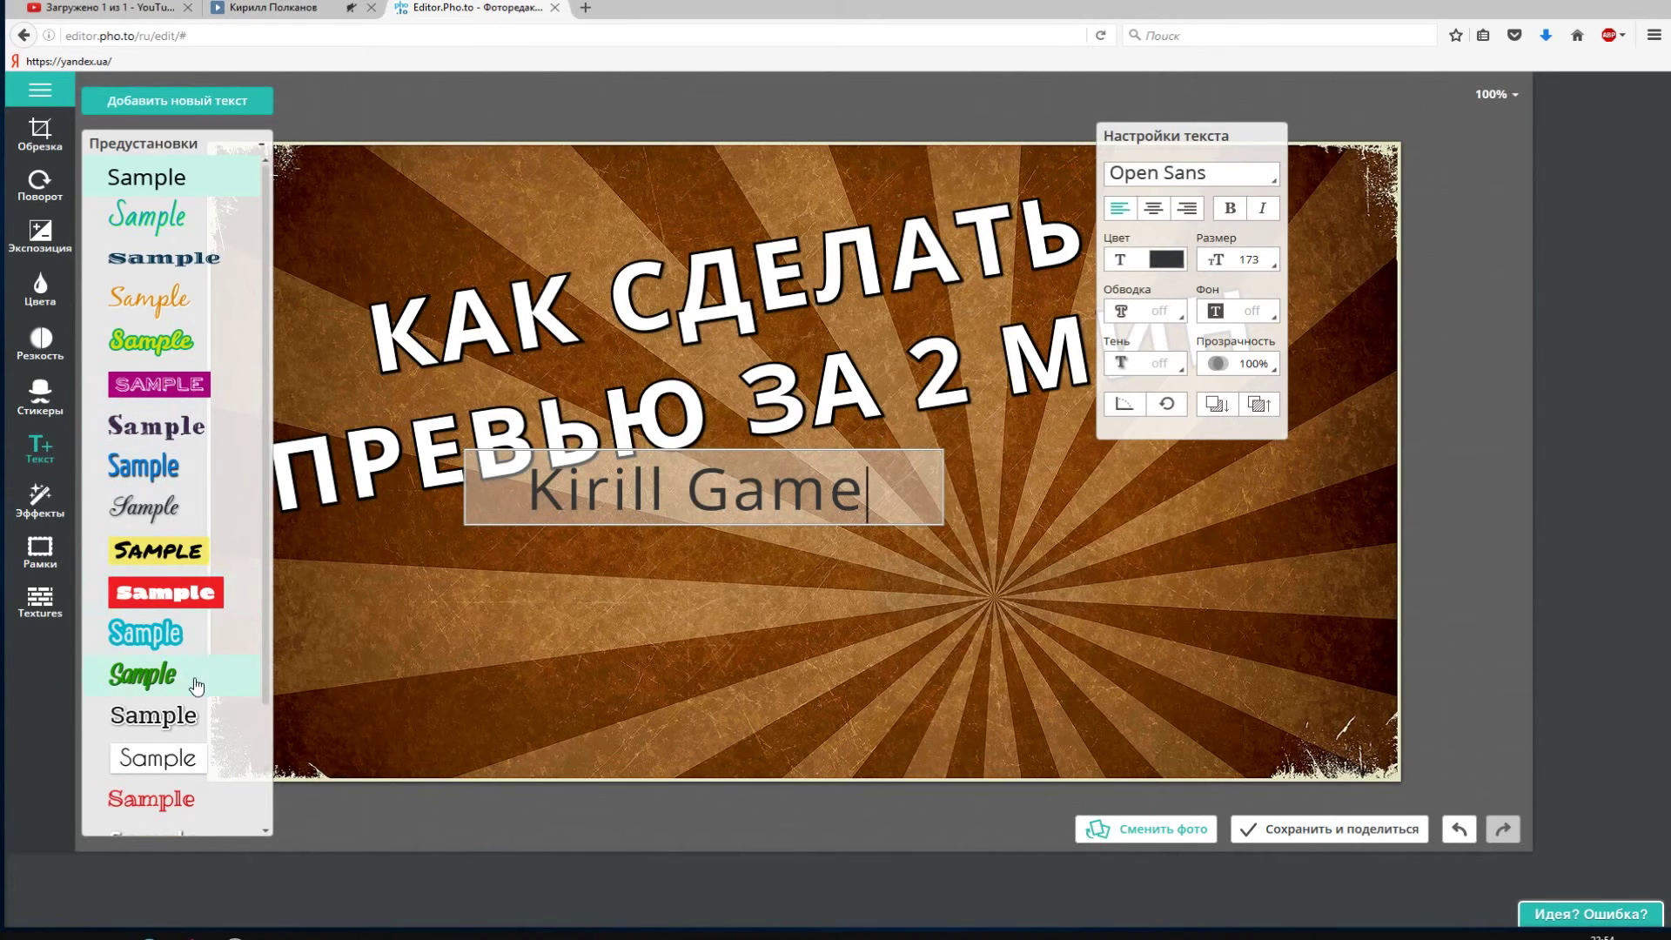
# - Apply the preset with red Yeseva One lettering on a light orange background to the channel name text
pyautogui.scroll(-3, 194, 677)
pyautogui.click(180, 613)
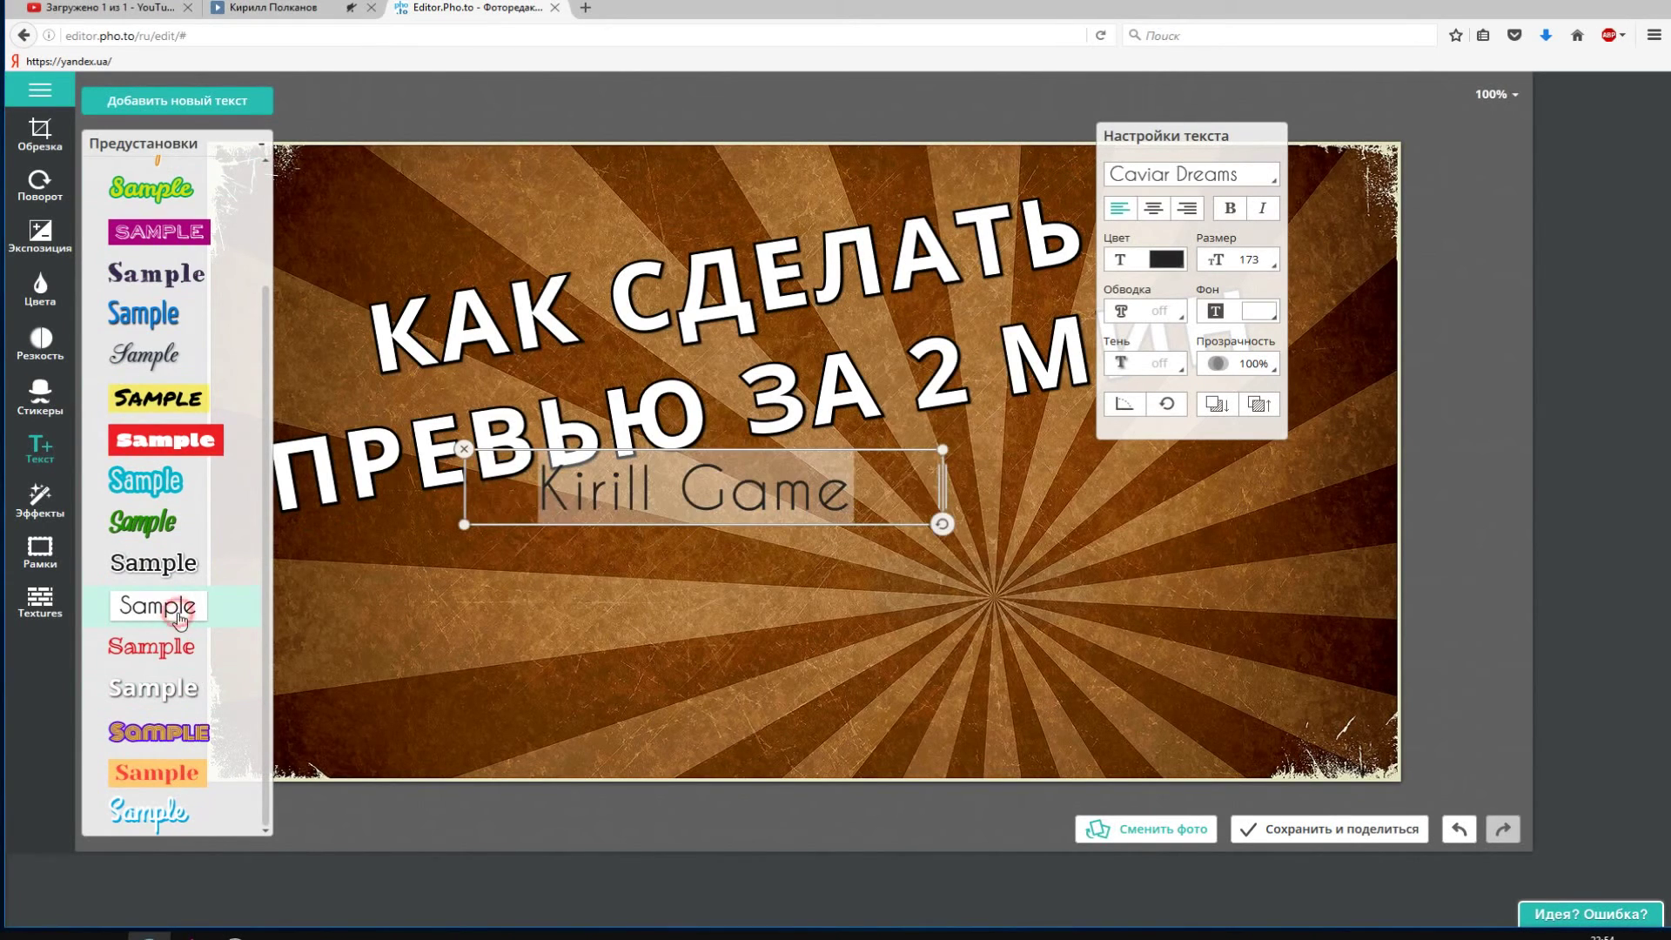
pyautogui.click(165, 770)
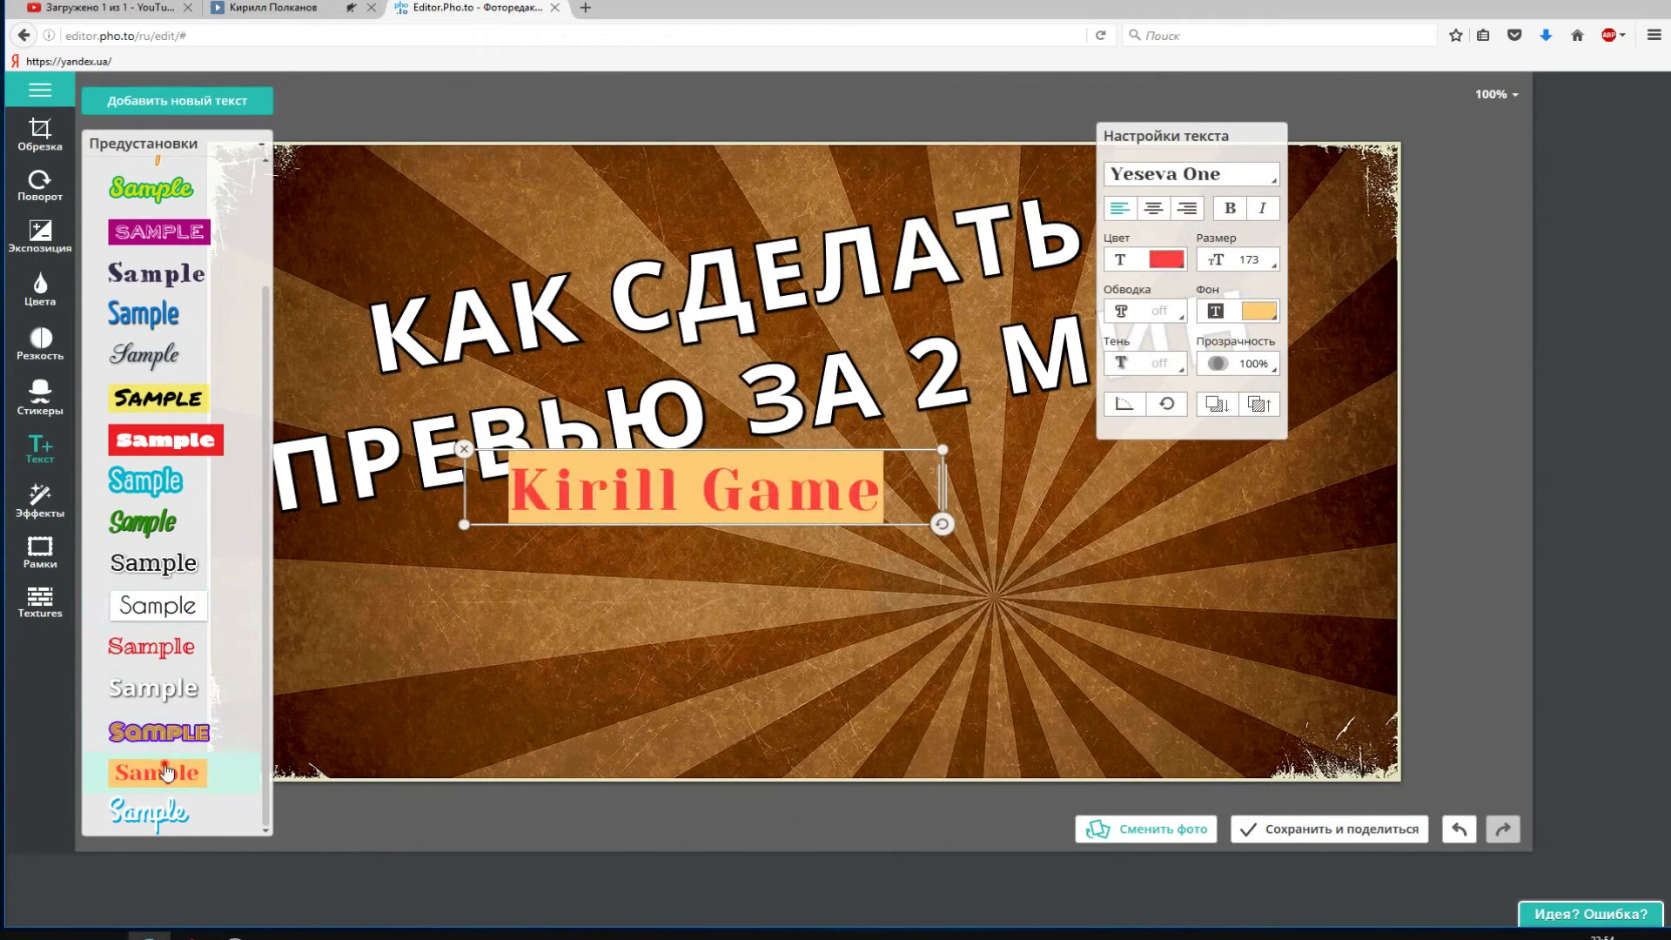
# - Centre the channel name text, make it bold, and set its font to Boogaloo
pyautogui.click(1153, 208)
pyautogui.click(1224, 208)
pyautogui.click(1166, 174)
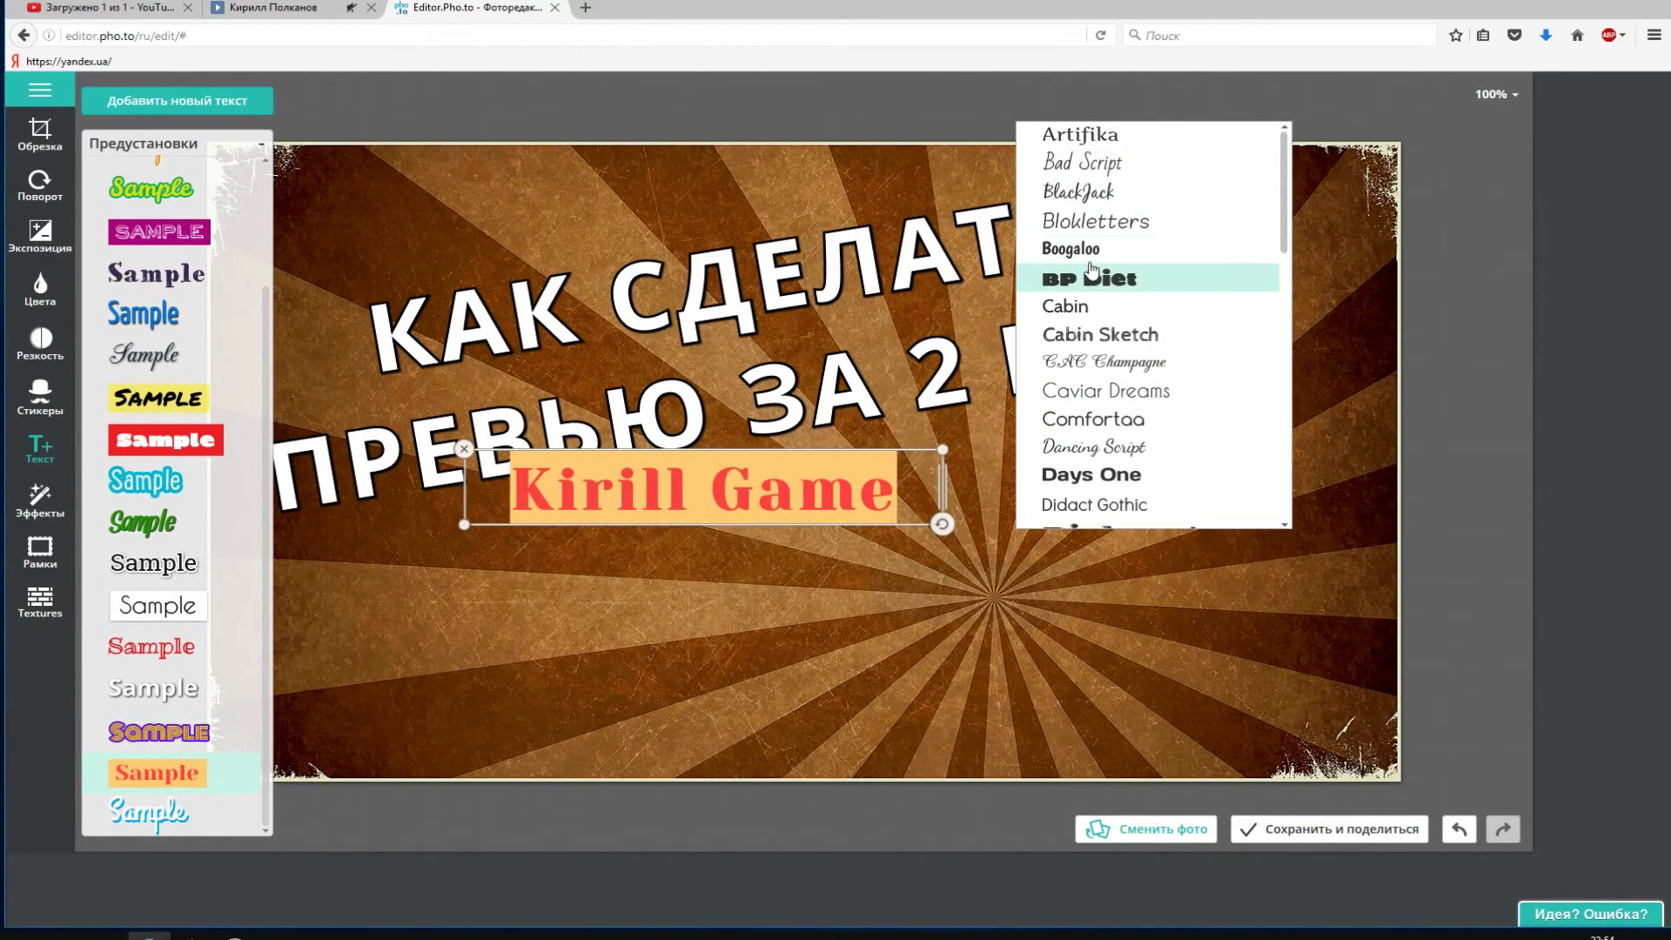
pyautogui.click(1092, 246)
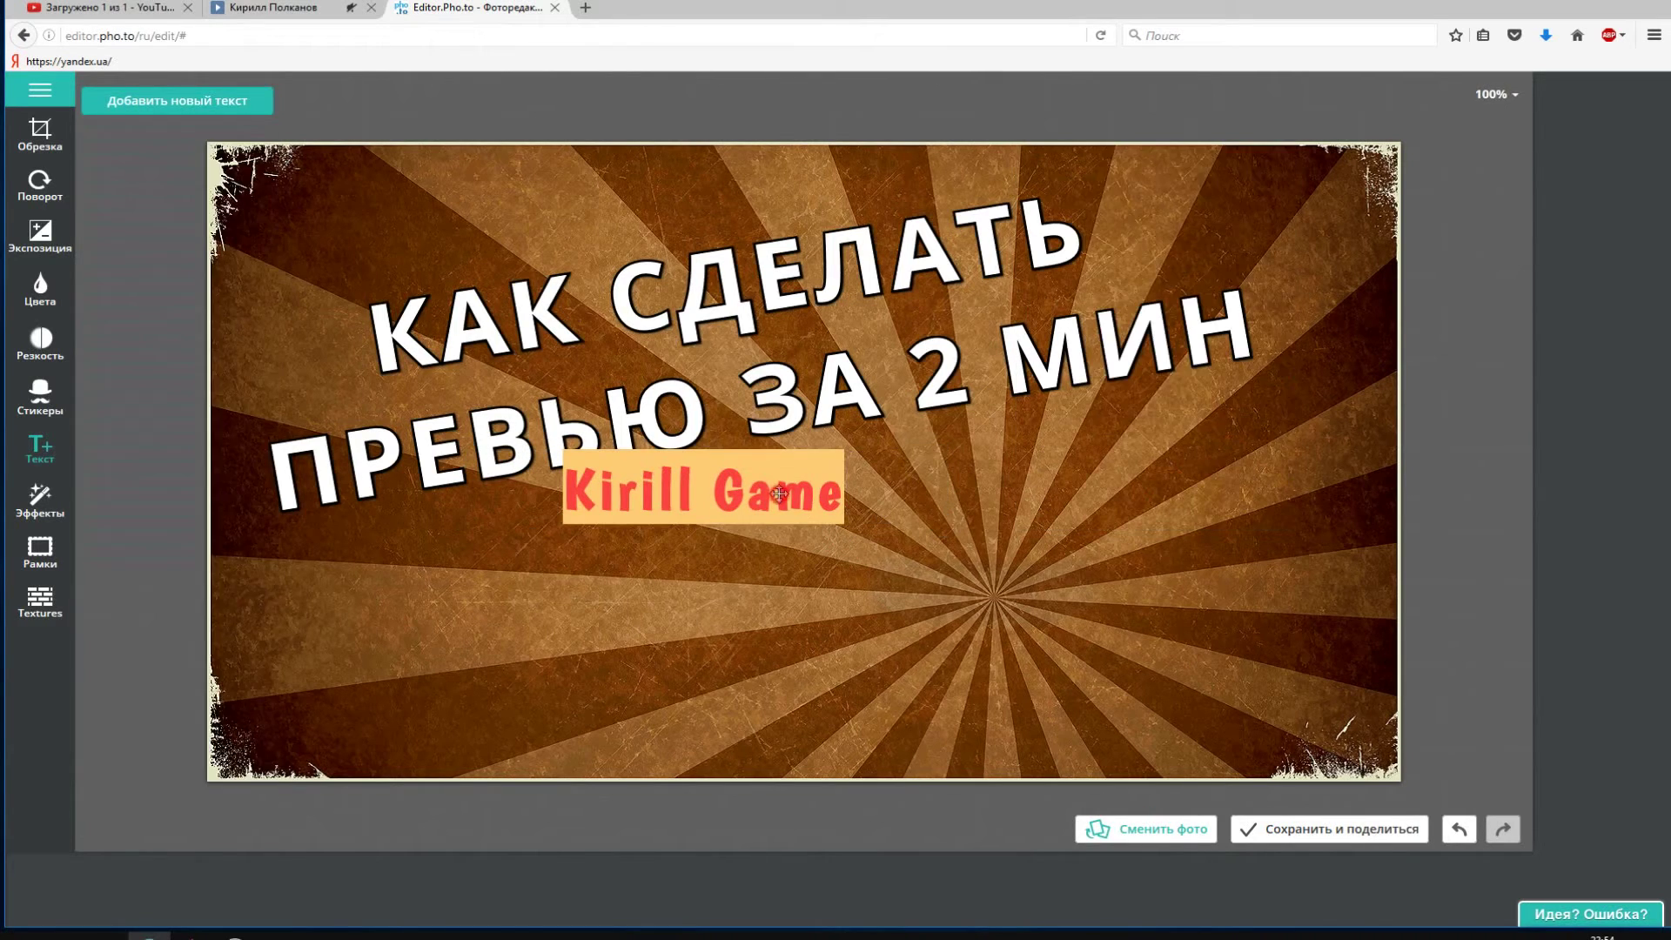
# - Turn on a black shadow for the channel name text, leaving its outline off
pyautogui.click(1166, 319)
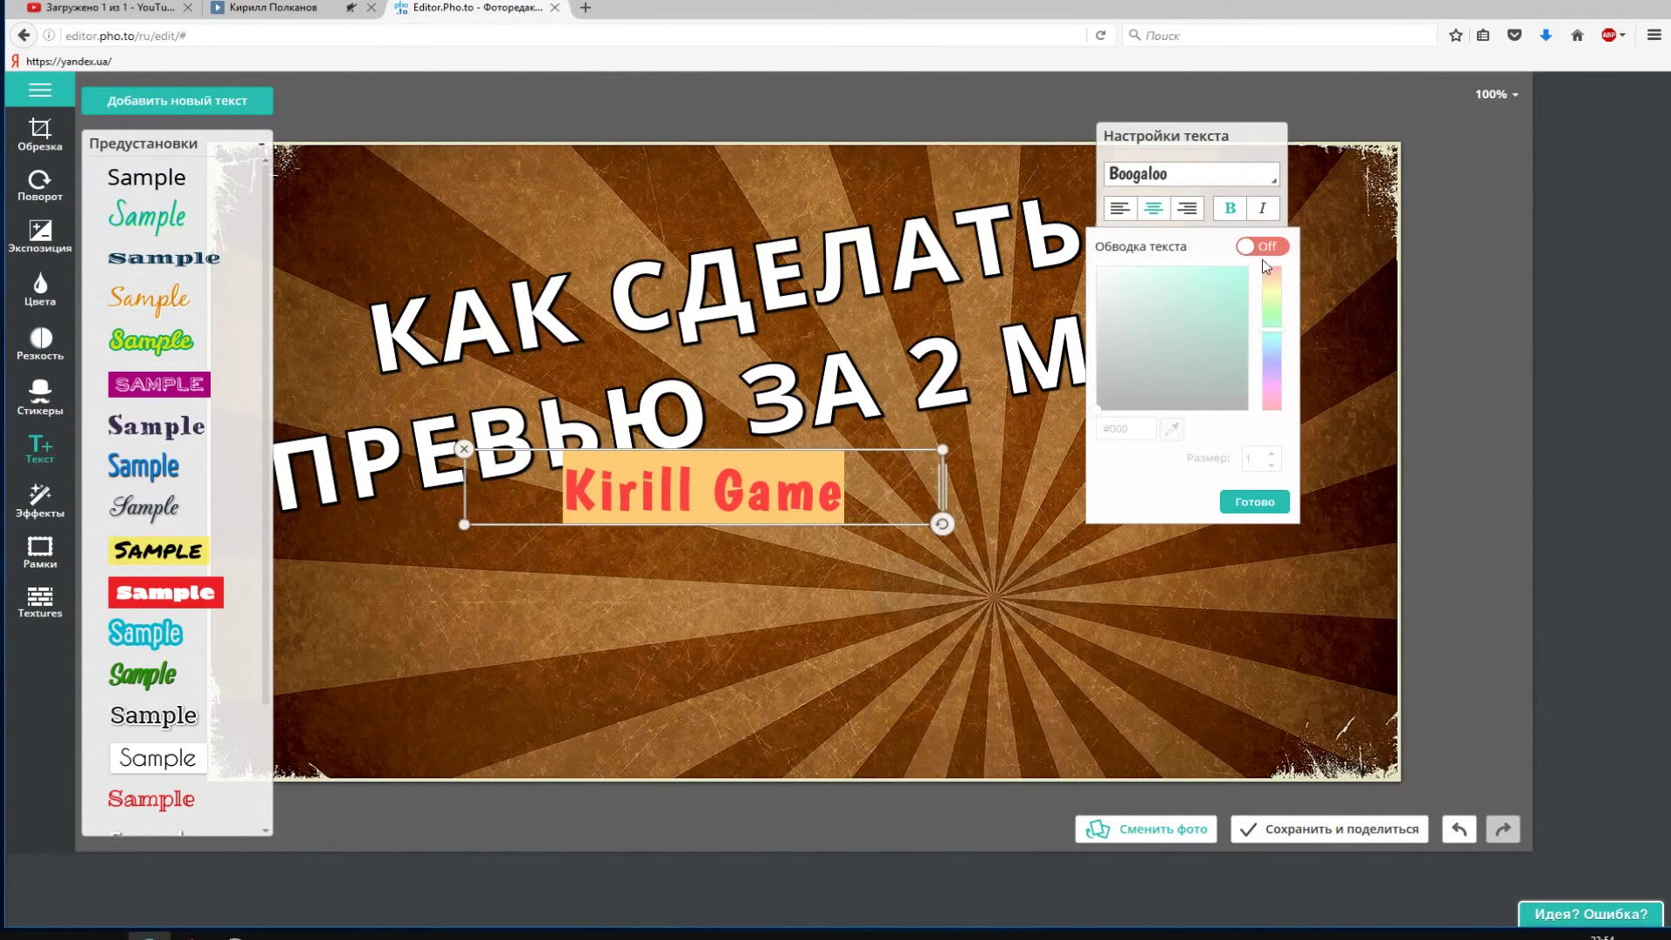
pyautogui.click(1247, 503)
pyautogui.click(1148, 364)
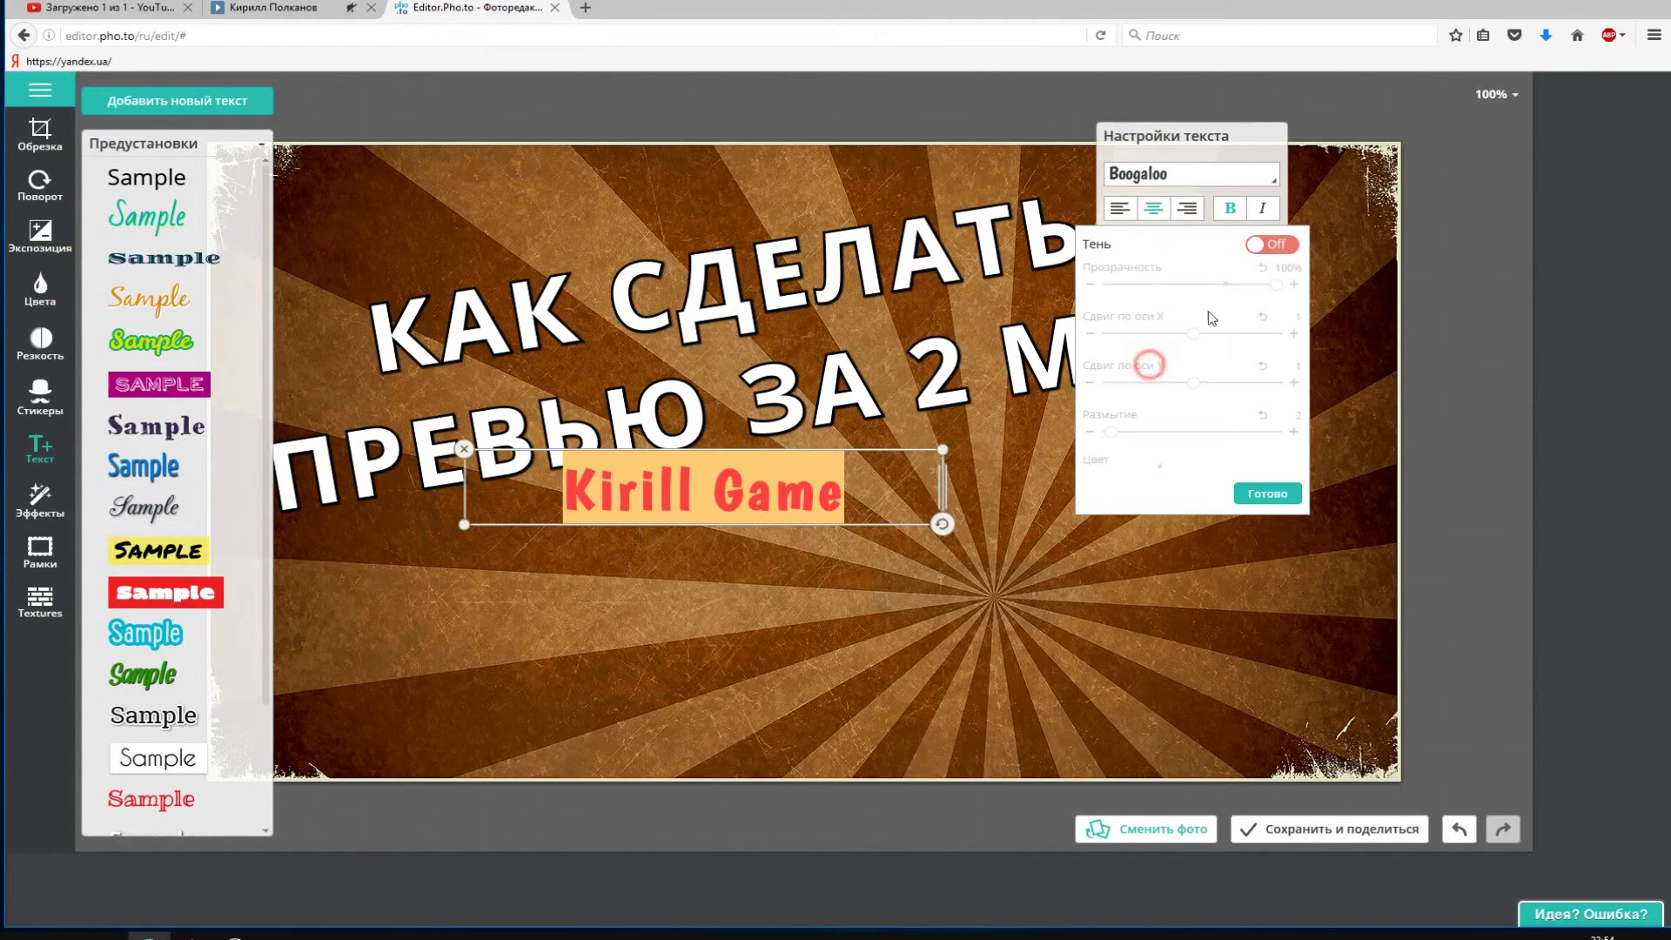
pyautogui.click(1271, 246)
pyautogui.click(1267, 493)
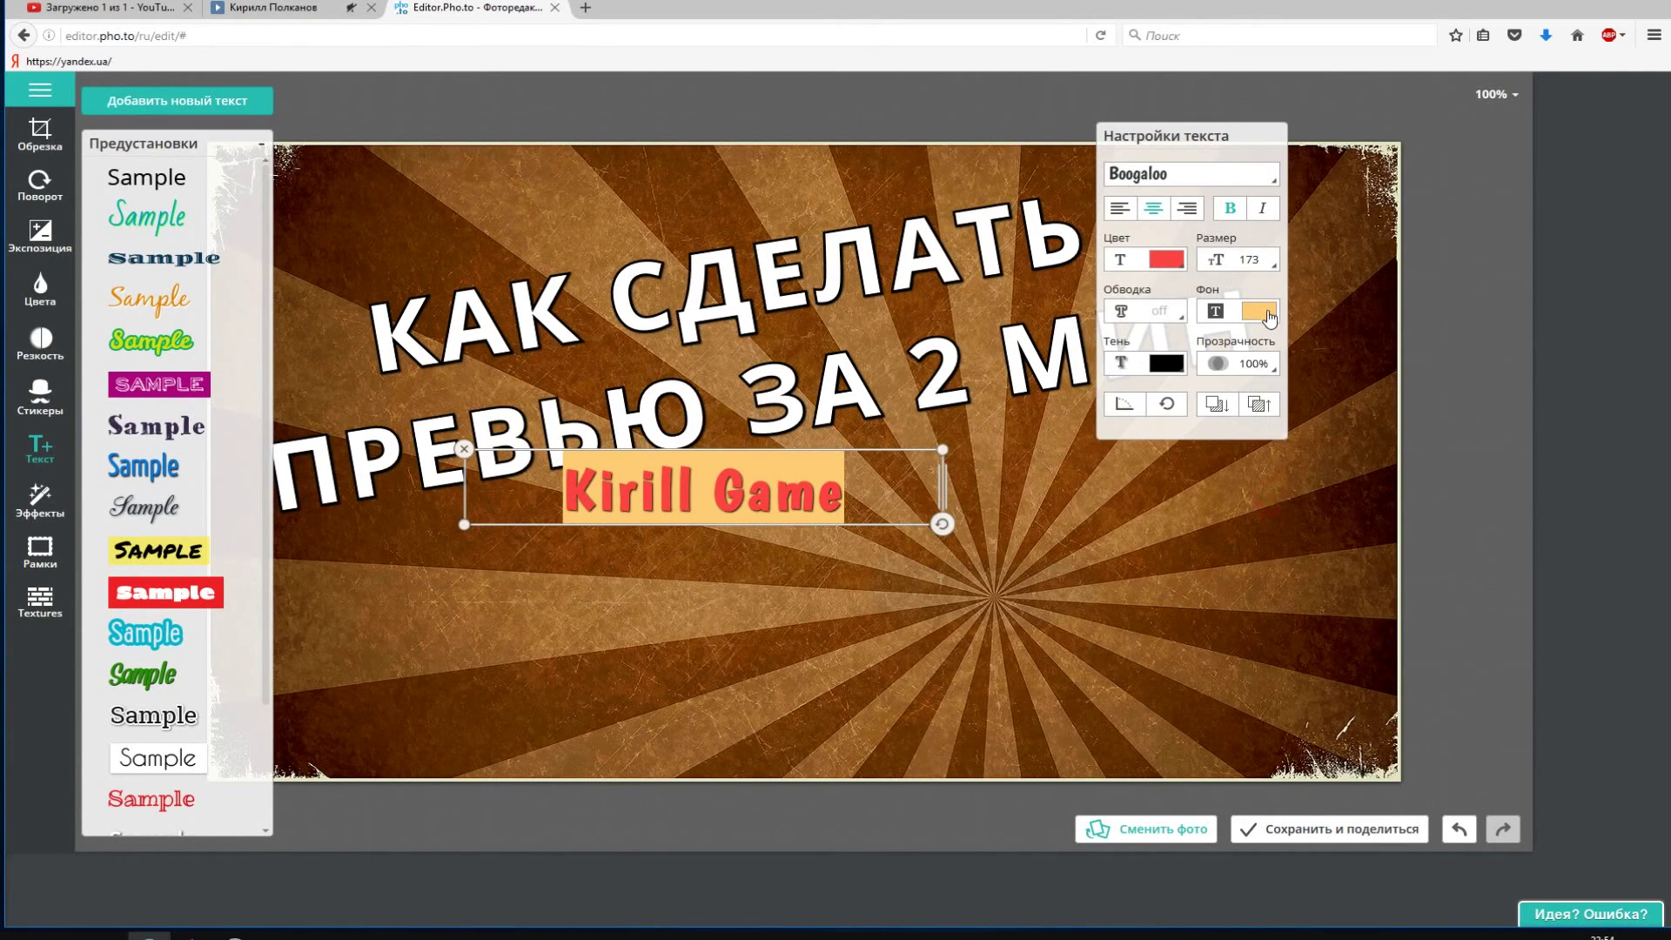
# - Change the background colour behind the channel name text to black
pyautogui.click(1260, 315)
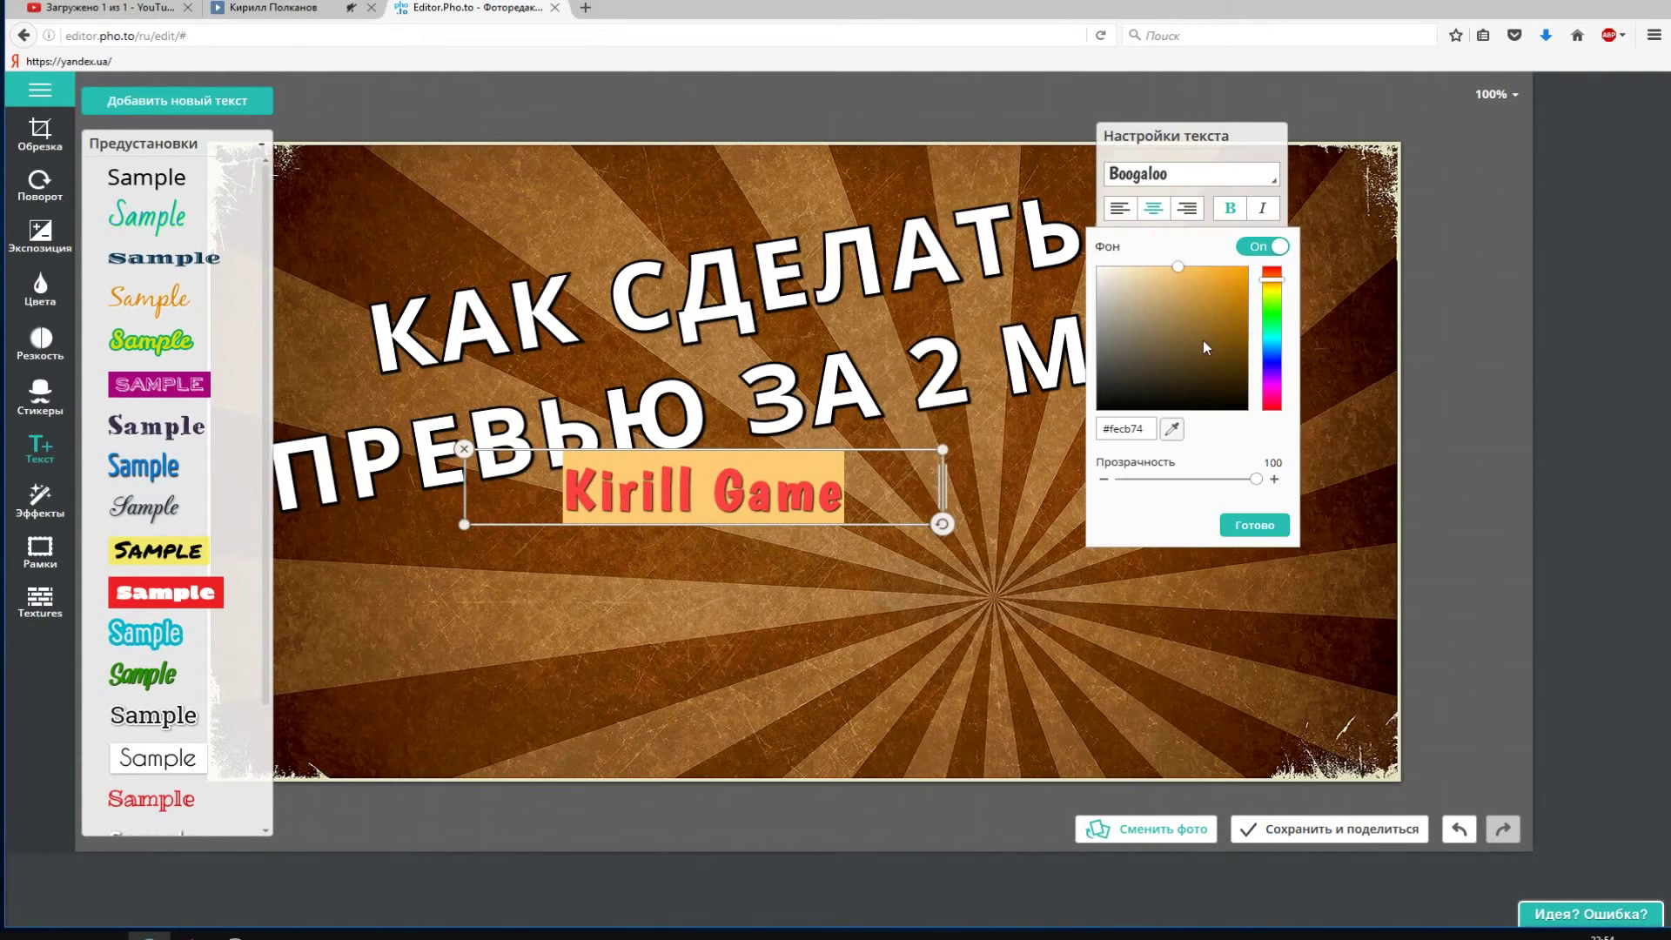
pyautogui.moveTo(1203, 341); pyautogui.dragTo(1099, 434)
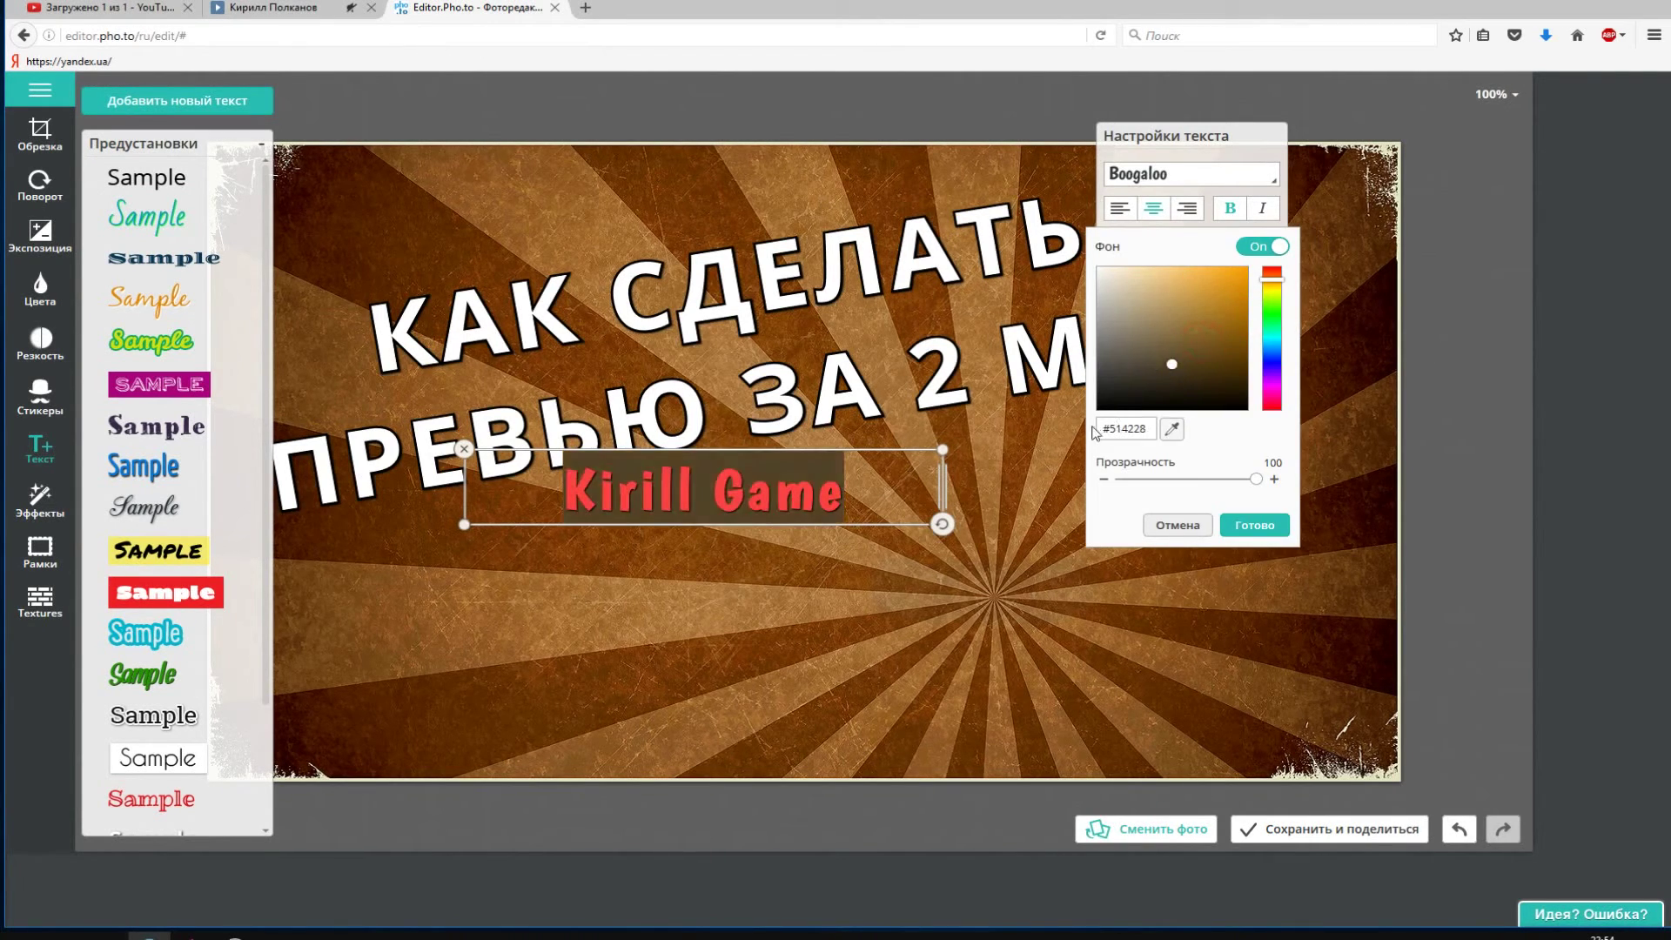
pyautogui.click(1254, 526)
# - Set the channel name's text colour to white #fff and confirm it
pyautogui.click(1168, 261)
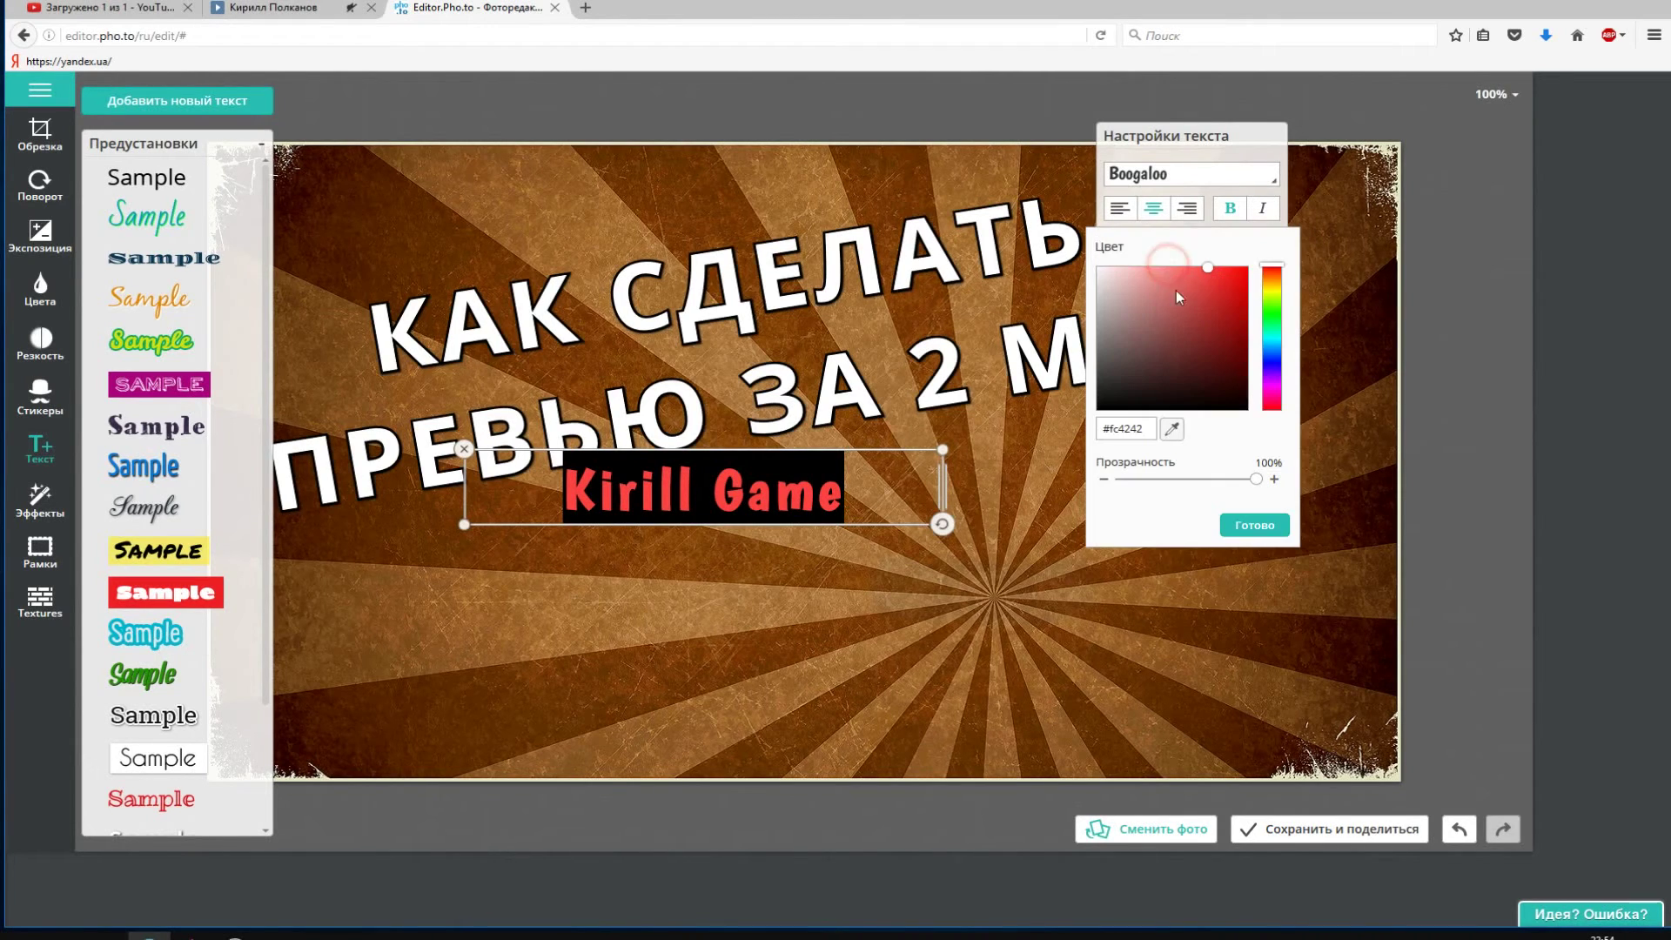
pyautogui.click(1253, 271)
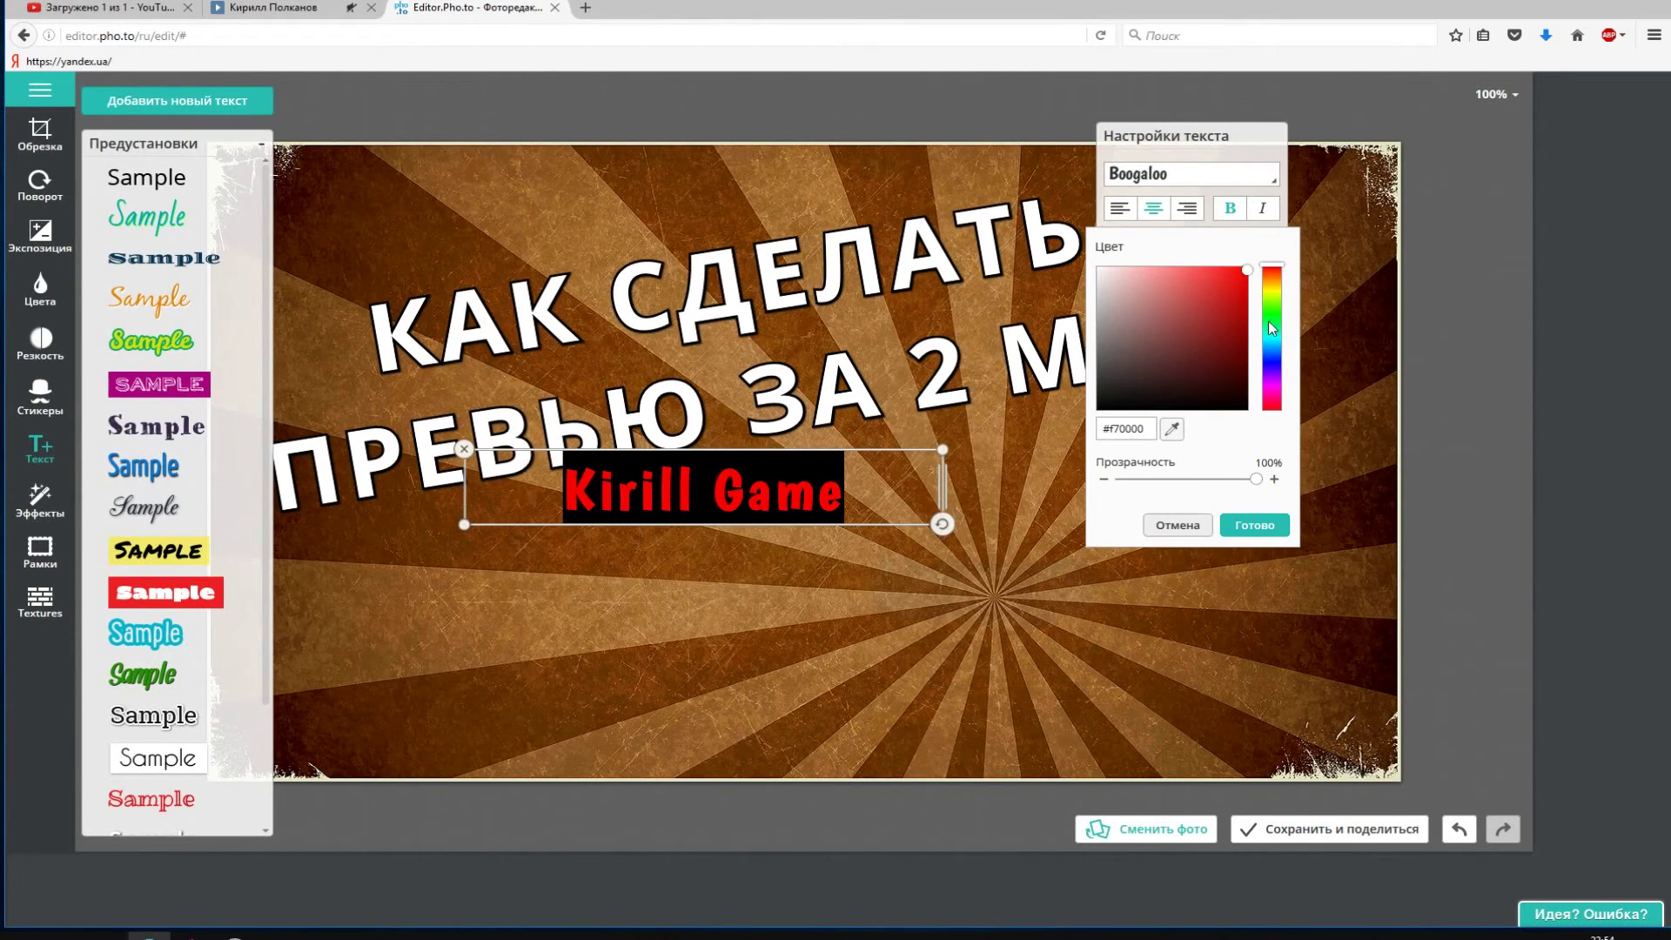
pyautogui.moveTo(1171, 336); pyautogui.dragTo(1079, 265)
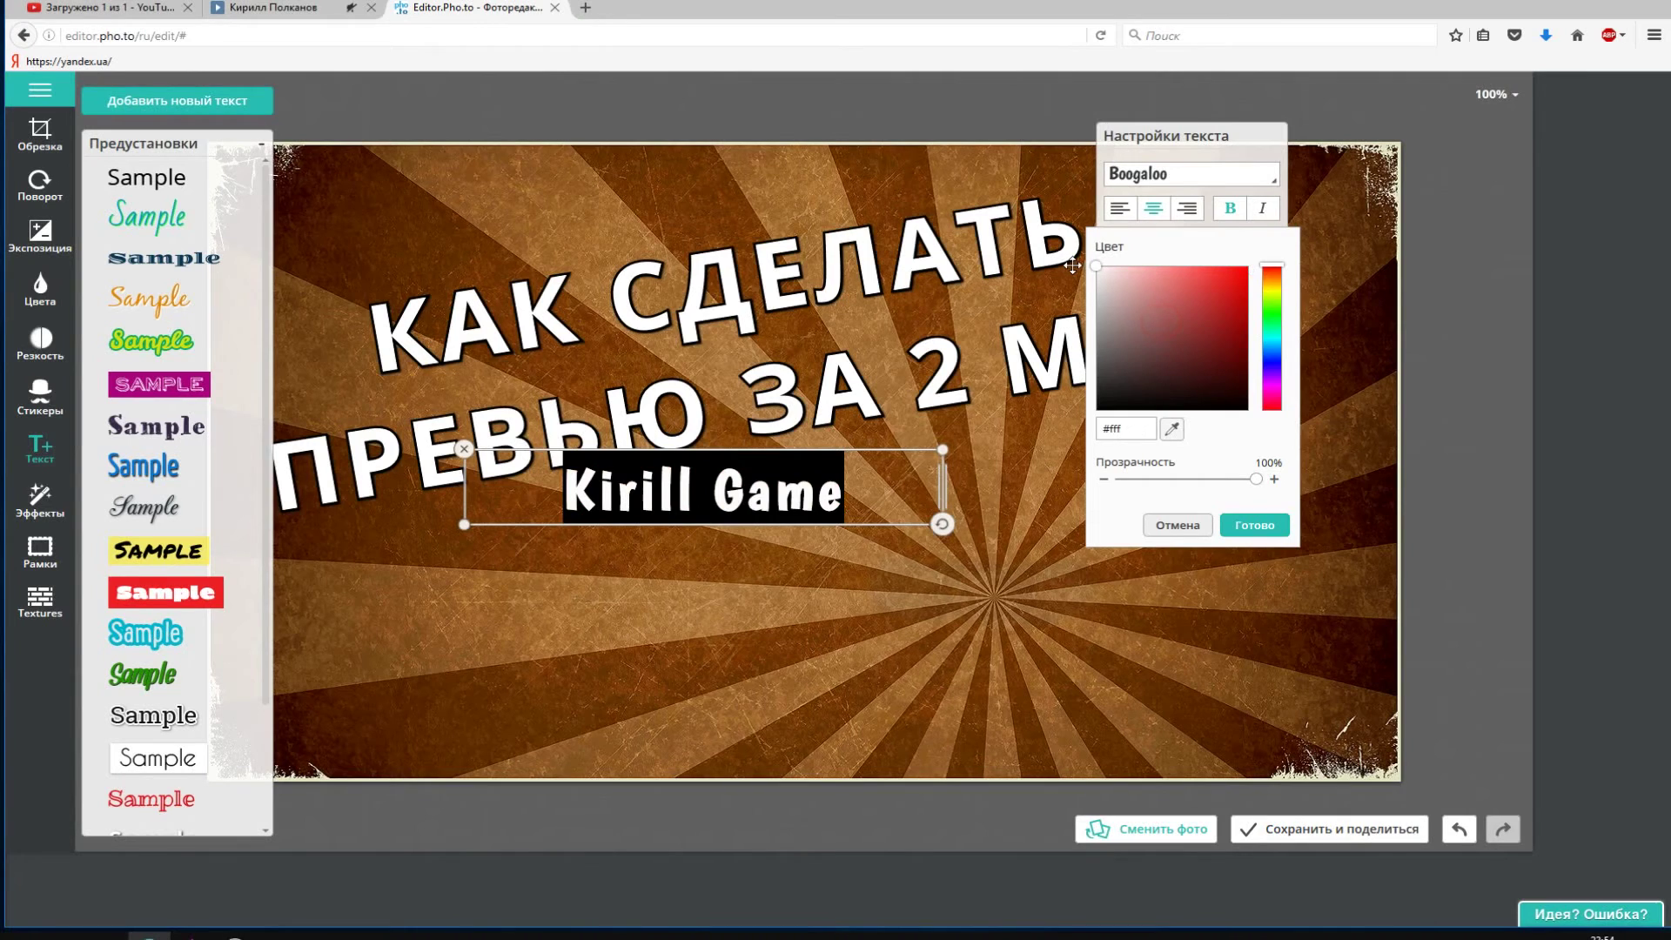
pyautogui.click(1245, 525)
# - Enlarge the channel name text box to about 1.4 times its size
pyautogui.moveTo(942, 447); pyautogui.dragTo(792, 479)
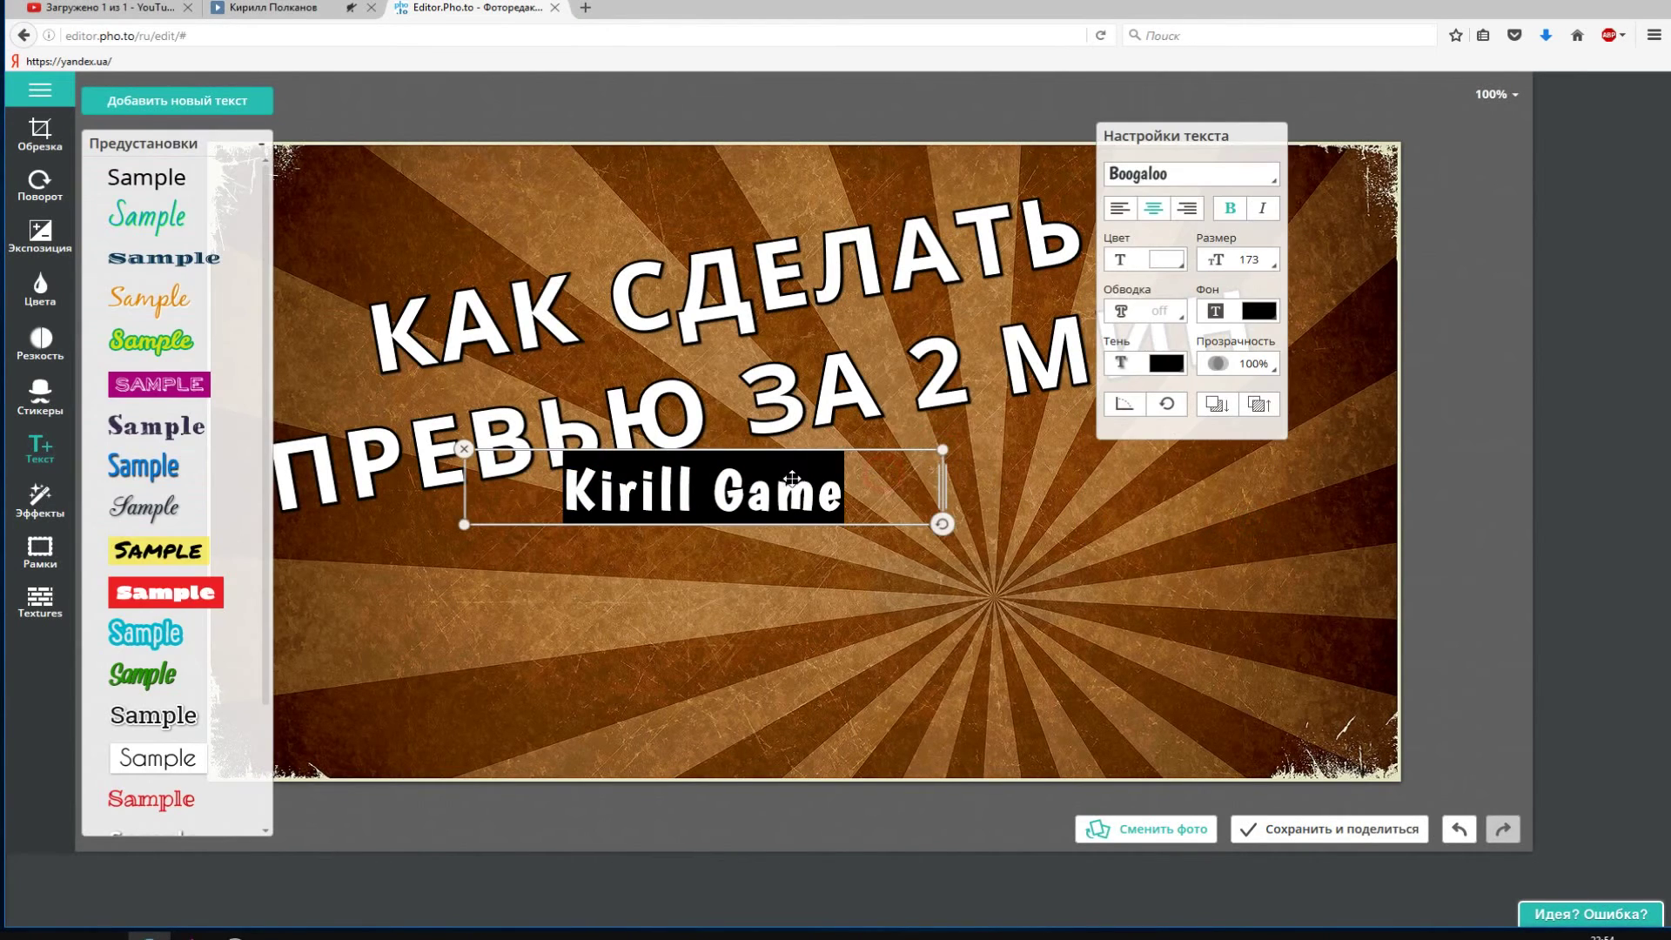
pyautogui.moveTo(942, 445); pyautogui.dragTo(1018, 416)
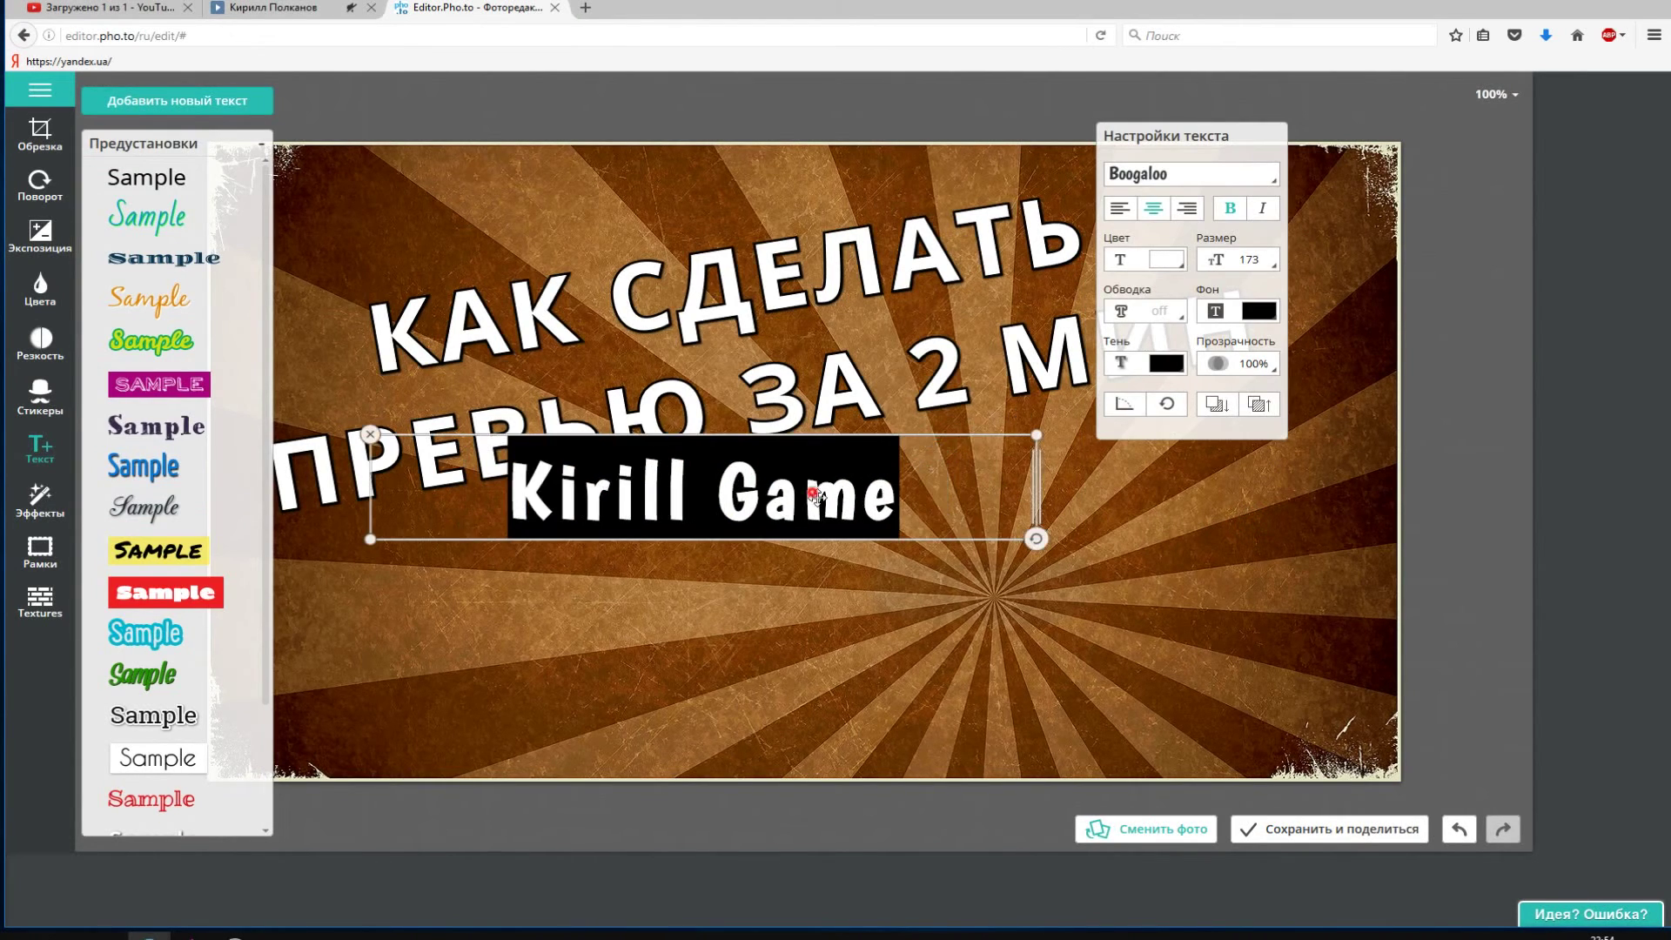